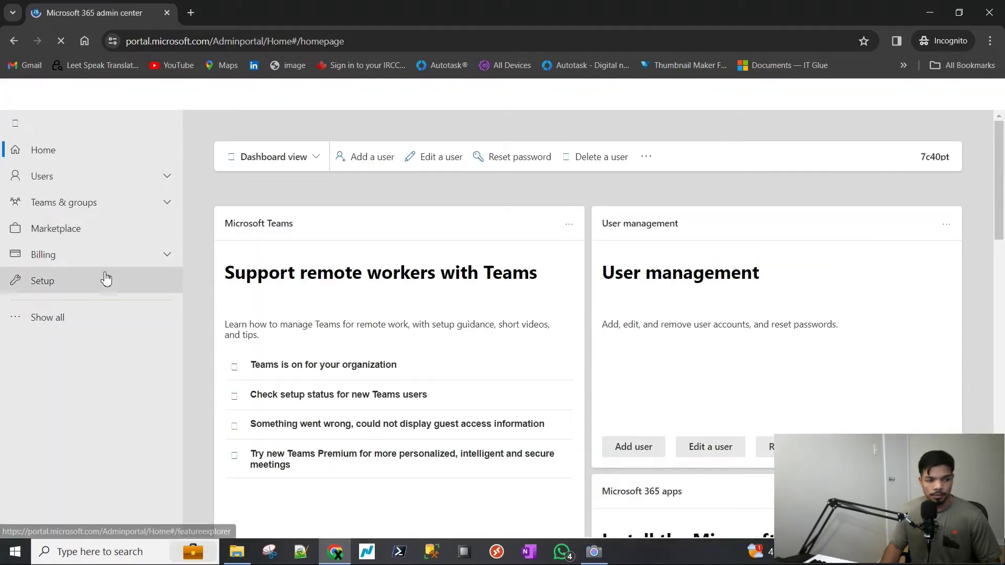
From the admin center's full navigation, open the Compliance admin center under Admin centers.
left_click(62, 317)
scroll(78, 321, "down", 2)
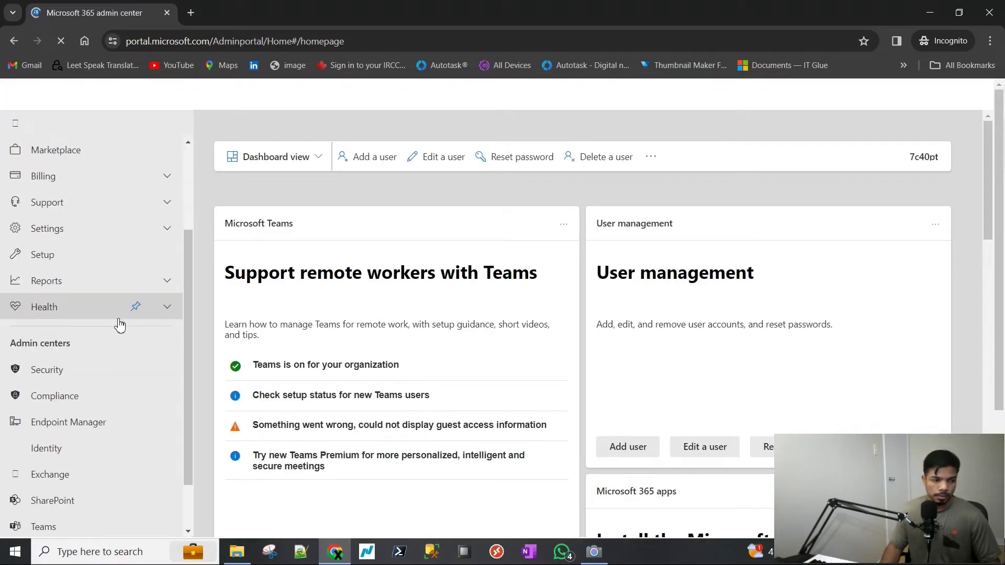
scroll(120, 325, "down", 1)
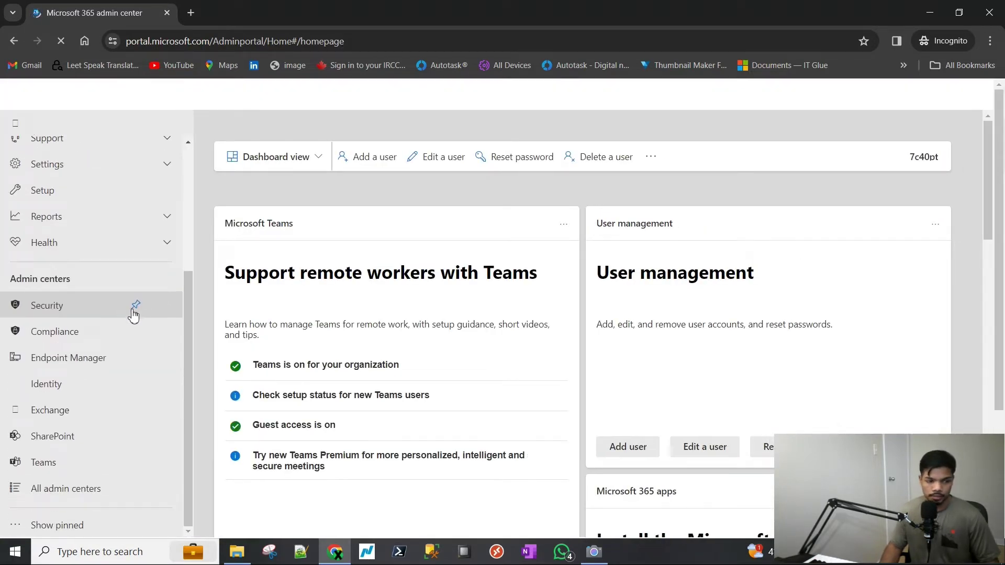
left_click(73, 335)
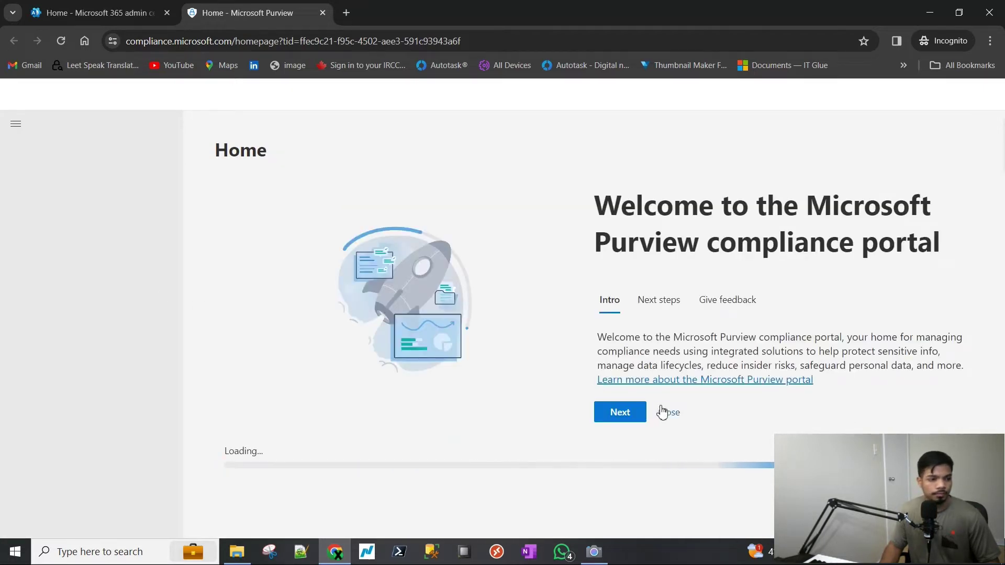
Dismiss the Purview welcome panel, go to Content search and start a new search.
left_click(667, 411)
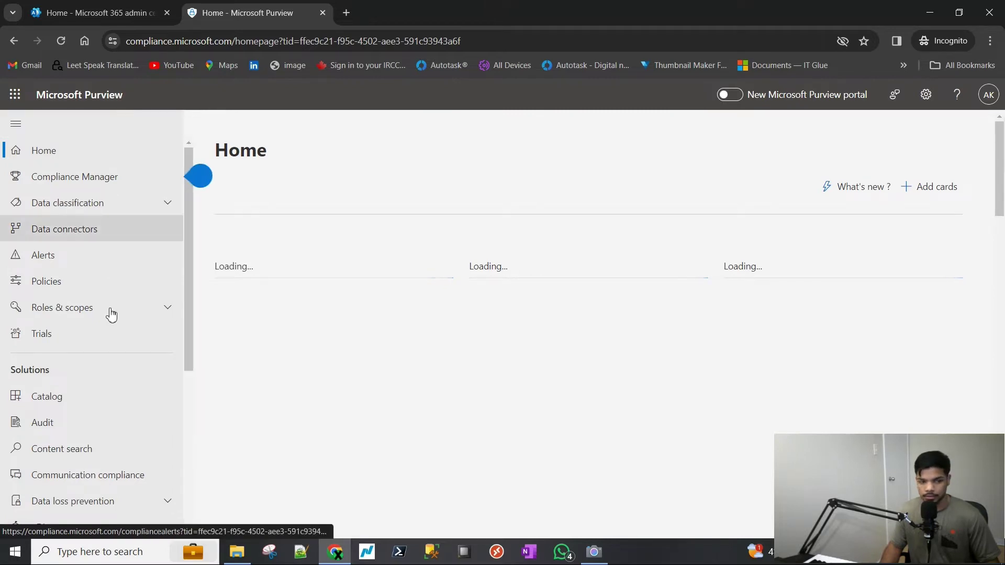
scroll(104, 309, "down", 2)
left_click(87, 338)
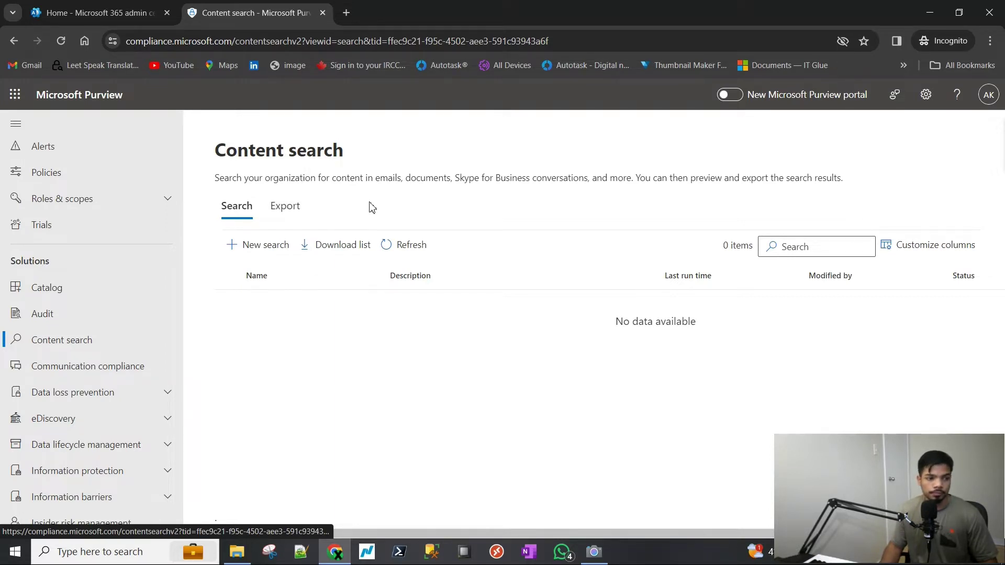
double_click(315, 154)
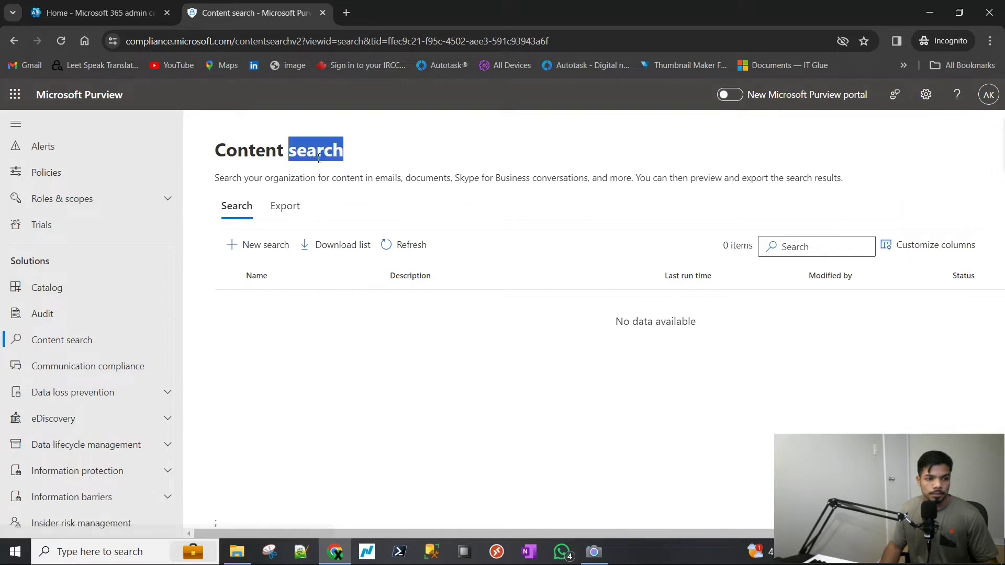
left_click(418, 194)
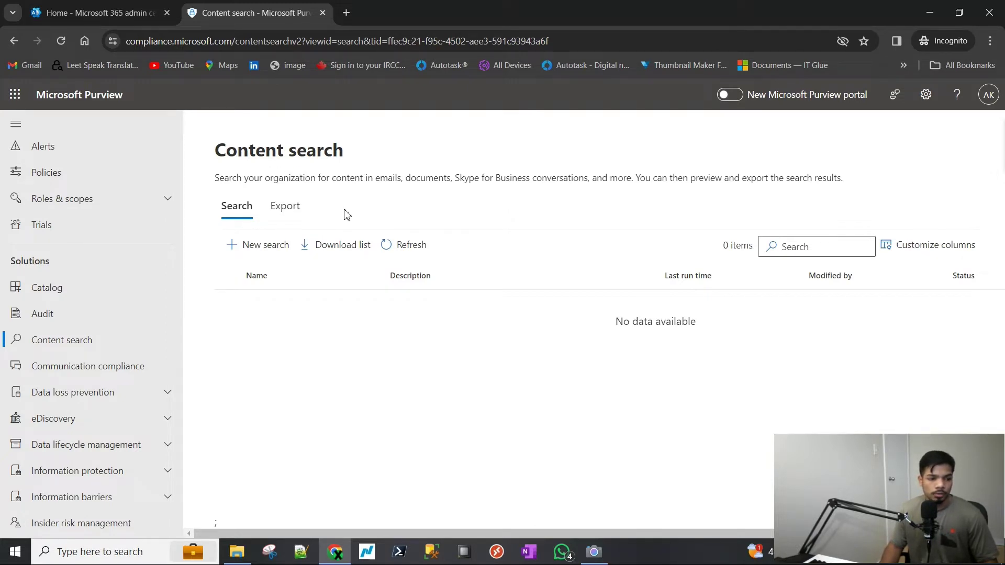
left_click(265, 245)
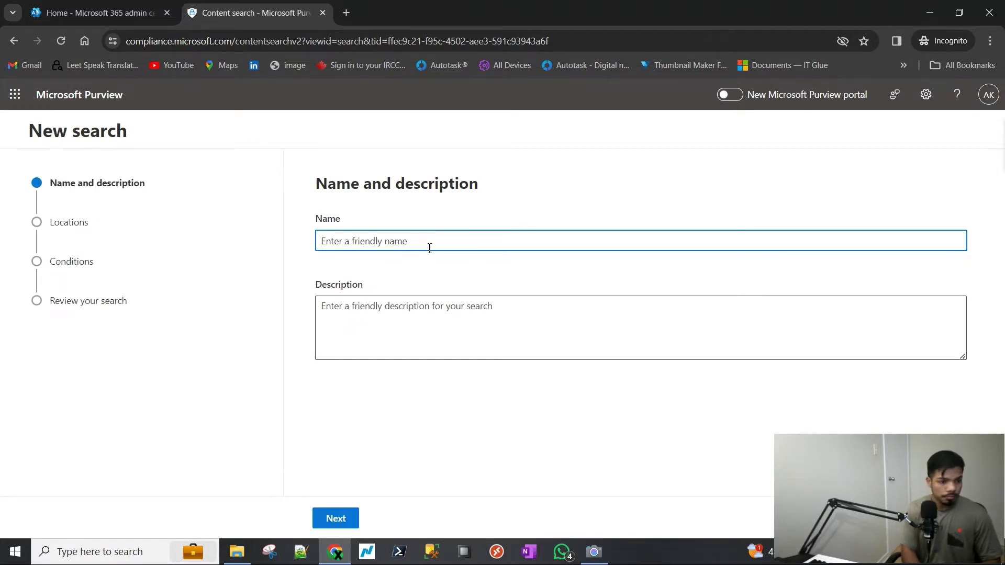
Name the search after the user's mailbox, continue to Locations, then return to the admin center tab.
type("ad")
key("BackSpace")
key("BackSpace")
type("A")
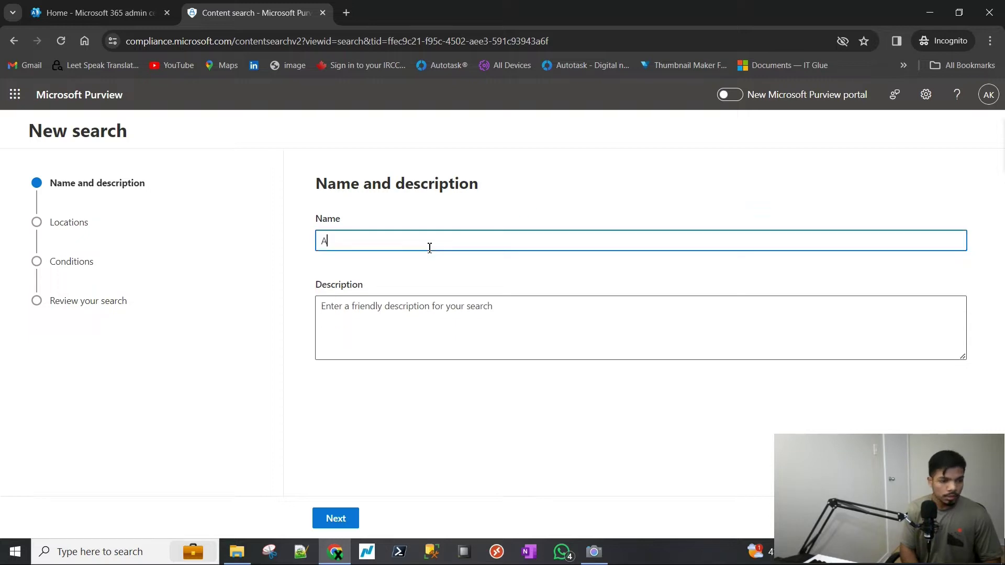
type("dele's ")
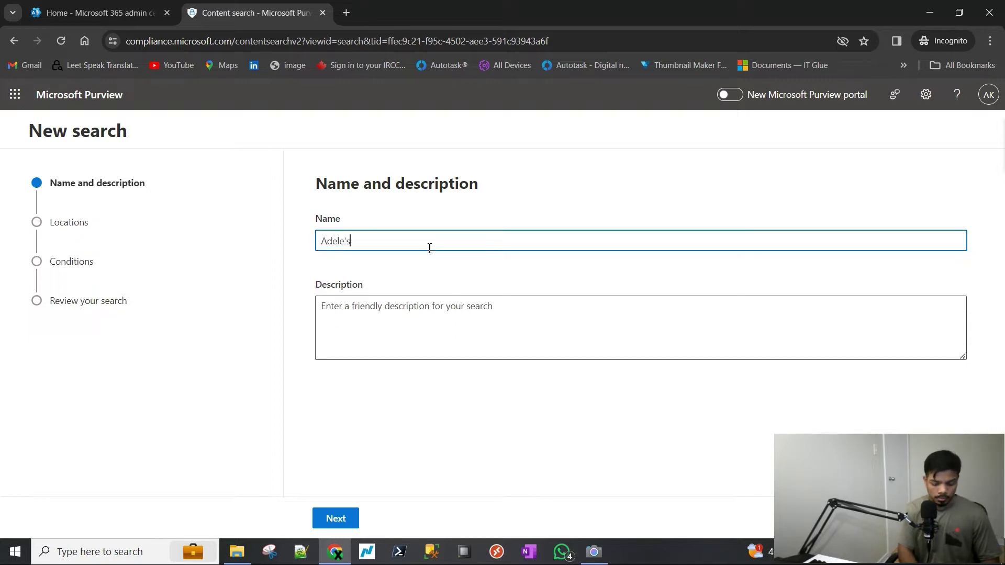
type("mail")
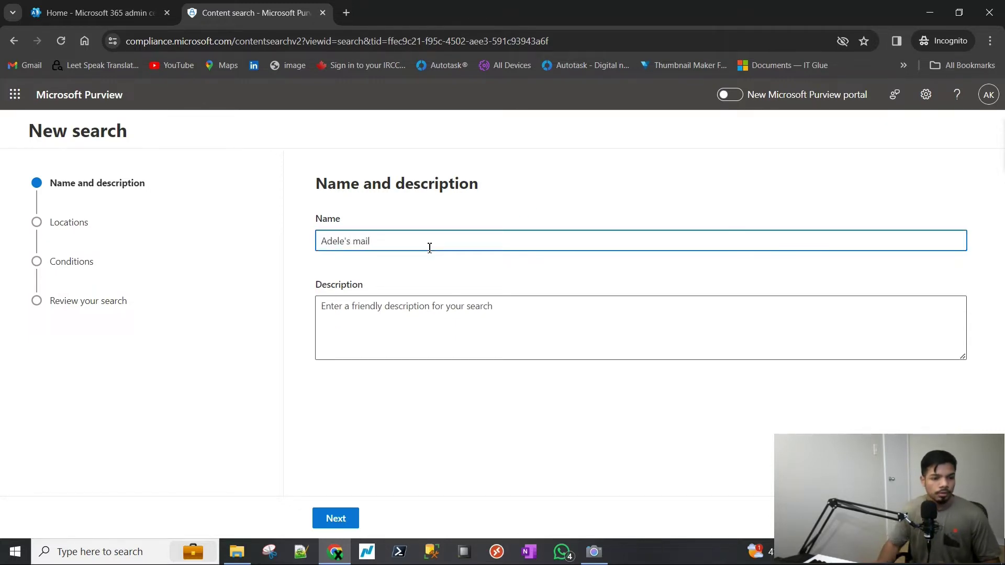
type("box")
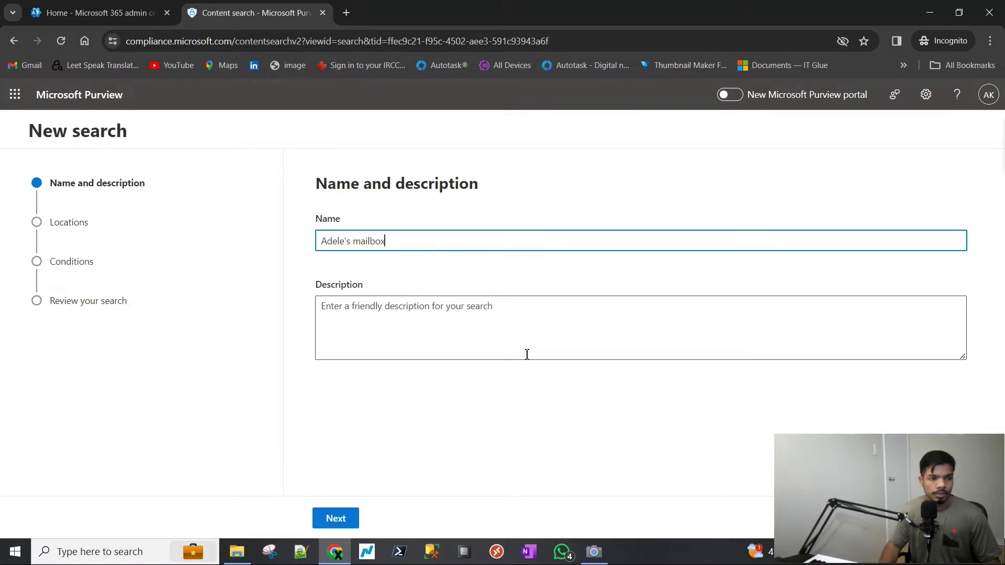
left_click(351, 518)
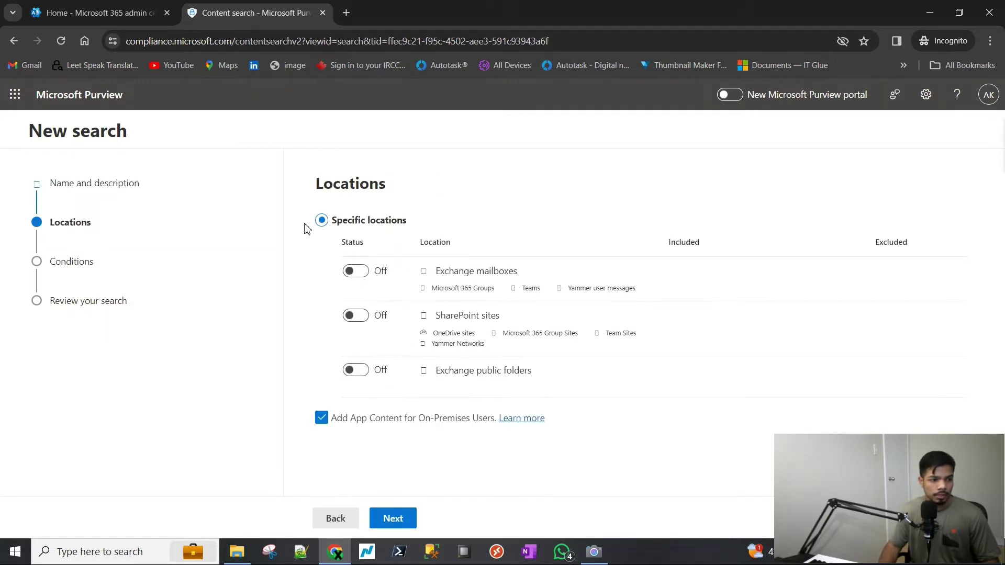
left_click(94, 12)
In Active users, check the user's Licenses and apps and Mail details, then return to the Purview search.
scroll(82, 202, "up", 5)
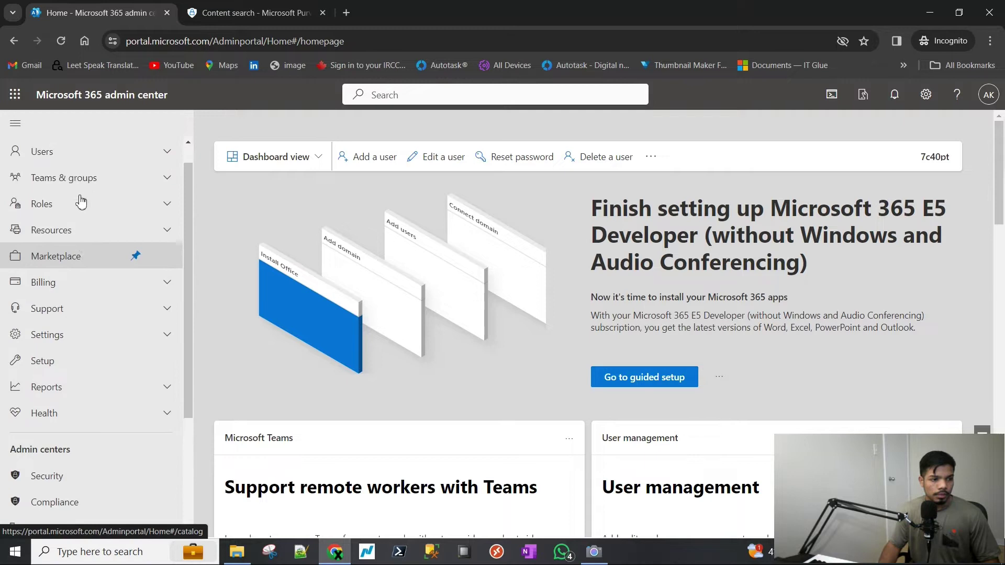
left_click(61, 176)
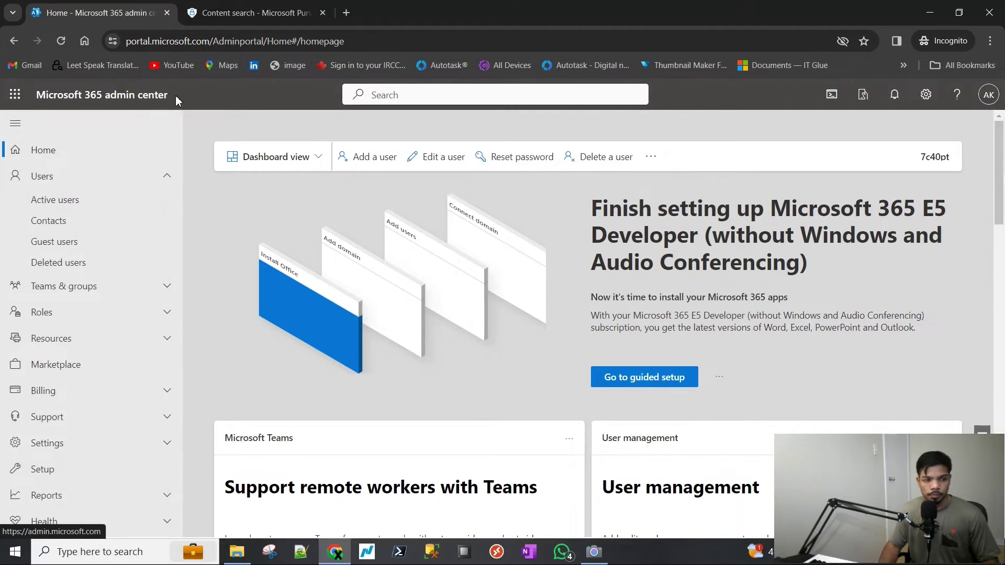
left_click(64, 200)
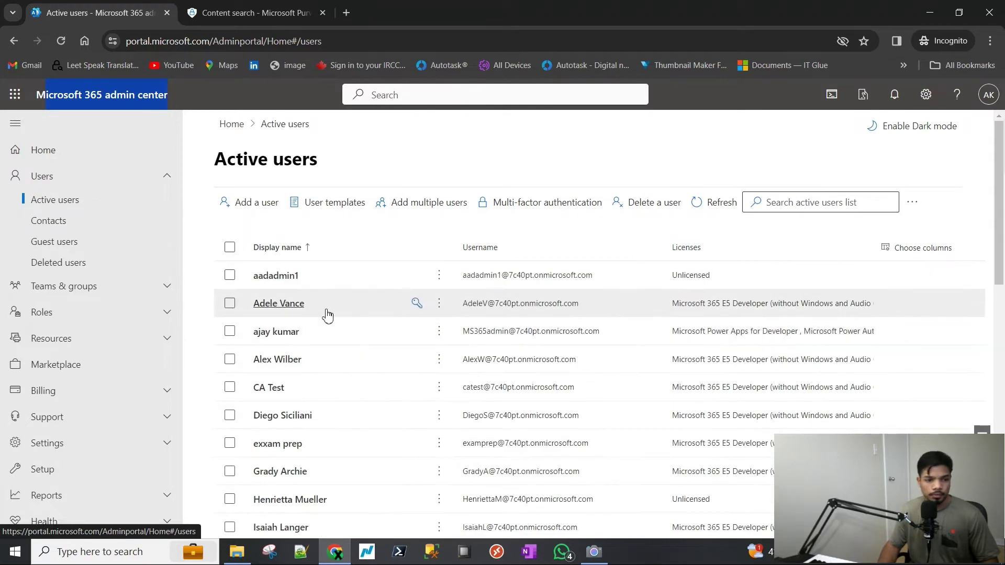
left_click(324, 310)
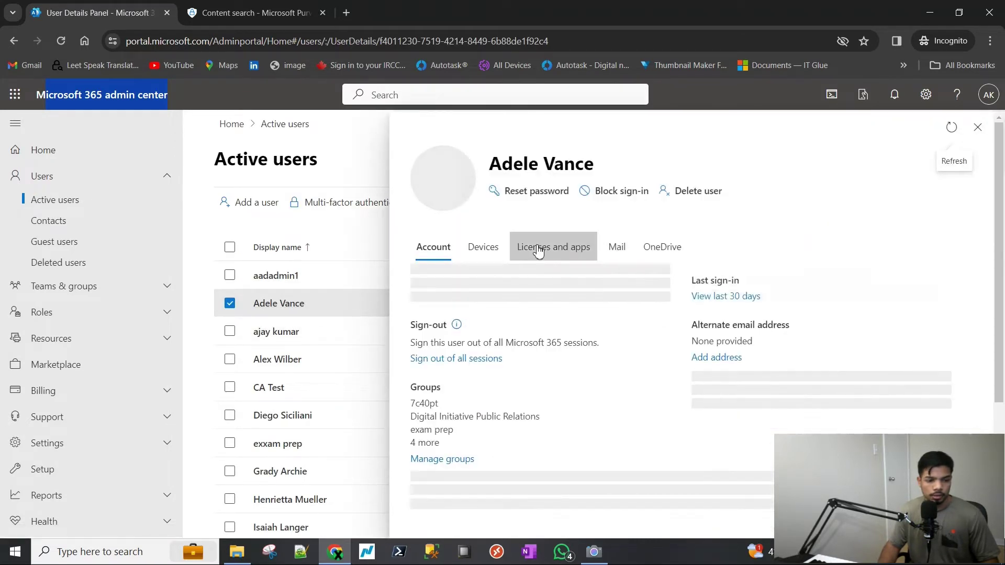
left_click(539, 249)
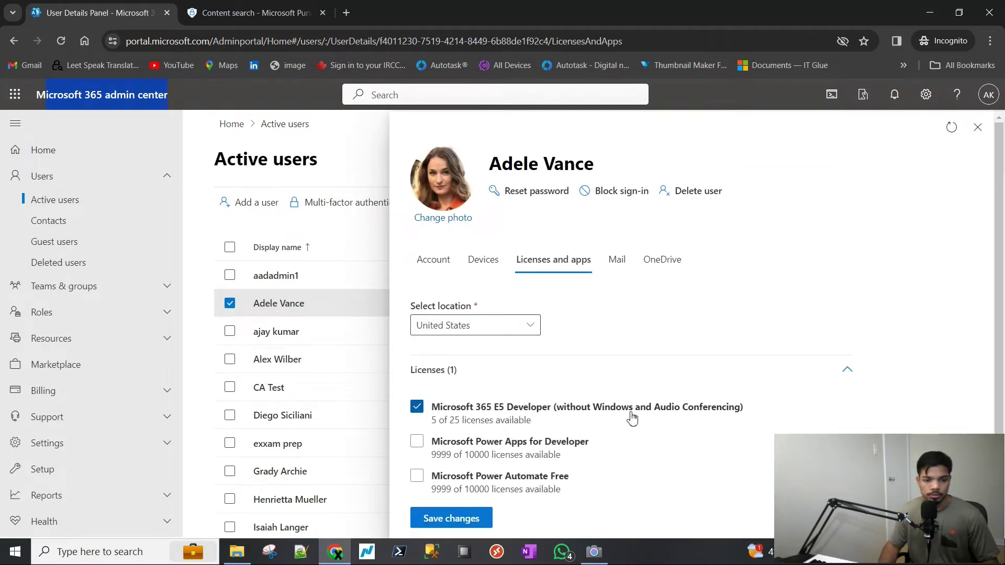
left_click(625, 270)
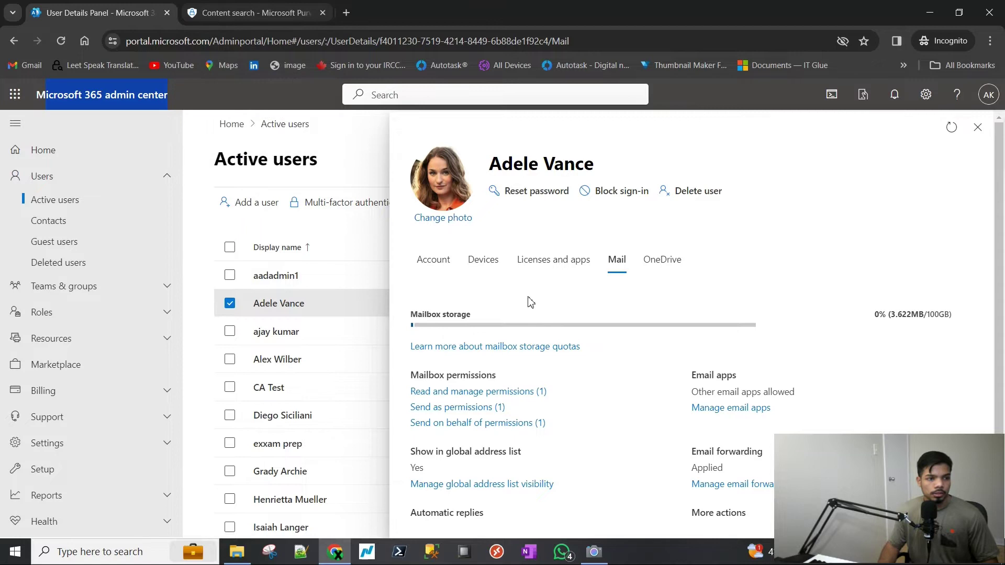
left_click(234, 14)
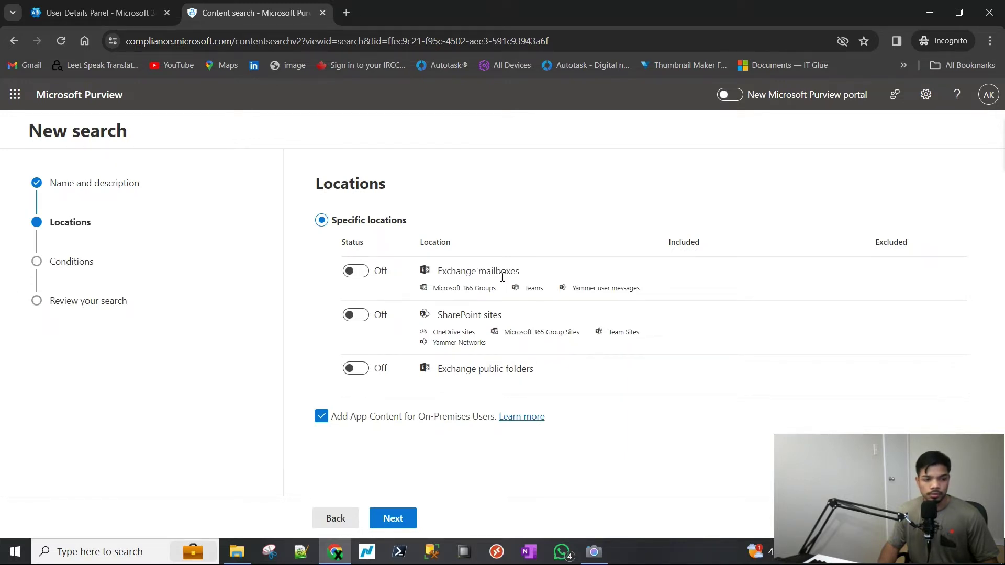
Switch Exchange mailboxes on and include only the target user's mailbox, found by searching 'ade'.
left_click(358, 276)
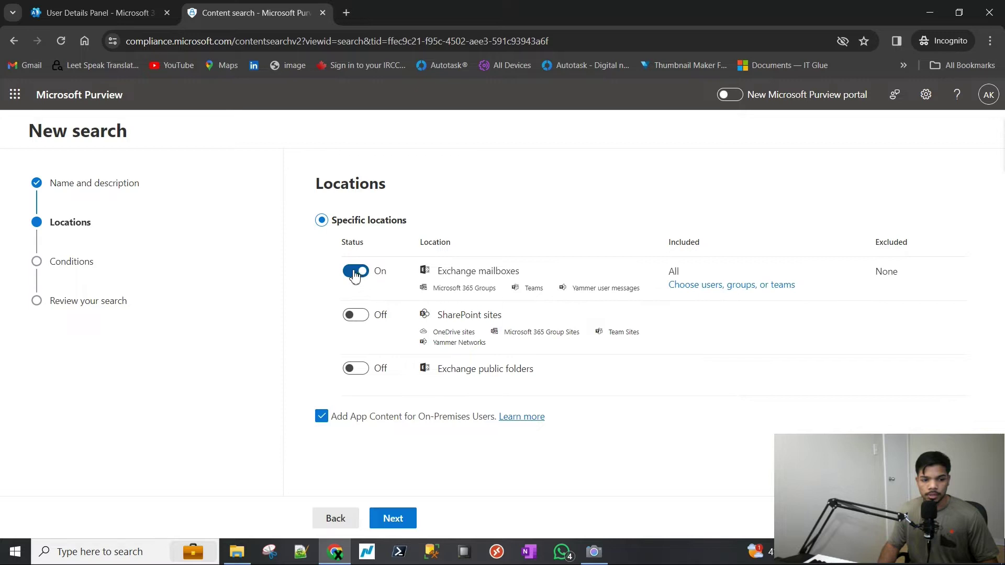
left_click_drag(448, 272, 506, 271)
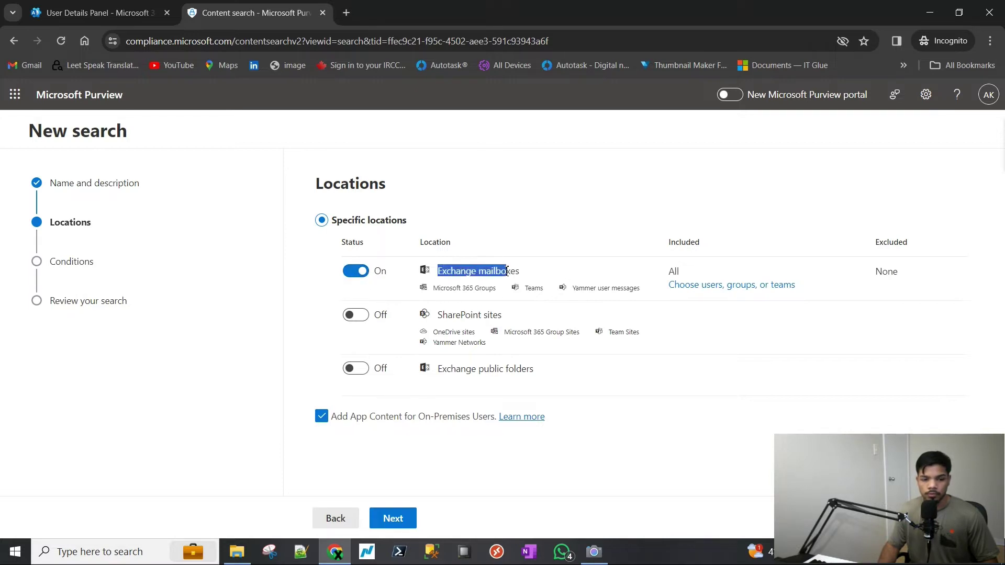
left_click(506, 270)
left_click(717, 291)
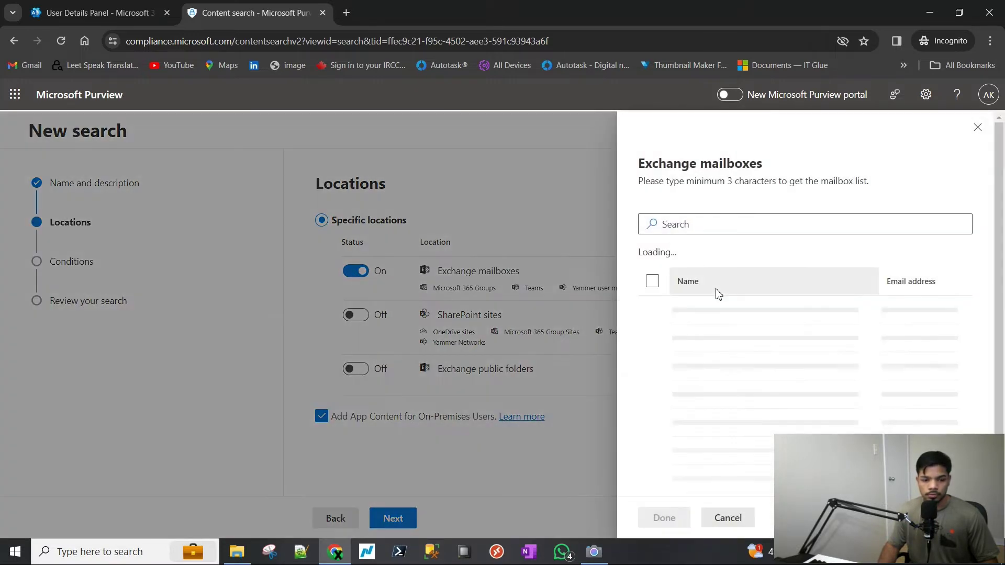
left_click(708, 227)
scroll(713, 409, "down", 1)
scroll(713, 408, "down", 1)
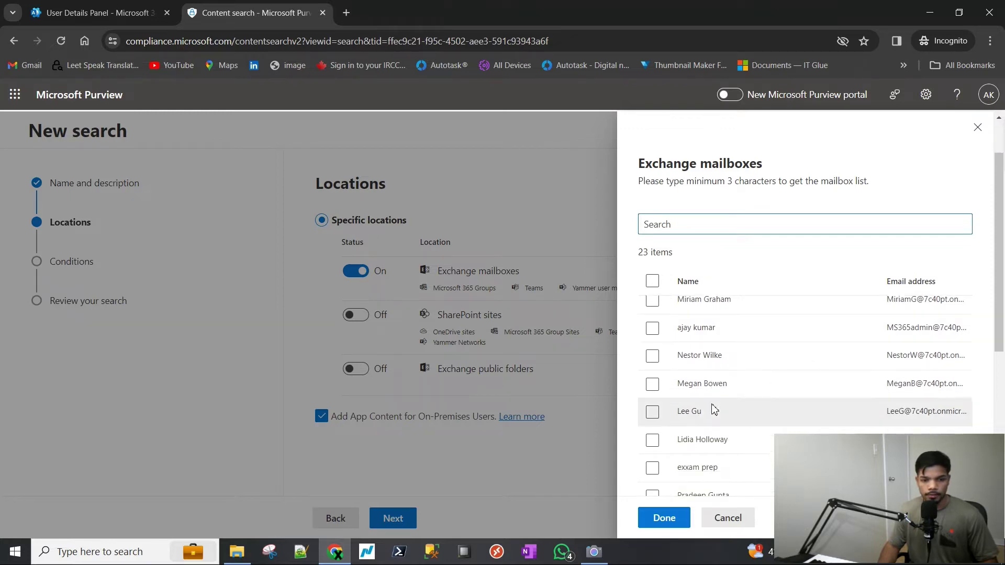
type("ade")
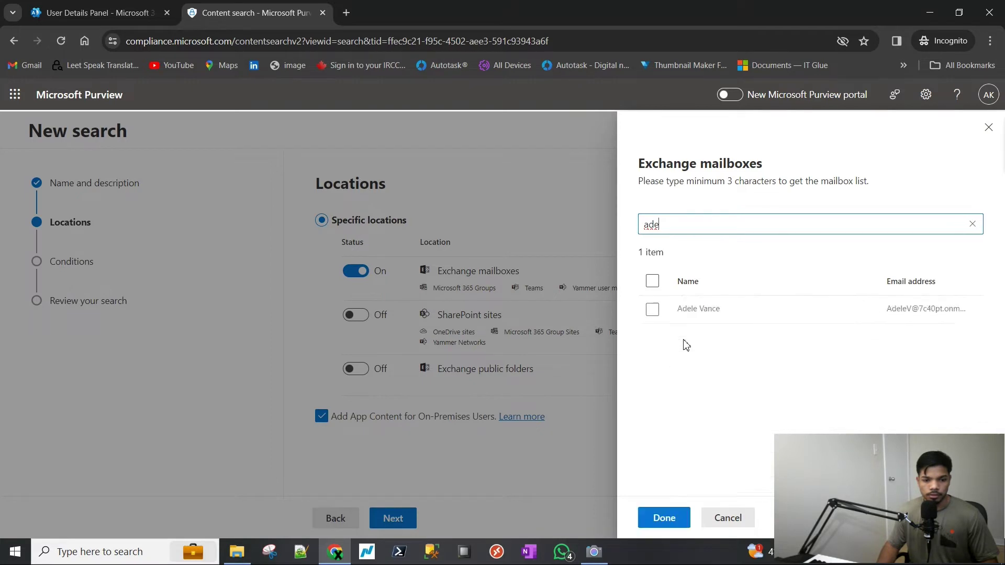
left_click(652, 310)
left_click(666, 519)
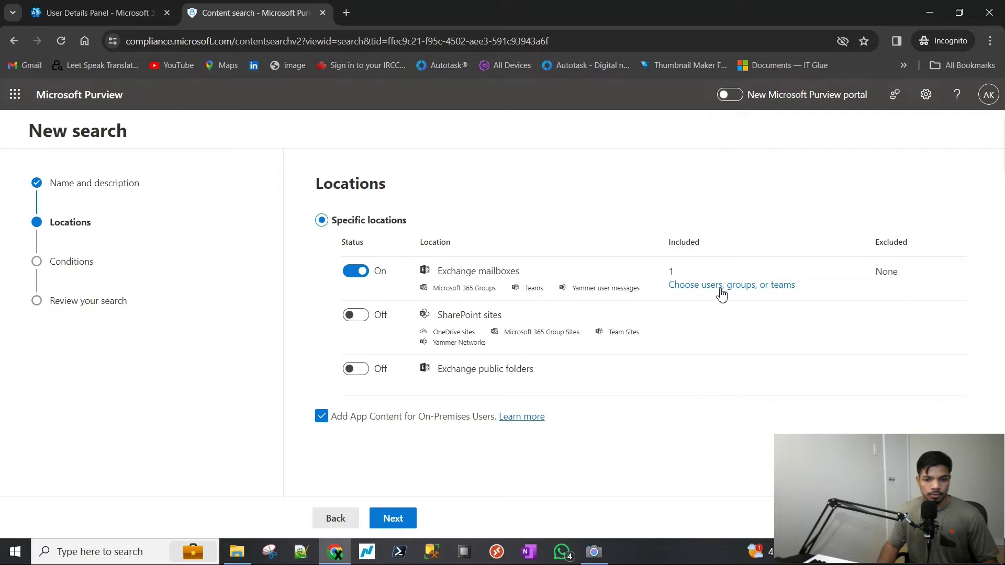
Point out the Exchange mailboxes location showing 1 user included and none excluded.
left_click_drag(899, 271, 879, 274)
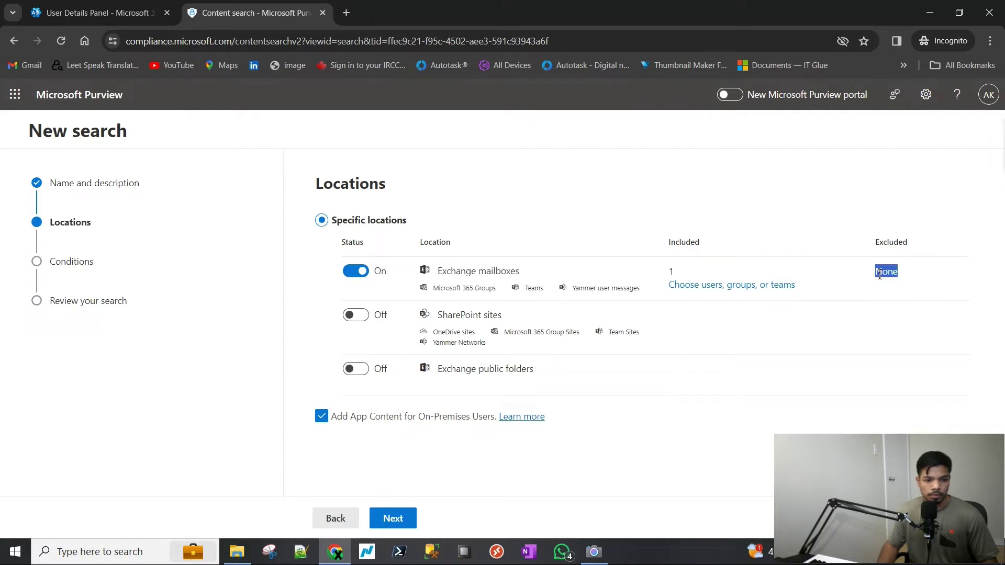
left_click(530, 309)
left_click_drag(523, 277, 436, 273)
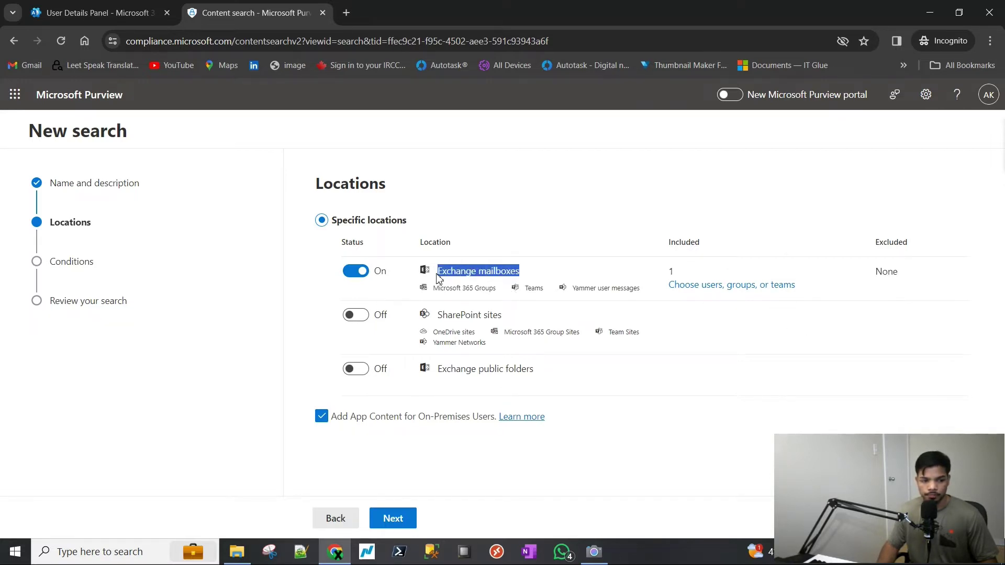
left_click(472, 315)
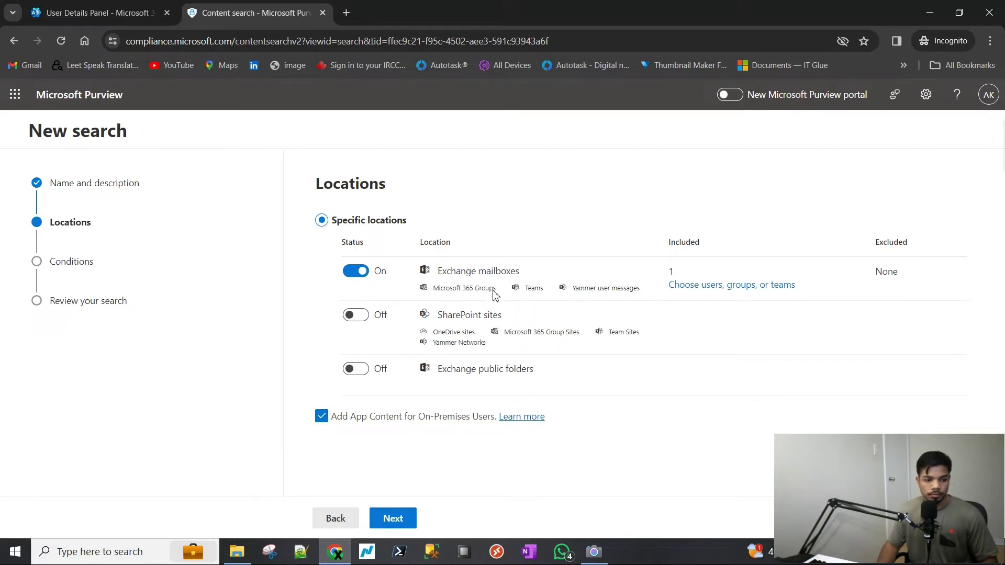
left_click(393, 517)
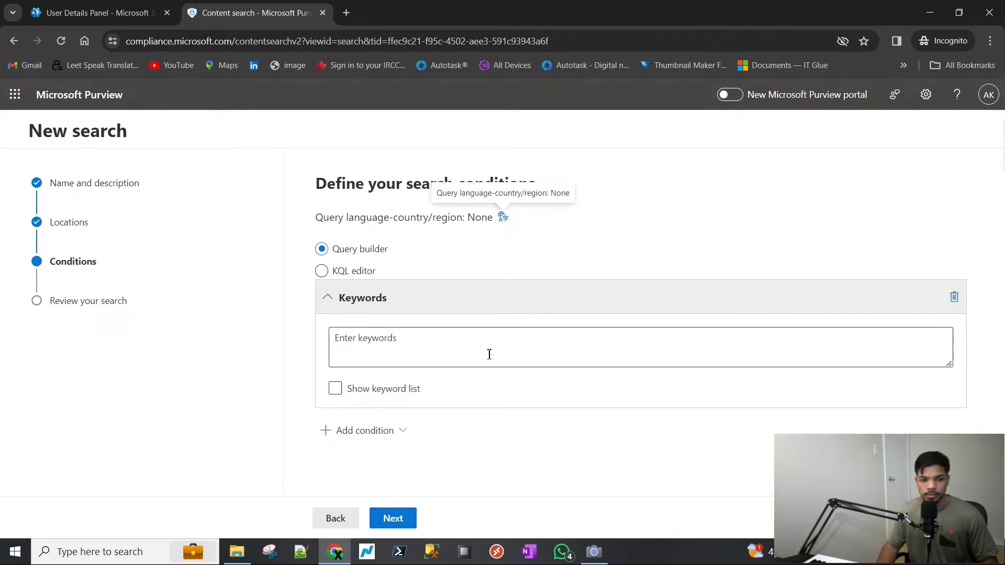
left_click_drag(453, 183, 487, 184)
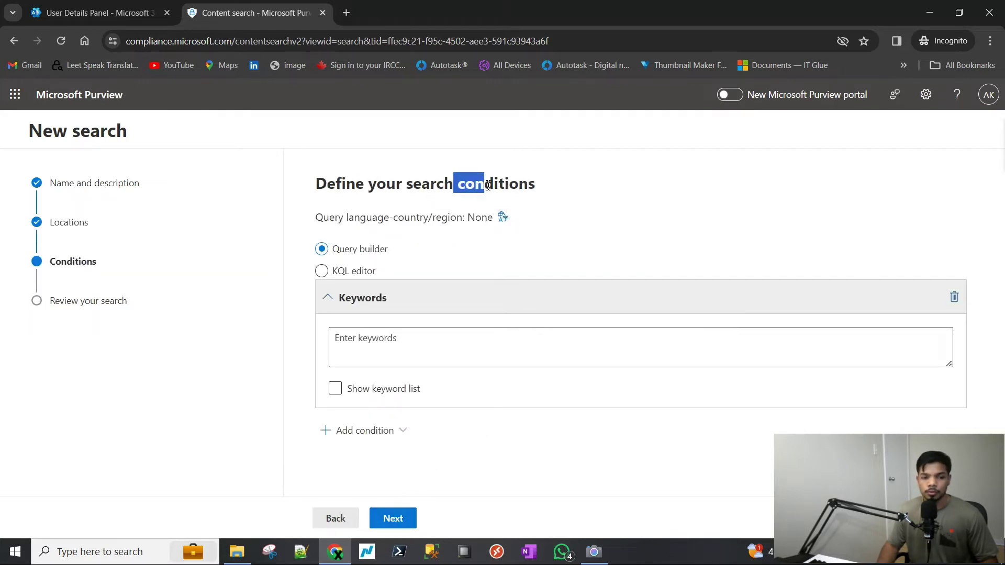
left_click(530, 187)
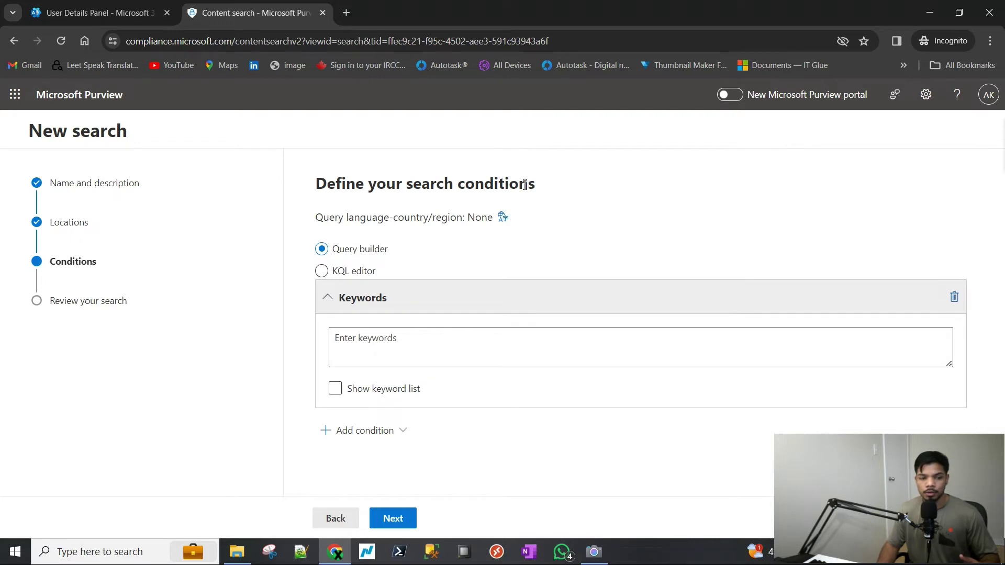
double_click(525, 186)
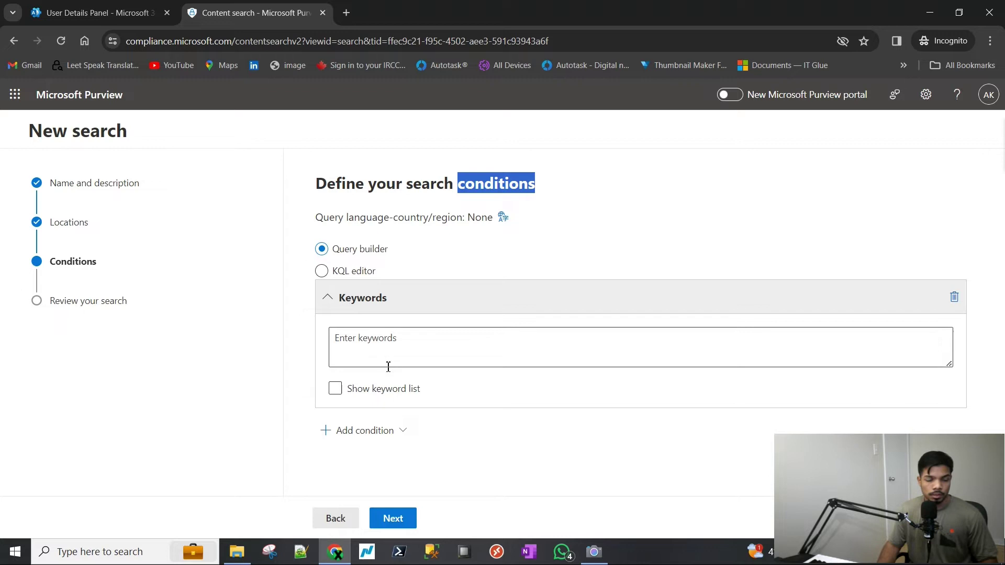
left_click(558, 231)
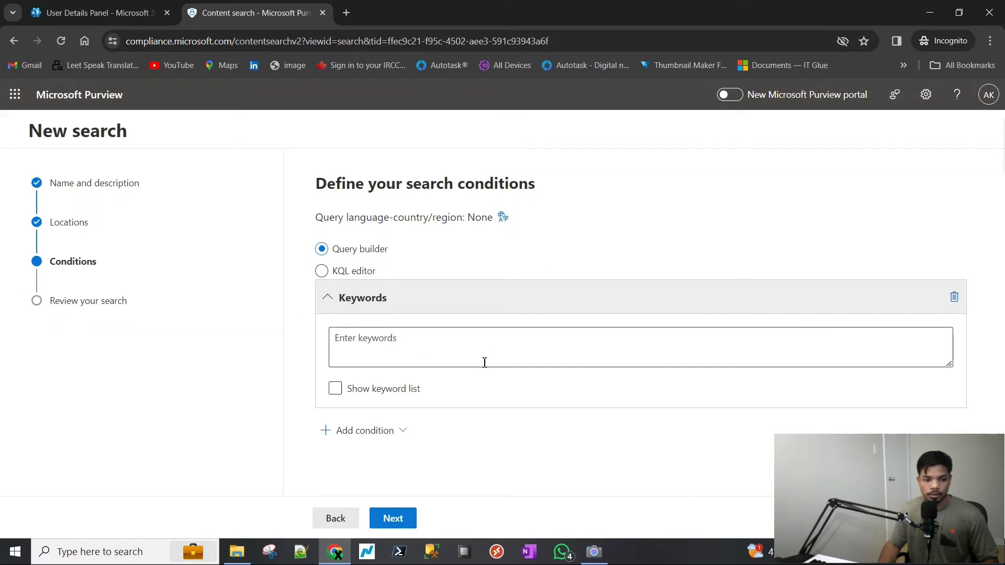
left_click(403, 435)
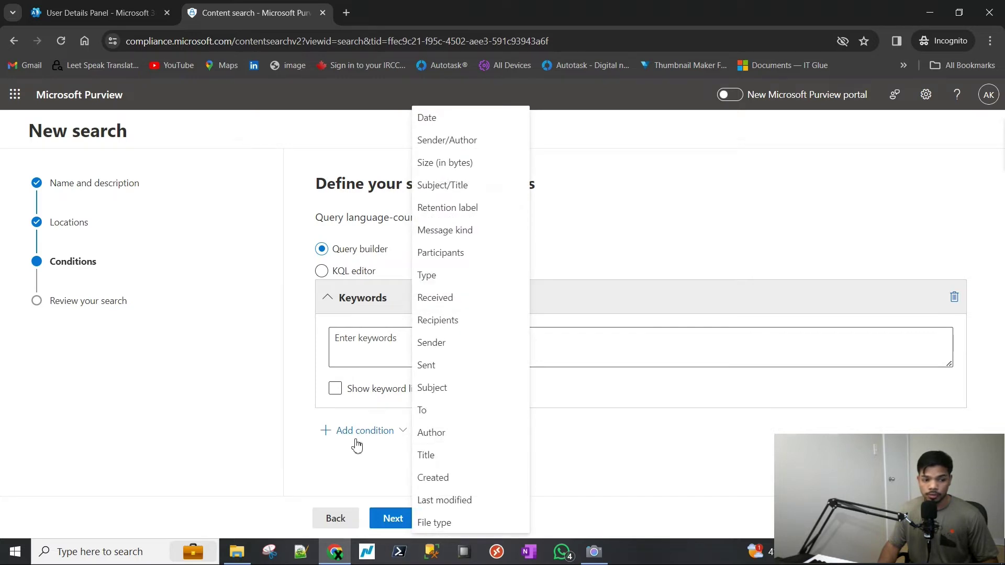
left_click(594, 418)
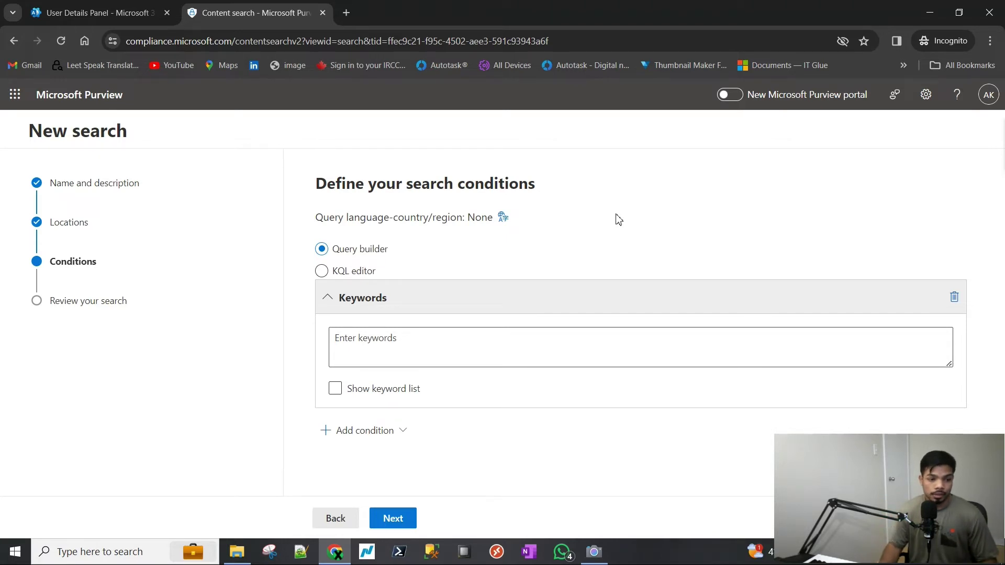
left_click(406, 339)
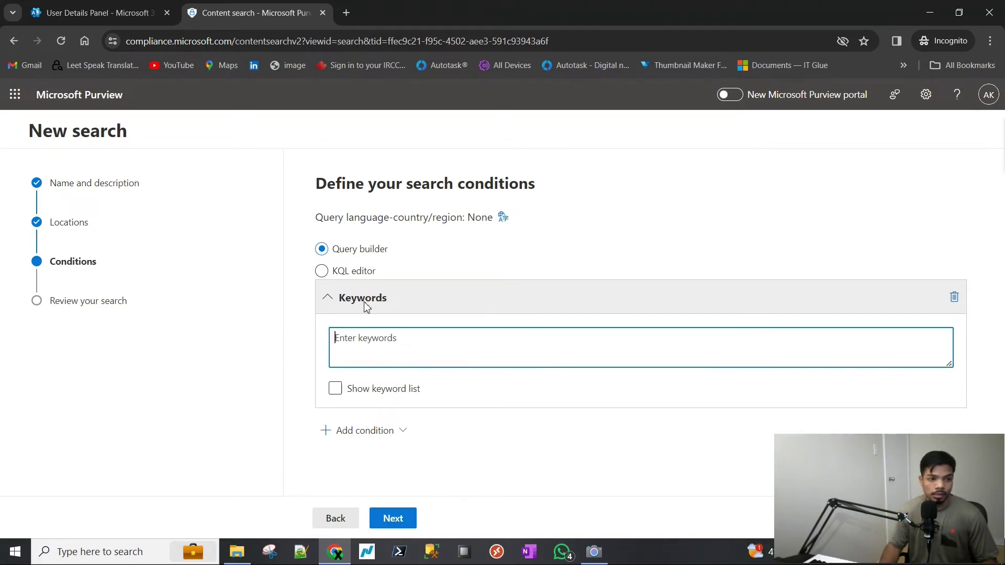
left_click(345, 12)
type("kq")
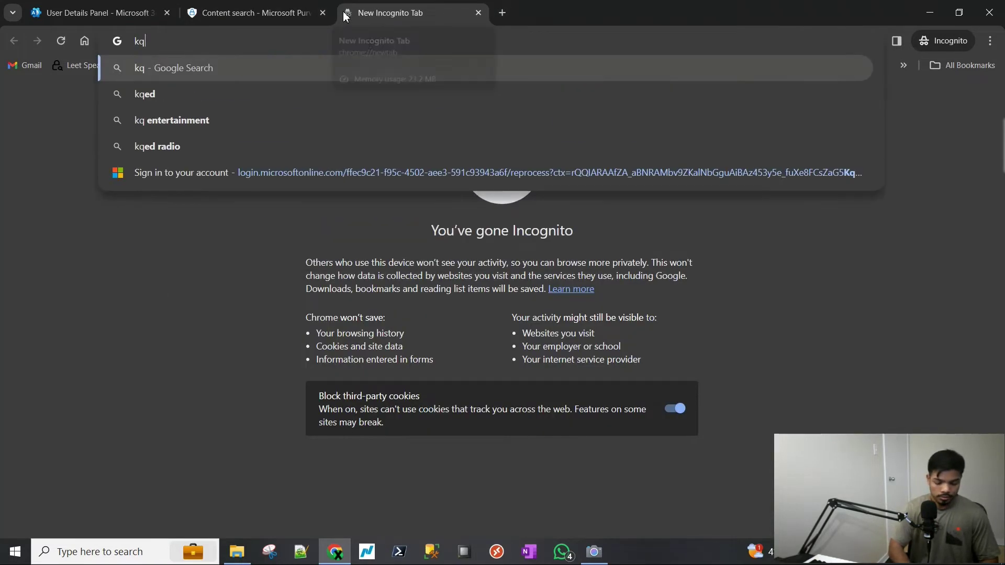
type("l edito")
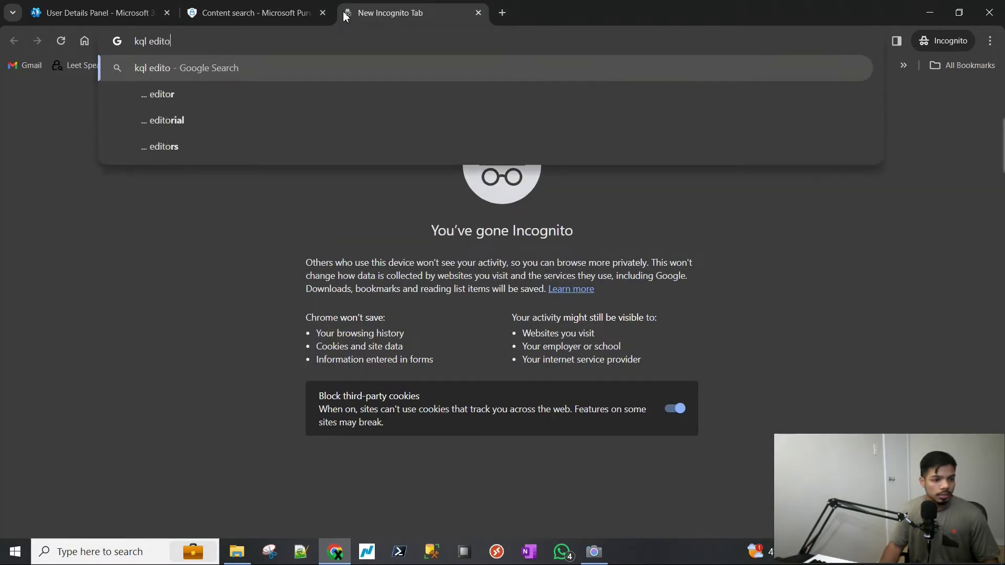
type("r")
key("Return")
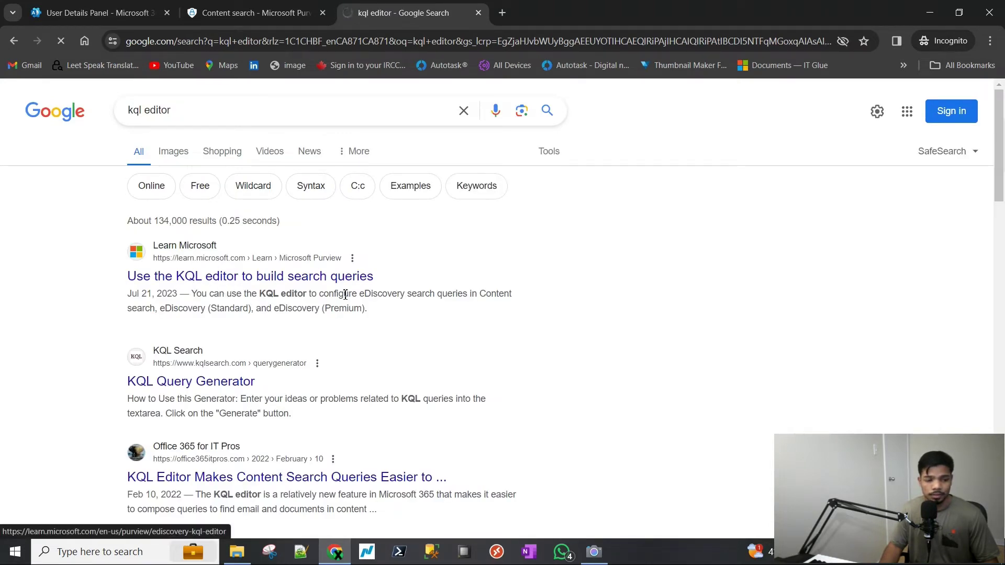
scroll(367, 314, "down", 2)
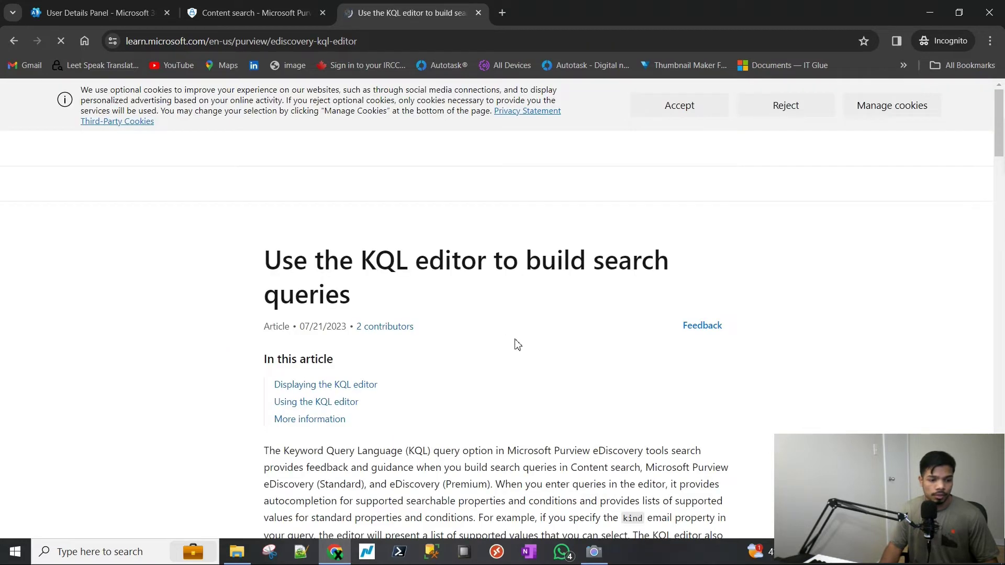
scroll(516, 343, "down", 3)
scroll(539, 341, "down", 3)
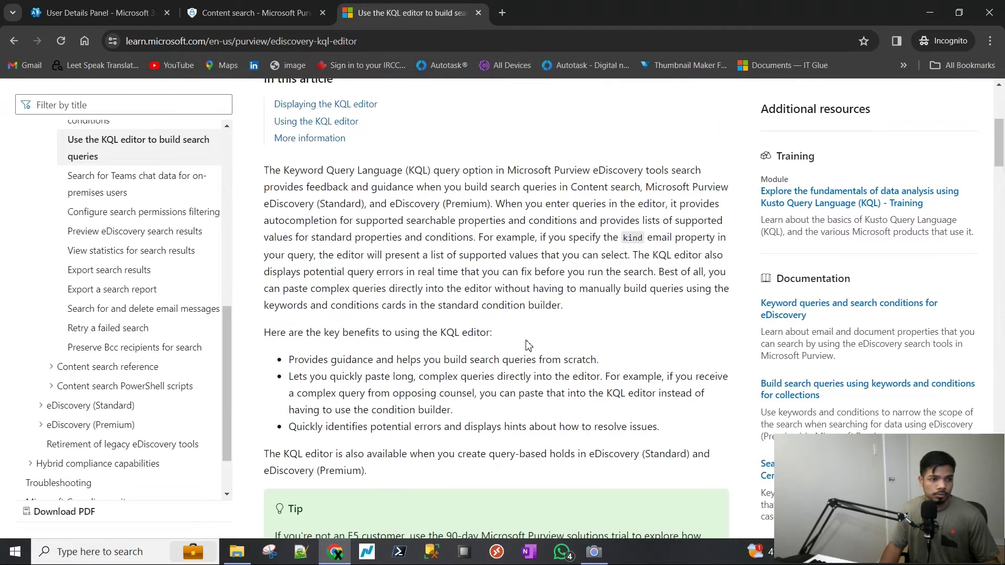
scroll(530, 346, "down", 3)
scroll(530, 346, "up", 7)
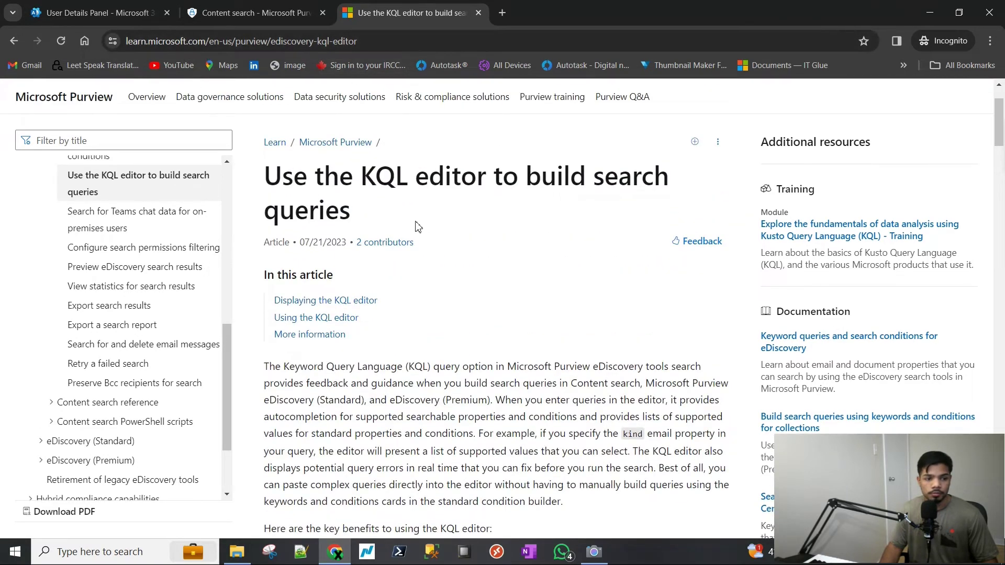
left_click(477, 12)
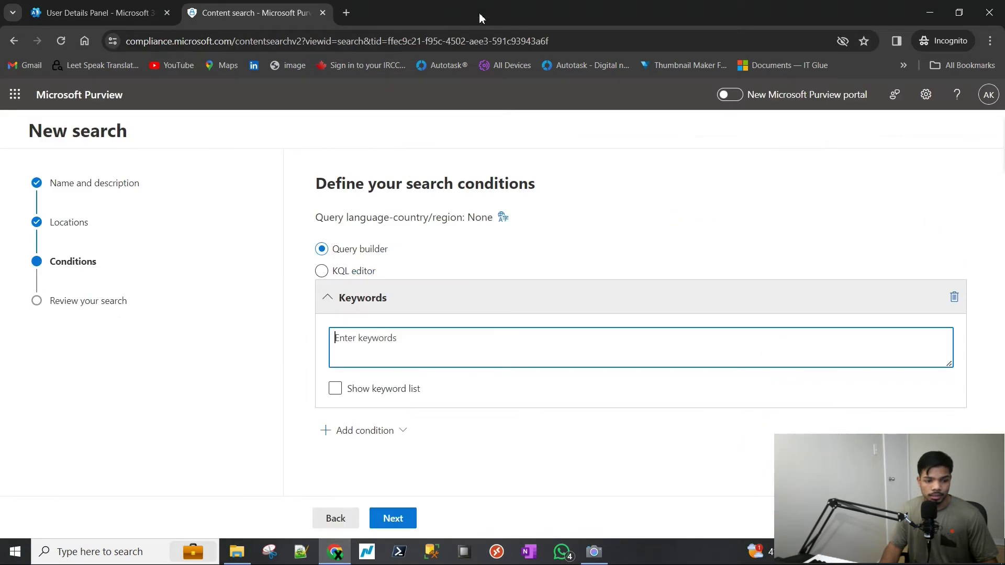
Add a Type condition to the search, ticking E-mail messages.
left_click(381, 429)
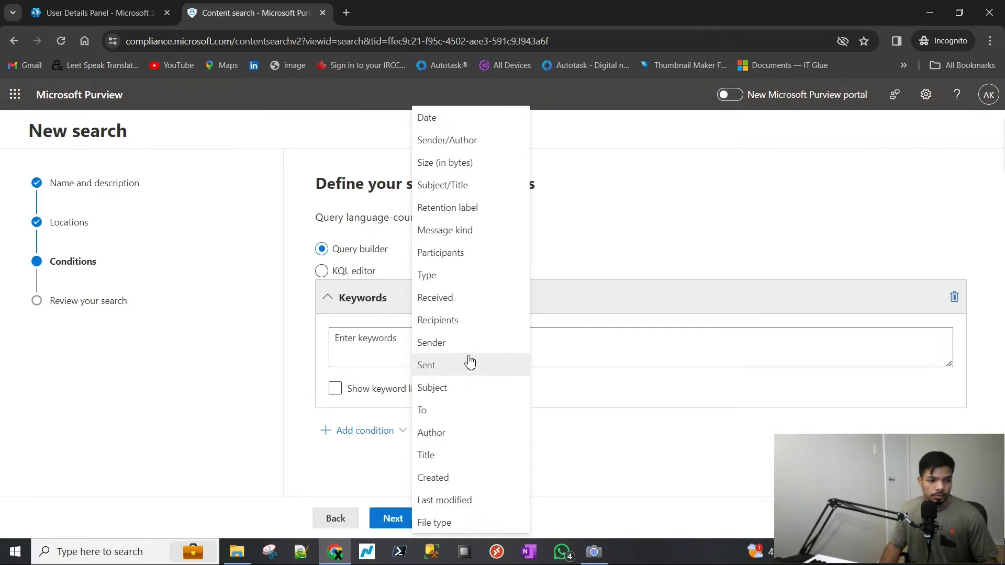
left_click(451, 277)
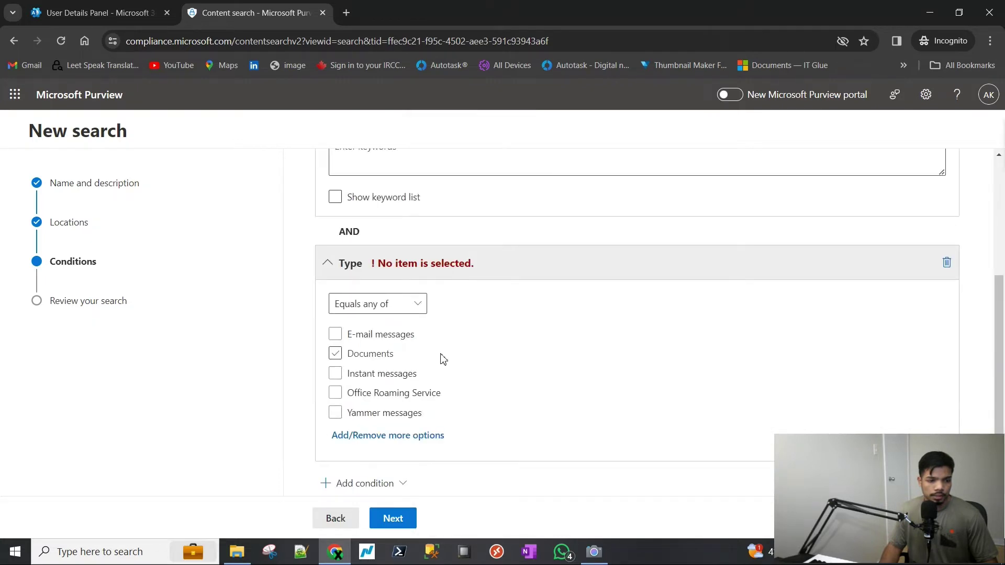
left_click(381, 338)
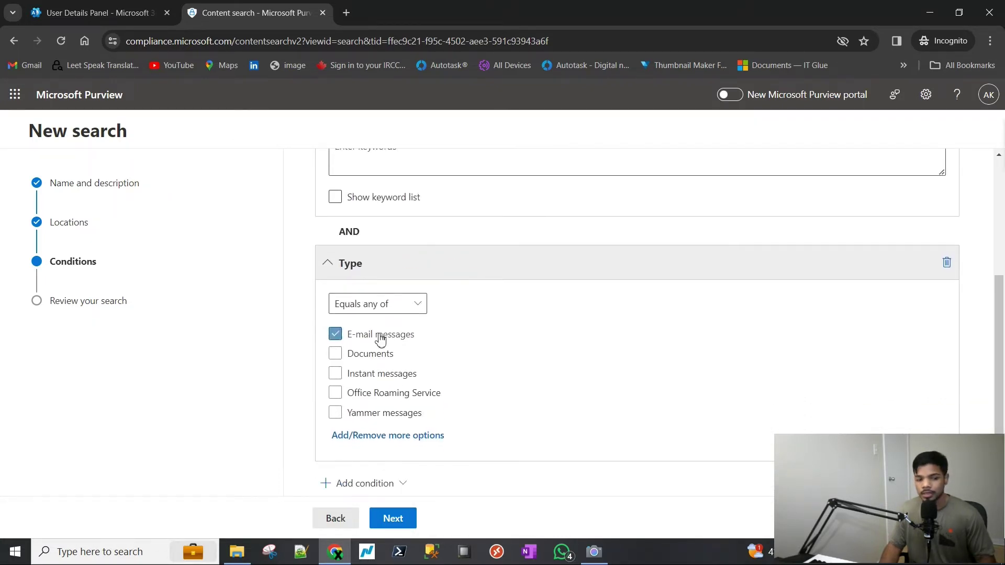
scroll(527, 370, "up", 2)
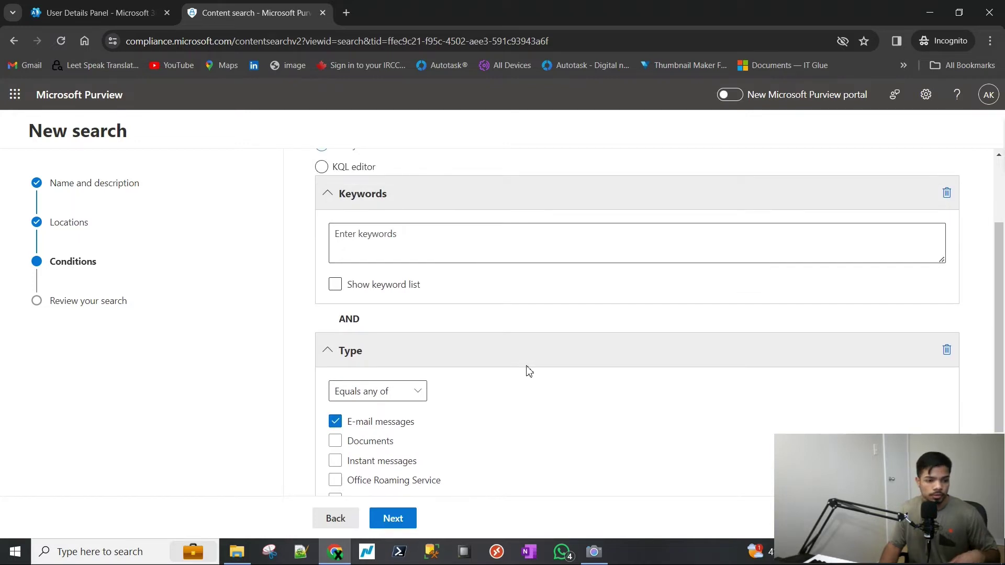
scroll(516, 378, "up", 1)
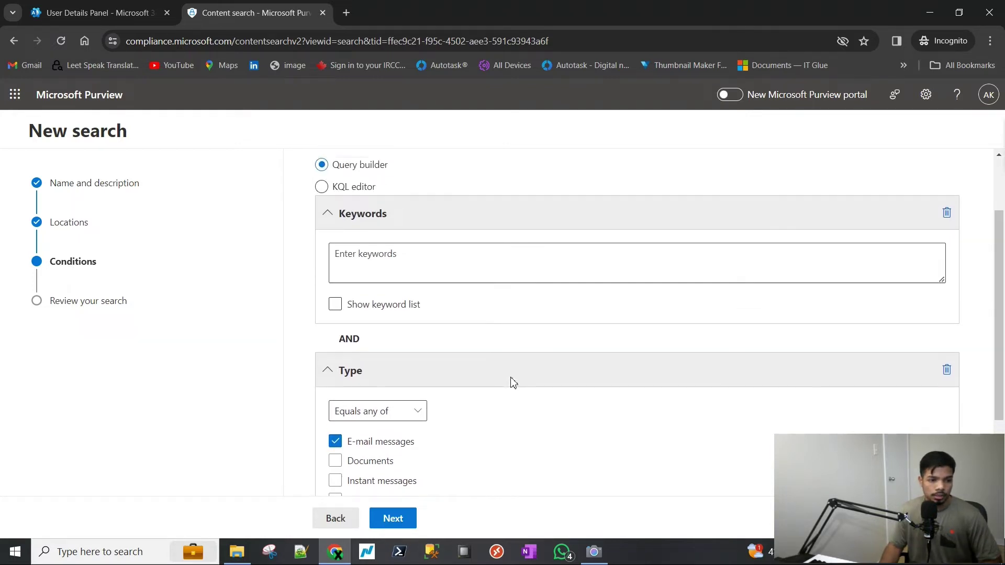
scroll(445, 369, "down", 2)
scroll(416, 319, "up", 3)
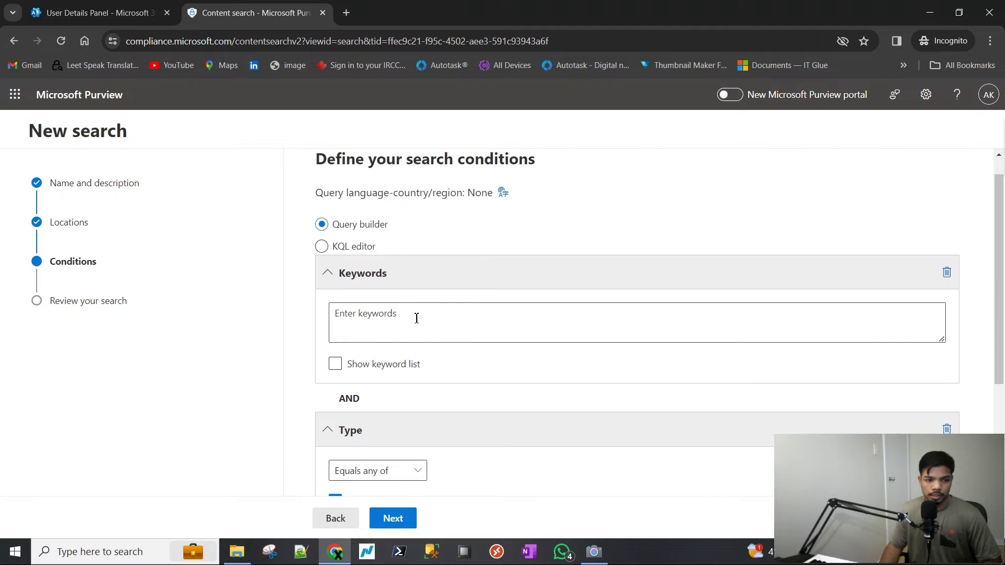
scroll(415, 330, "down", 2)
scroll(389, 304, "up", 3)
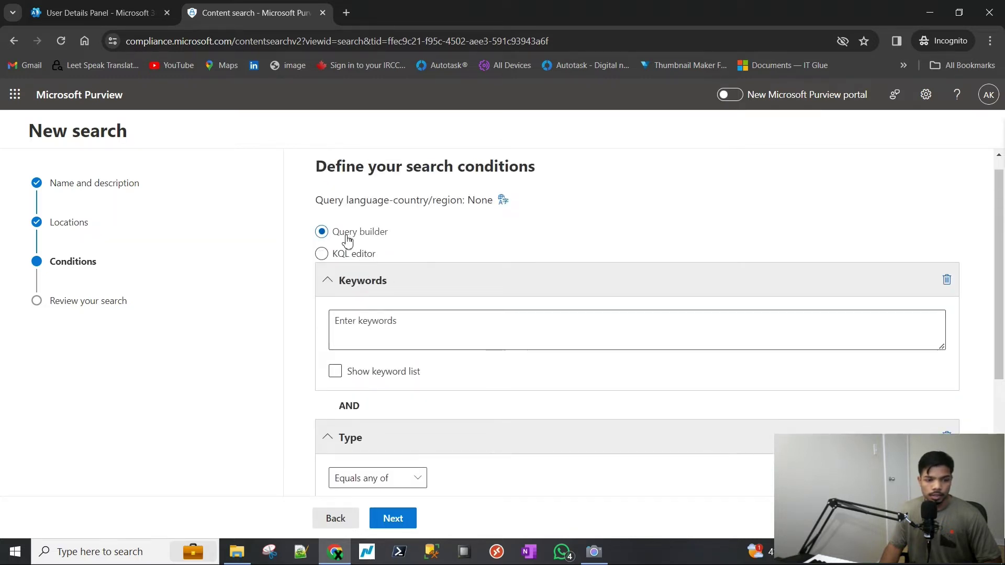
scroll(397, 320, "down", 3)
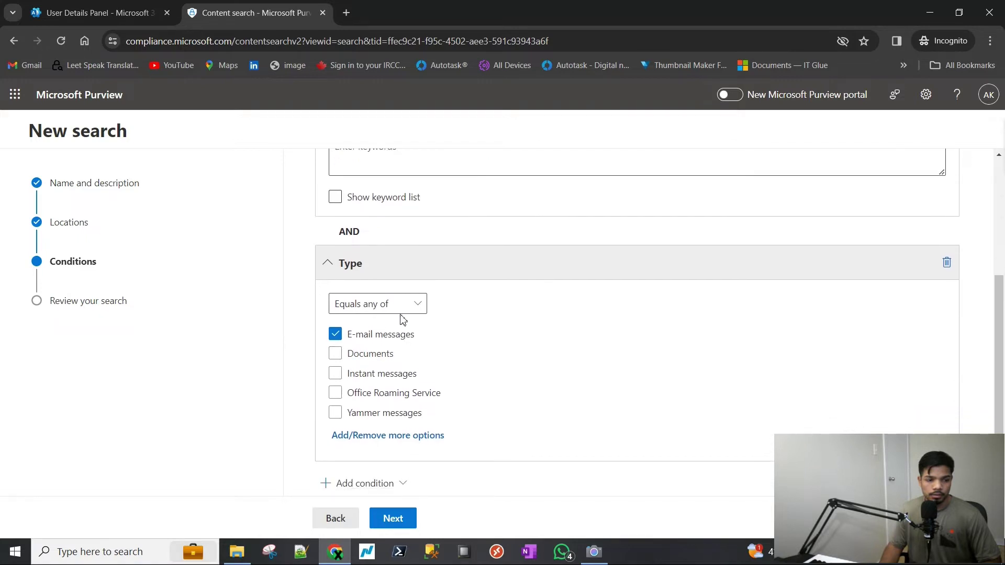
Keep the Type condition's comparison as Equals any of and recheck the condition card.
left_click(415, 310)
left_click(471, 305)
scroll(390, 425, "up", 1)
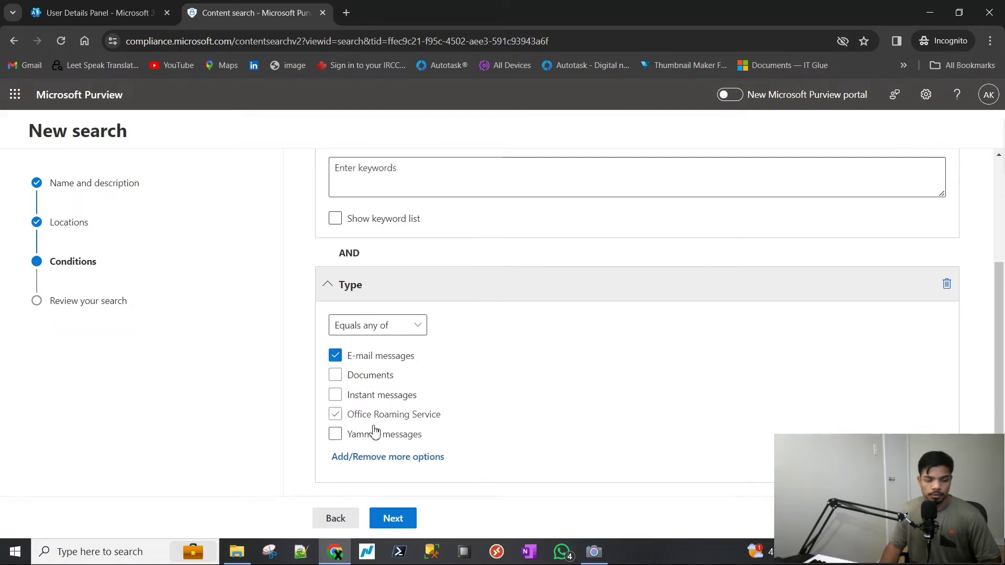
left_click(343, 289)
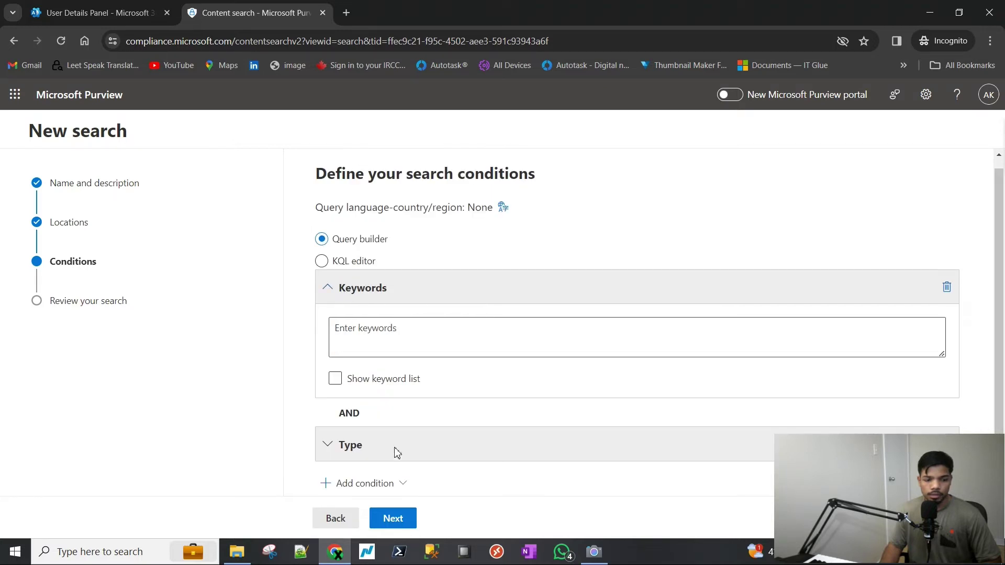
left_click(369, 448)
scroll(372, 450, "down", 1)
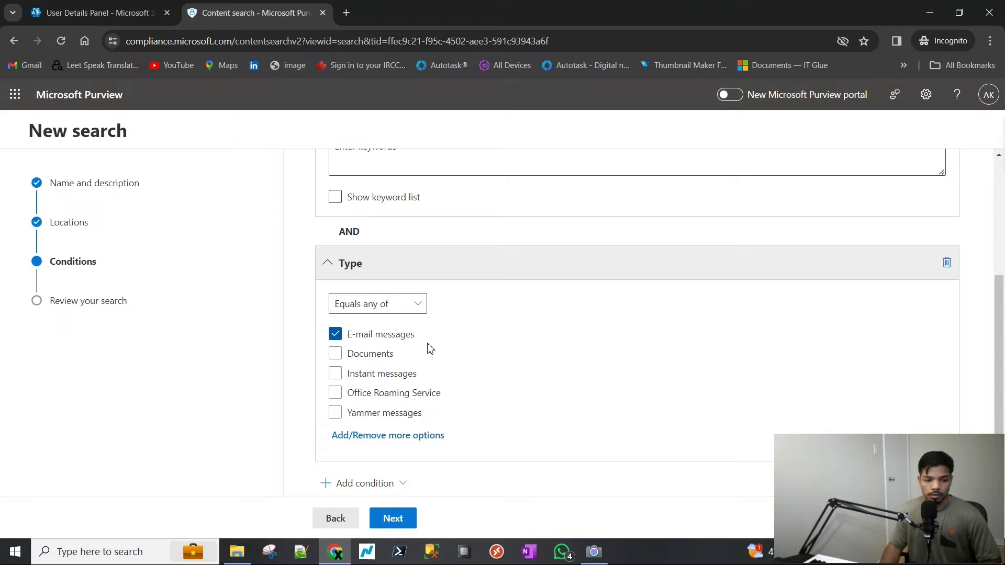
On the review step, check the search name, criteria and mailbox location, then submit the search.
left_click(397, 519)
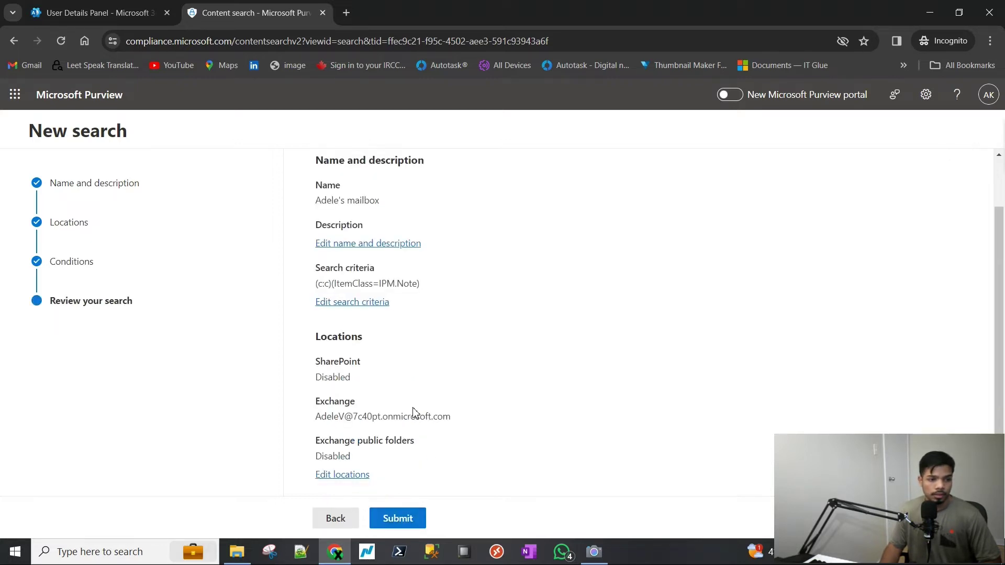
left_click_drag(316, 201, 369, 201)
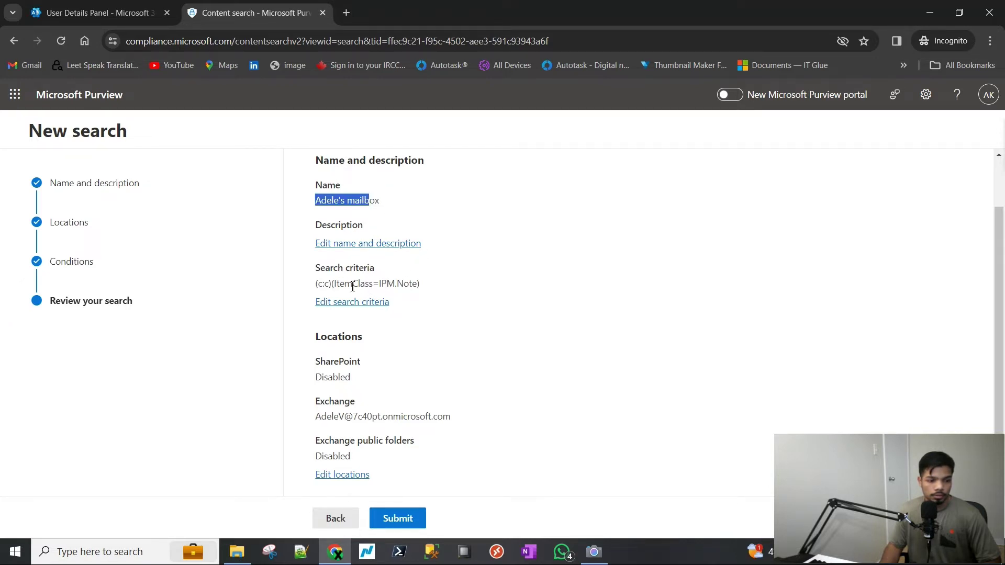
left_click_drag(353, 285, 379, 285)
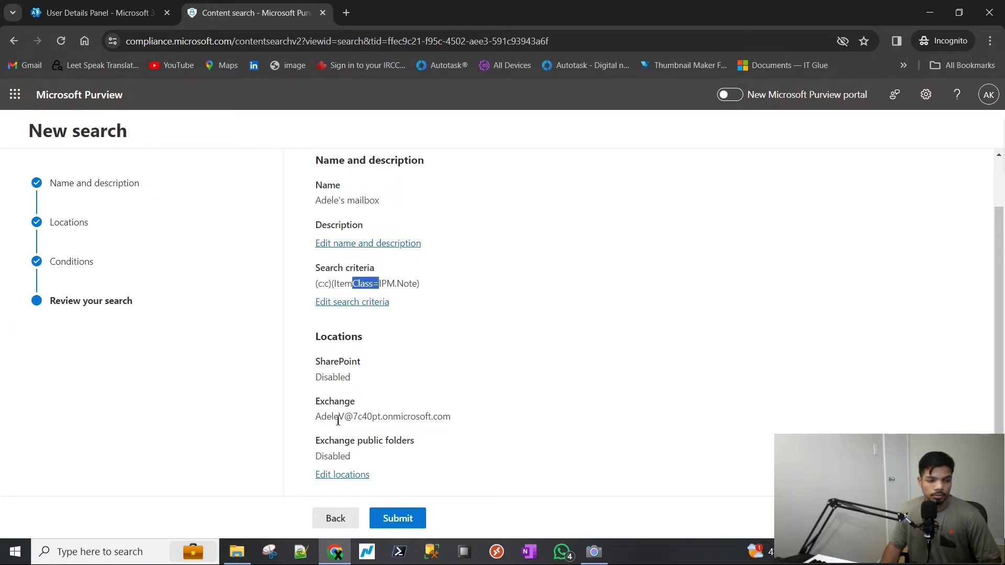
left_click_drag(316, 417, 424, 423)
left_click(421, 505)
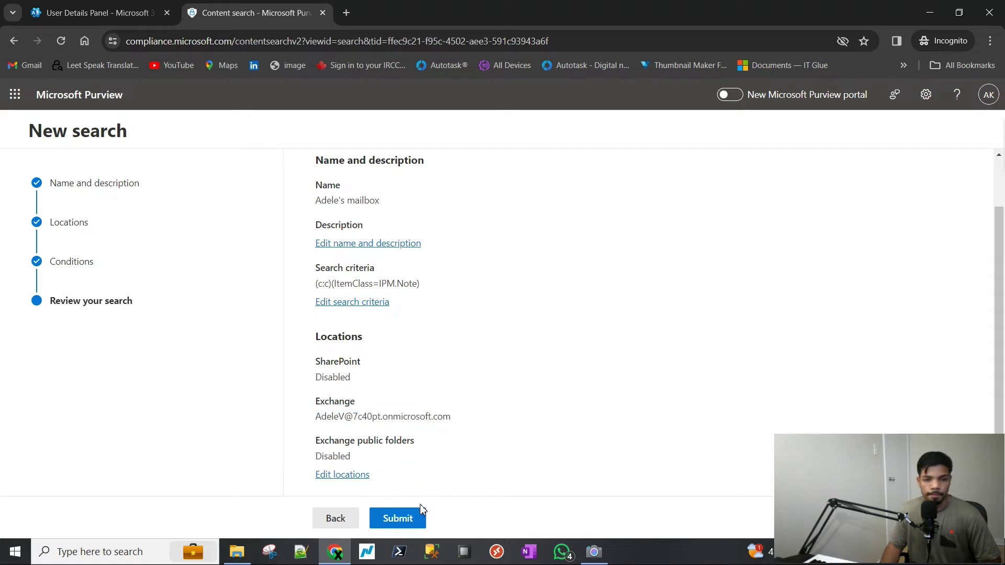
left_click(417, 518)
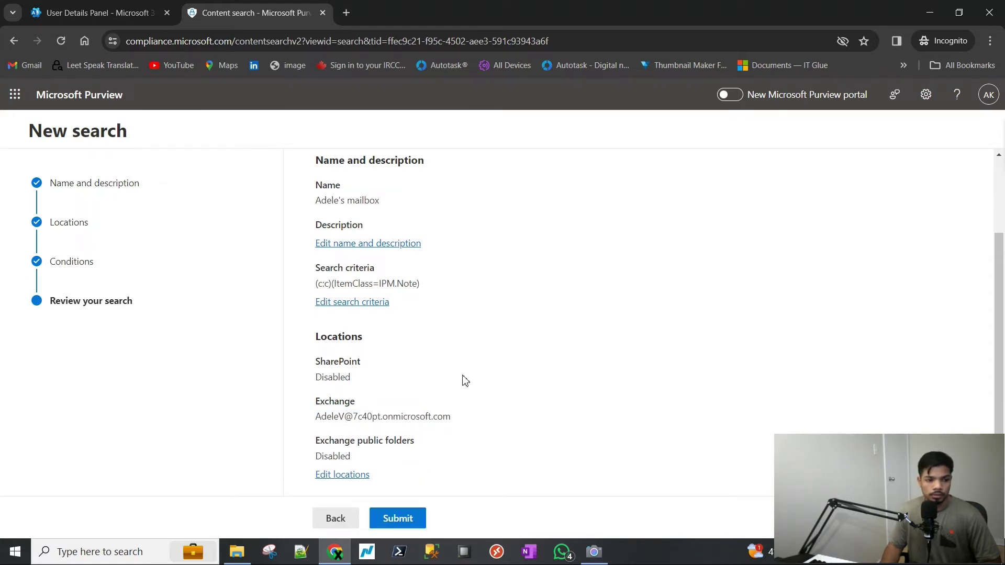
left_click(413, 524)
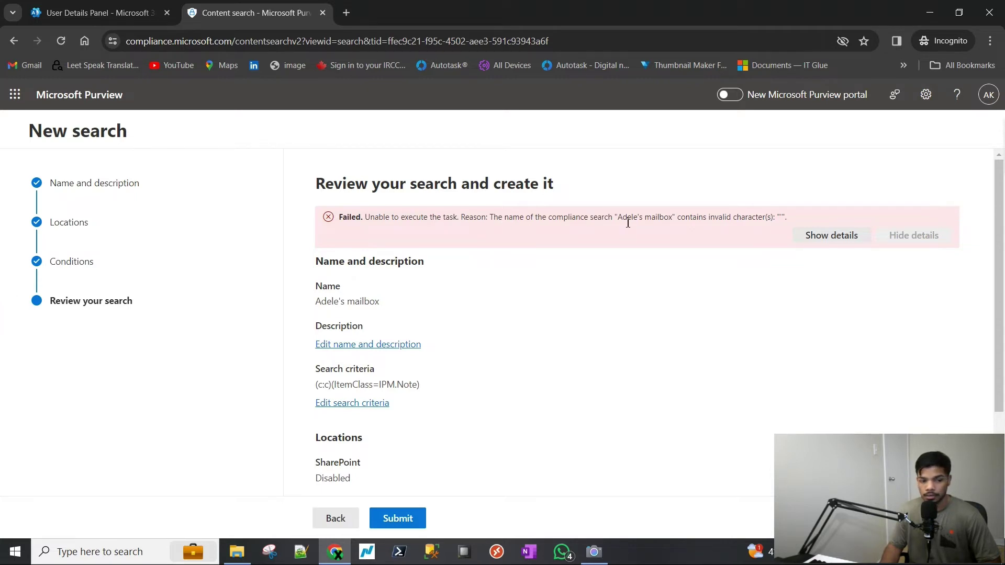
View the error details, step back to Name and description, and delete the apostrophe and trailing s.
left_click(826, 238)
scroll(559, 410, "down", 3)
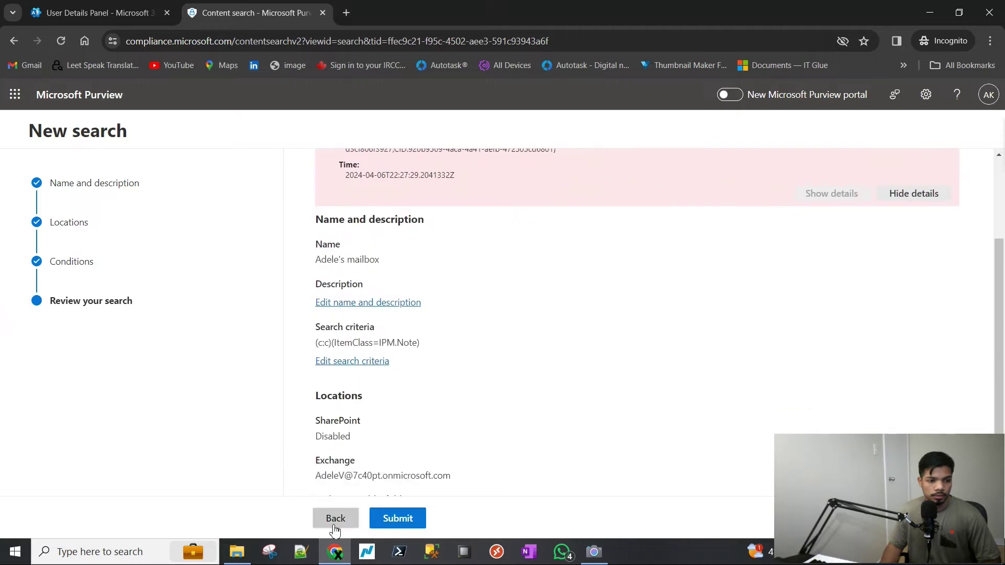
left_click(333, 524)
left_click(334, 519)
left_click(334, 519)
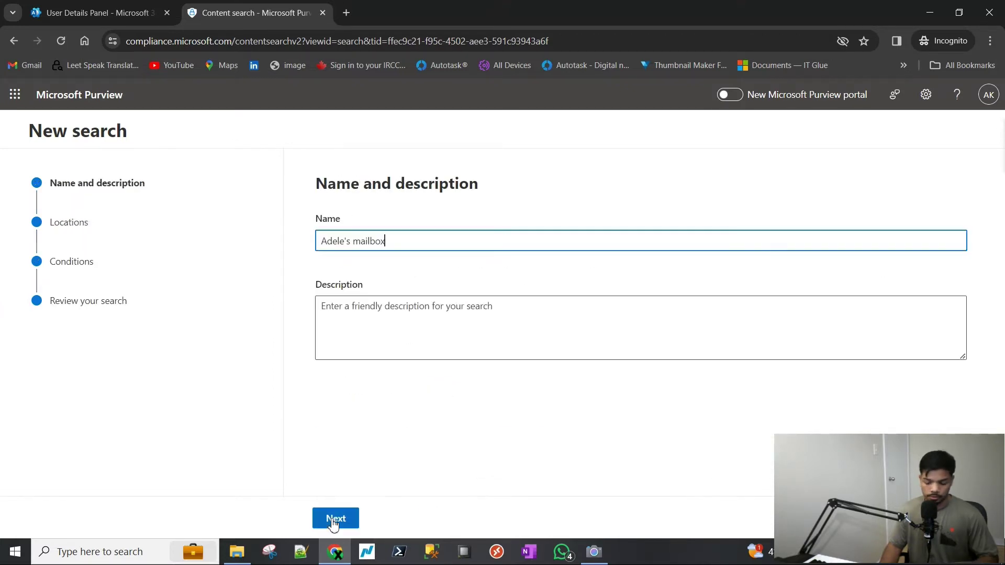
left_click(354, 250)
key("BackSpace")
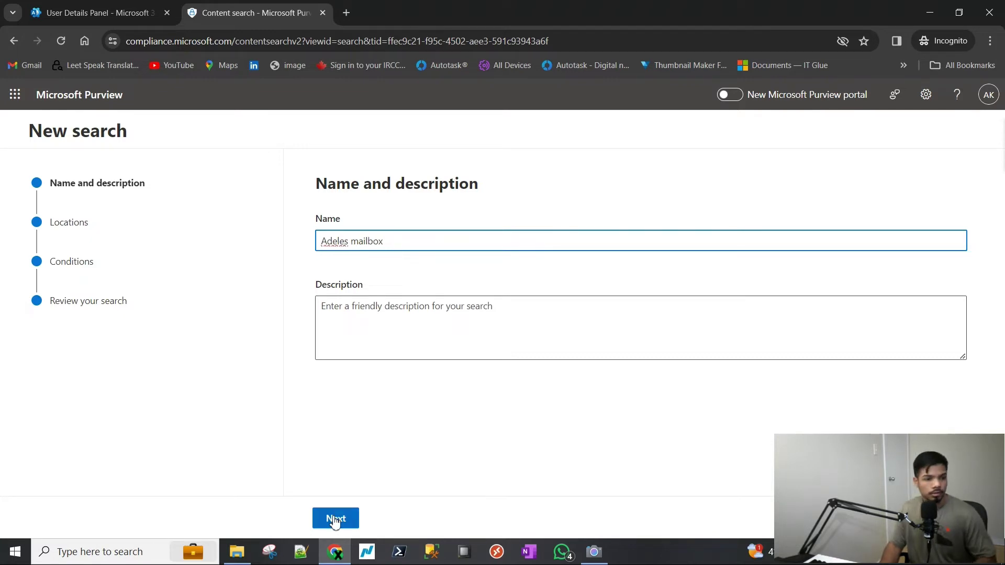
key("Delete")
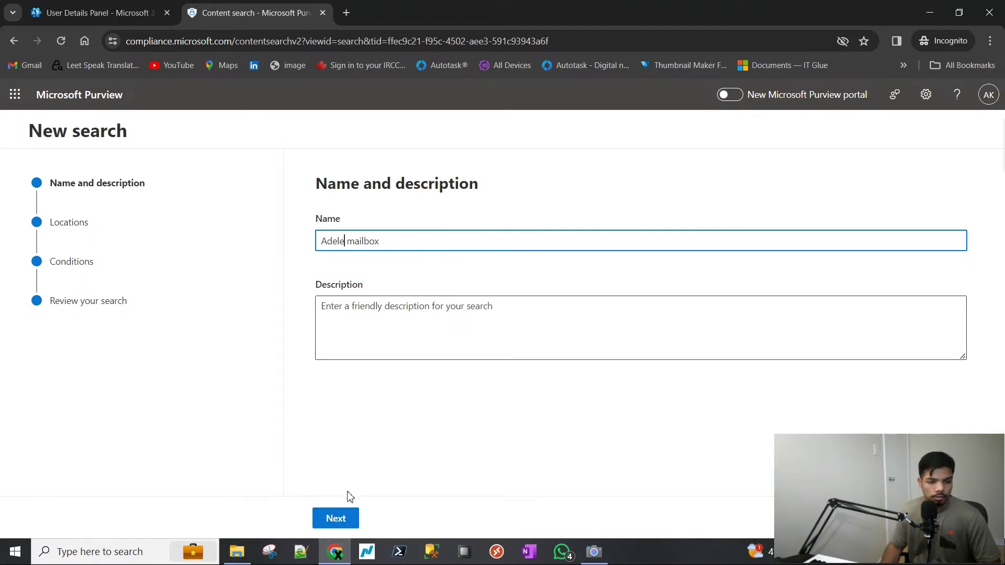
Advance through Locations and Conditions to Review and resubmit the renamed search.
left_click(335, 522)
left_click(407, 522)
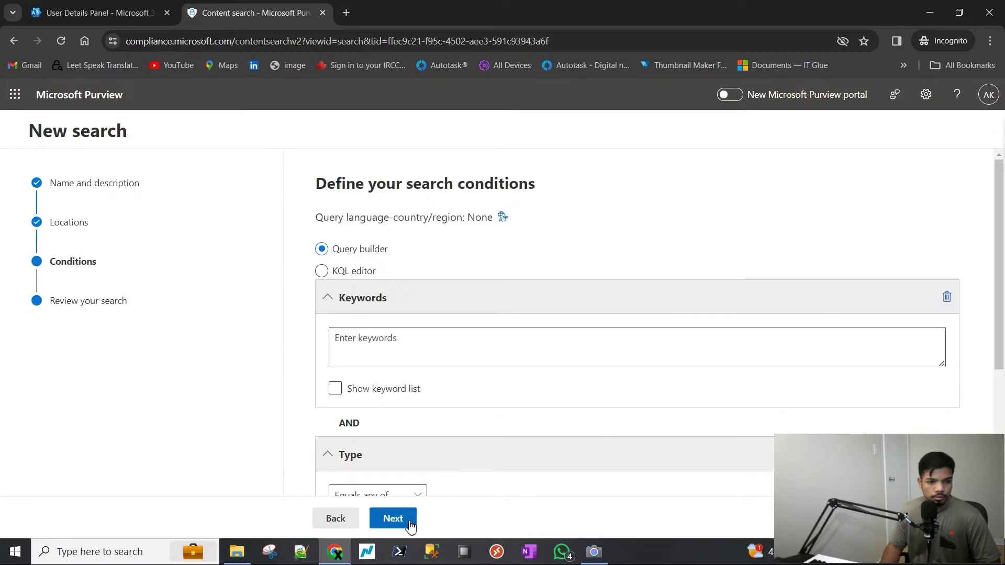
left_click(410, 521)
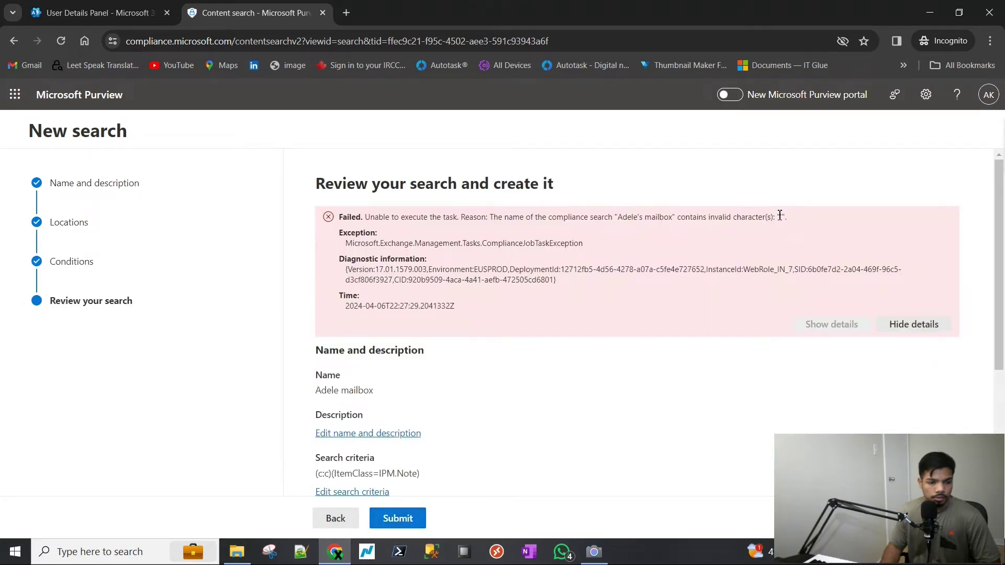
scroll(519, 394, "down", 2)
left_click(407, 519)
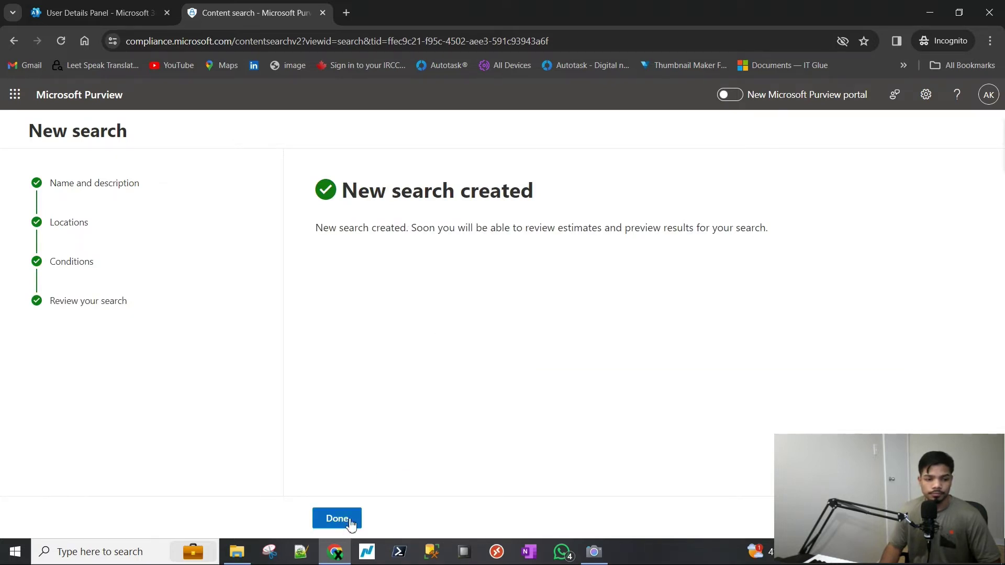
Close the wizard, refresh the Content search list three times until the mailbox search shows Completed.
left_click(350, 524)
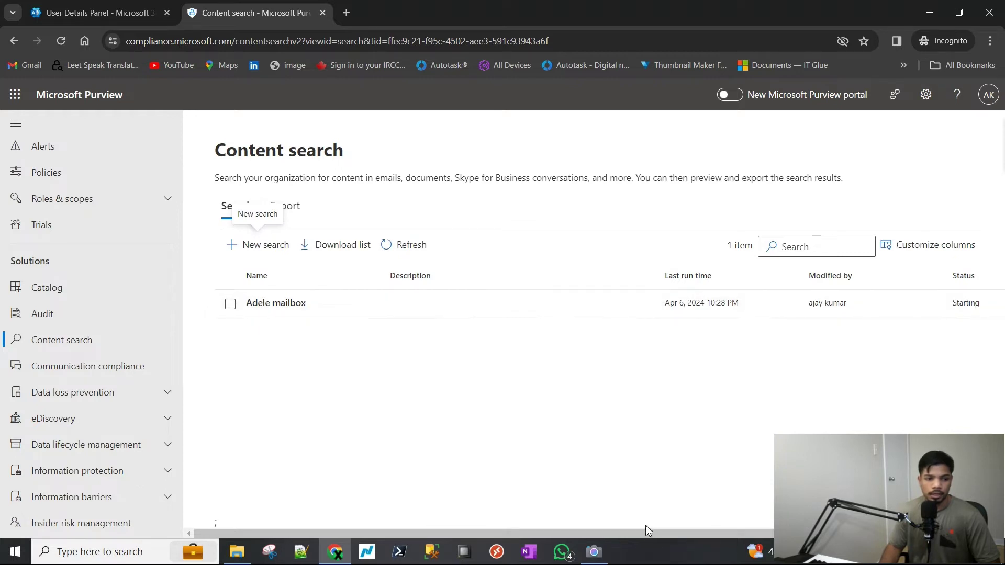
scroll(644, 532, "right", 2)
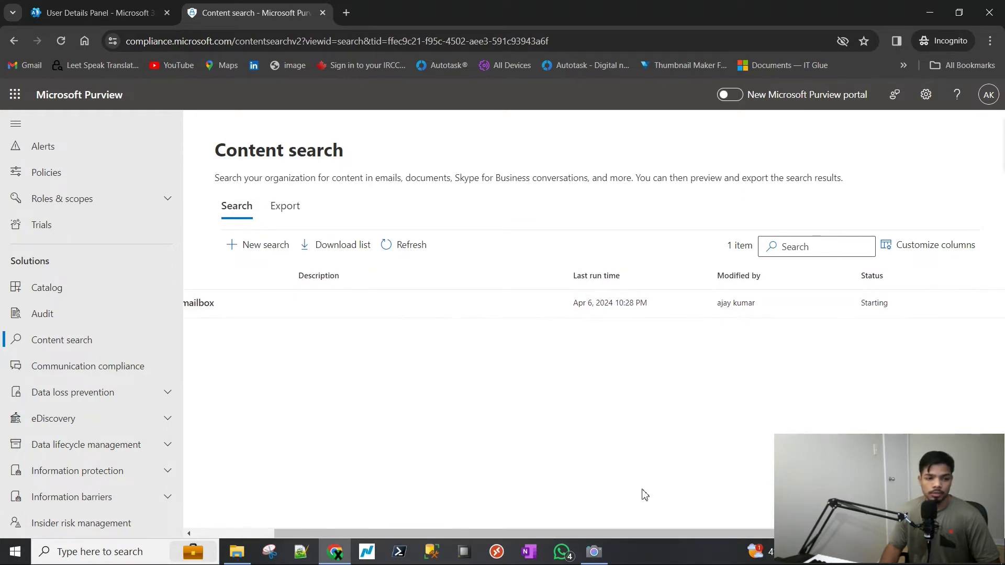
left_click_drag(665, 533, 452, 517)
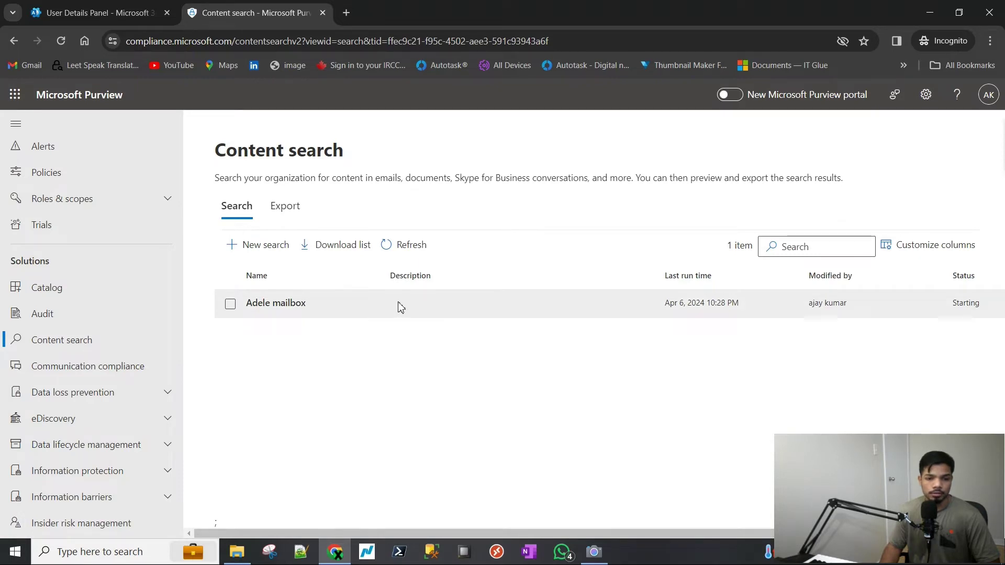
left_click(396, 248)
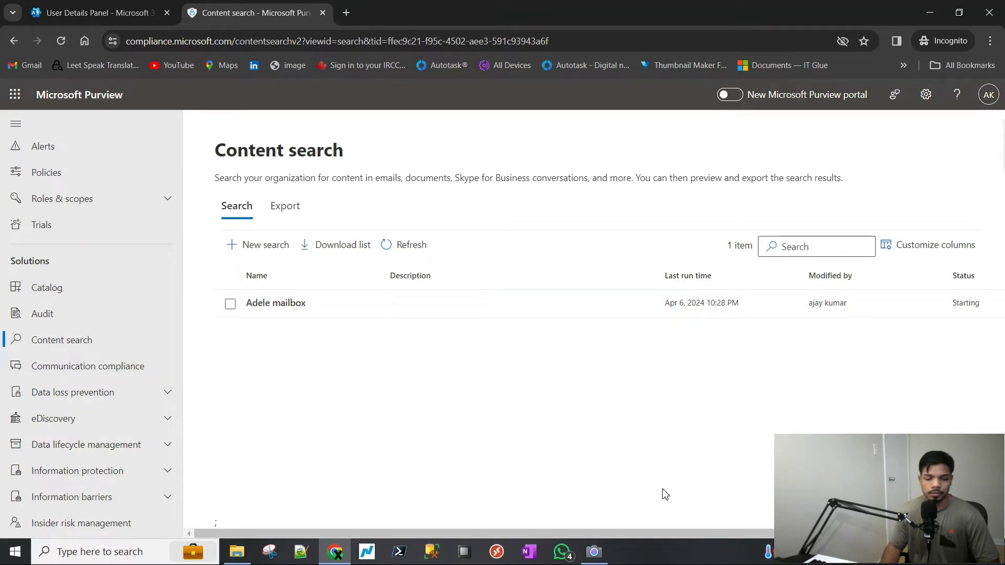
mouse_move(658, 533)
left_mouse_down()
mouse_move(704, 535)
mouse_move(623, 523)
left_mouse_up()
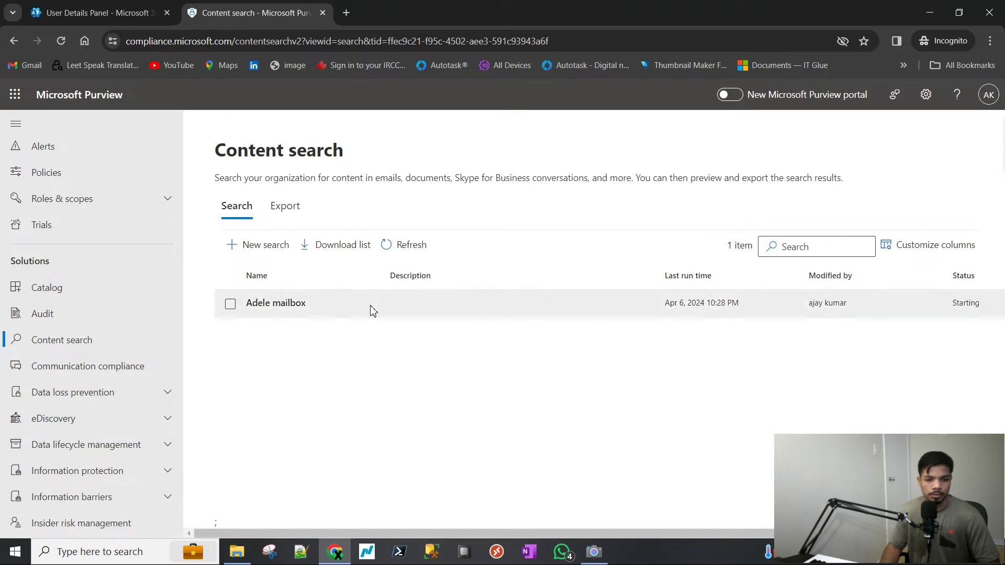
left_click(409, 247)
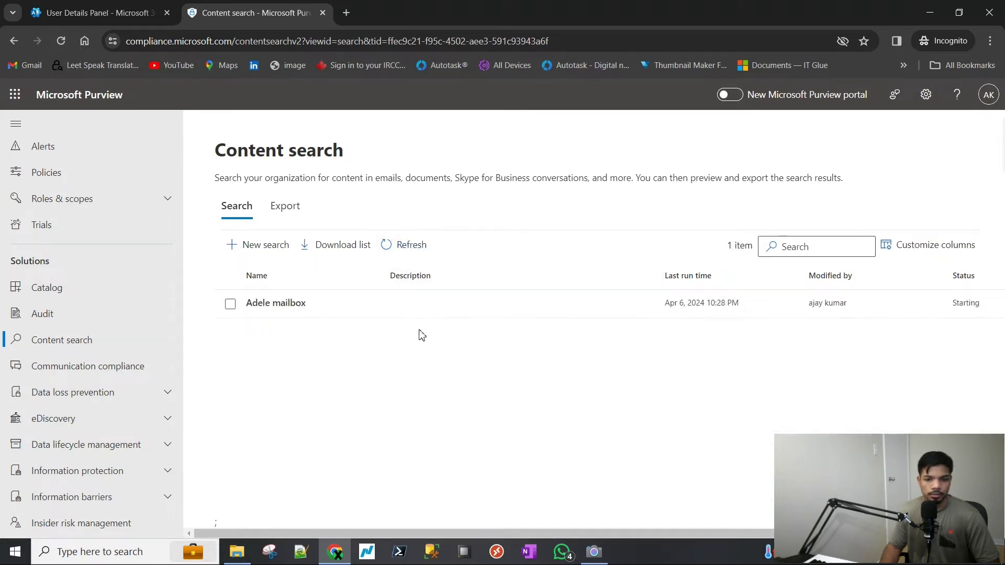
left_click(407, 245)
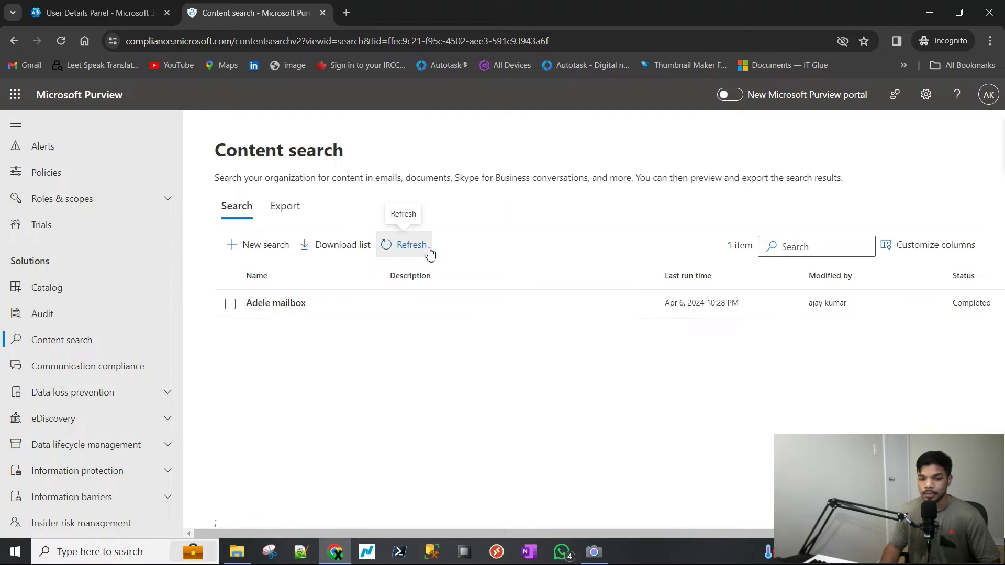
double_click(961, 310)
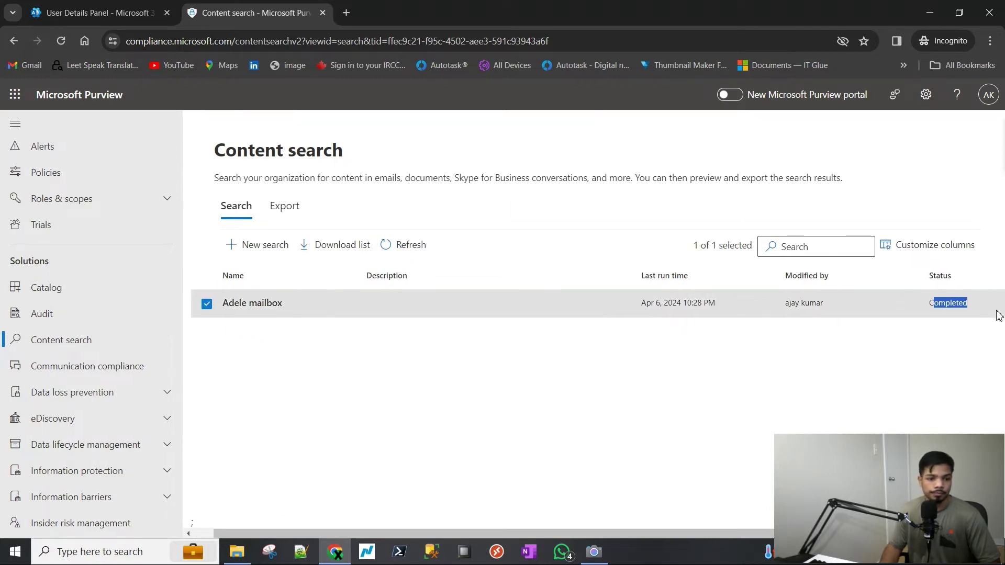
left_click(989, 128)
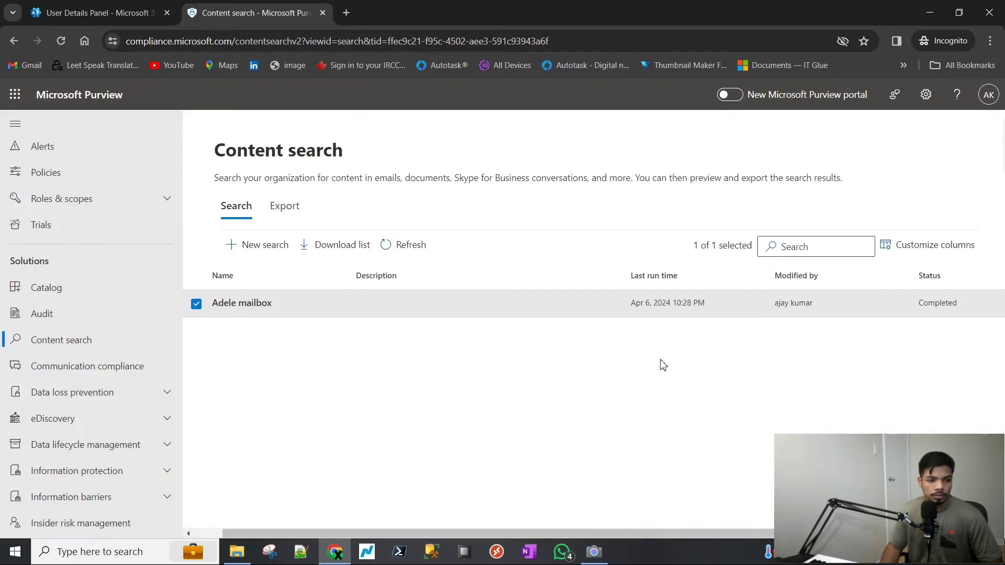
Open the mailbox search's details and point out its status: 8 items, 670.85 KB found.
left_click(283, 308)
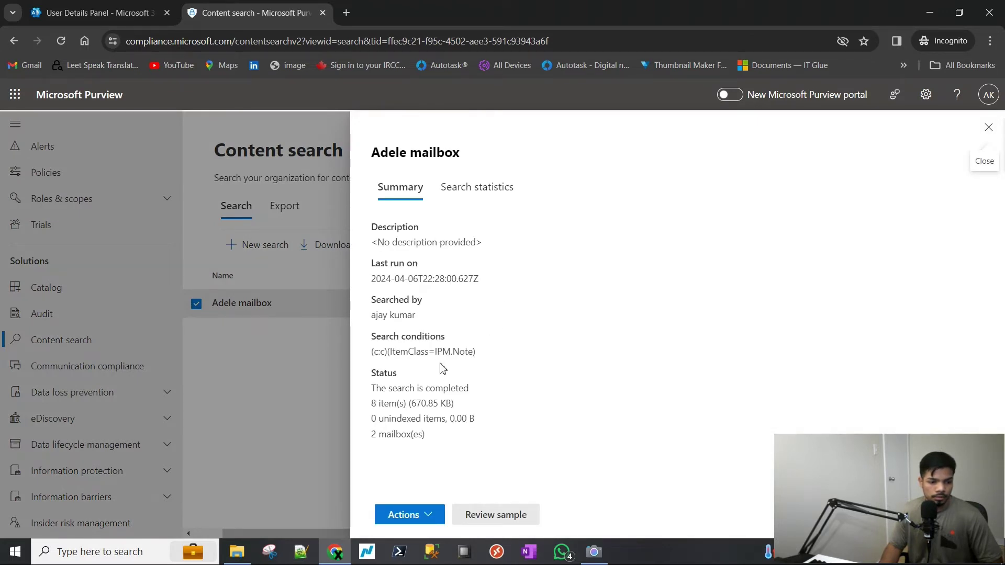
left_click_drag(374, 391, 460, 393)
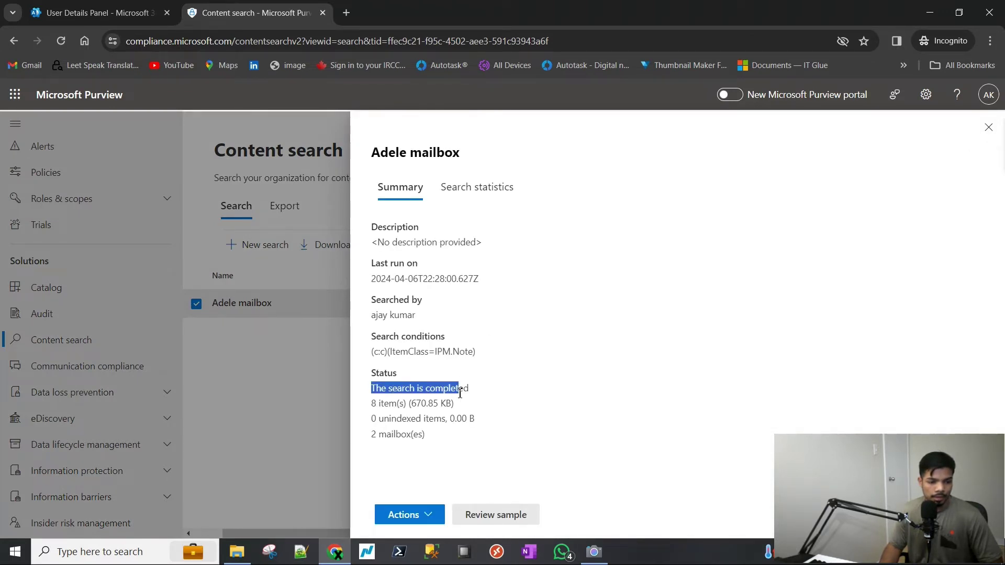
left_click(442, 415)
double_click(386, 404)
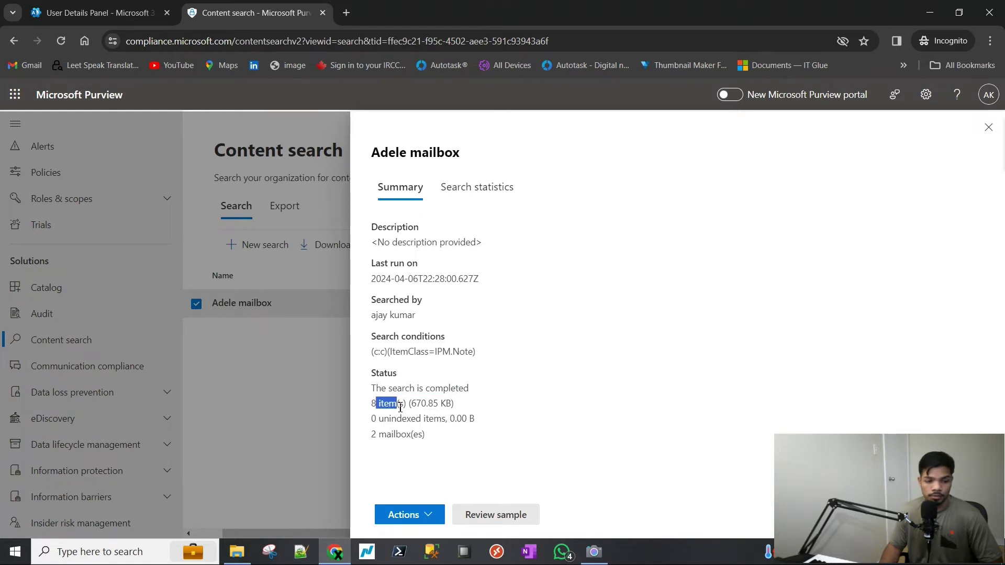
double_click(421, 404)
left_click(418, 410)
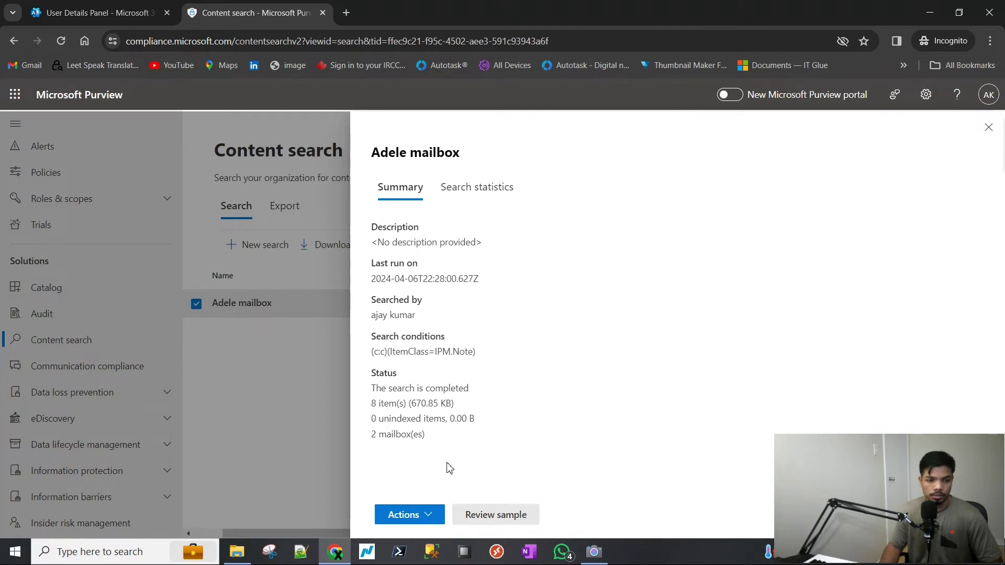
Preview sample results and search statistics, then return to Summary and open the Actions list.
left_click(495, 514)
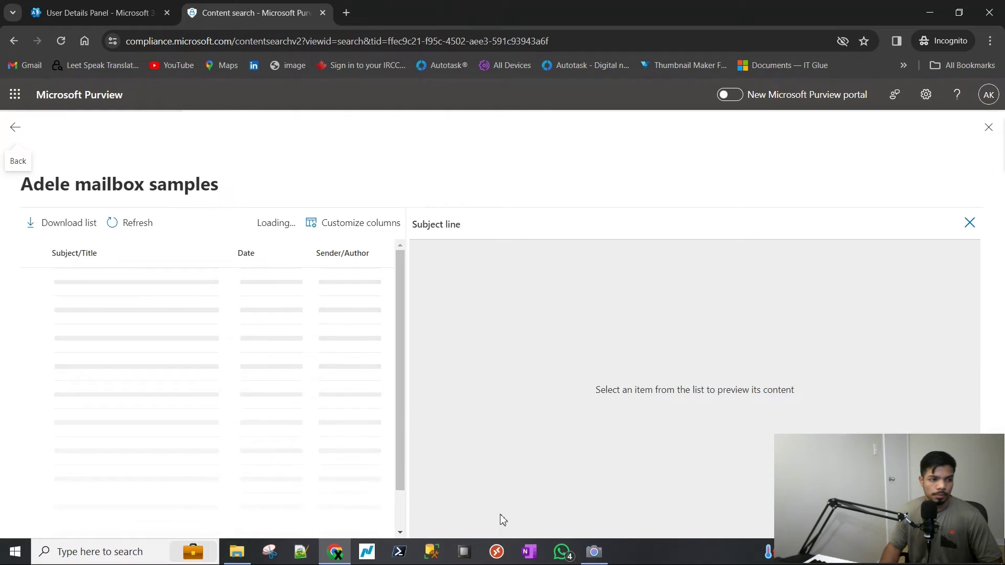
left_click(12, 128)
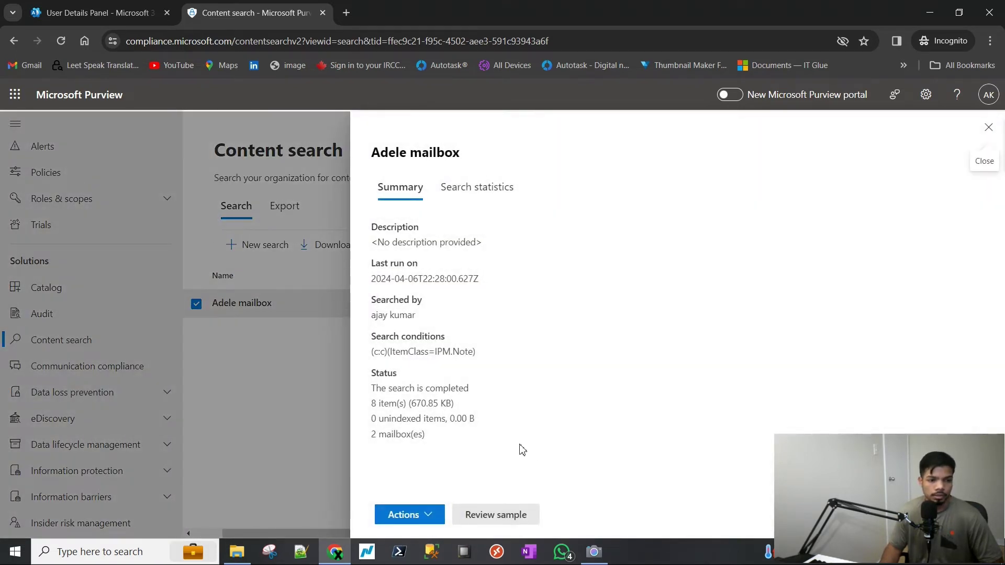
left_click(457, 203)
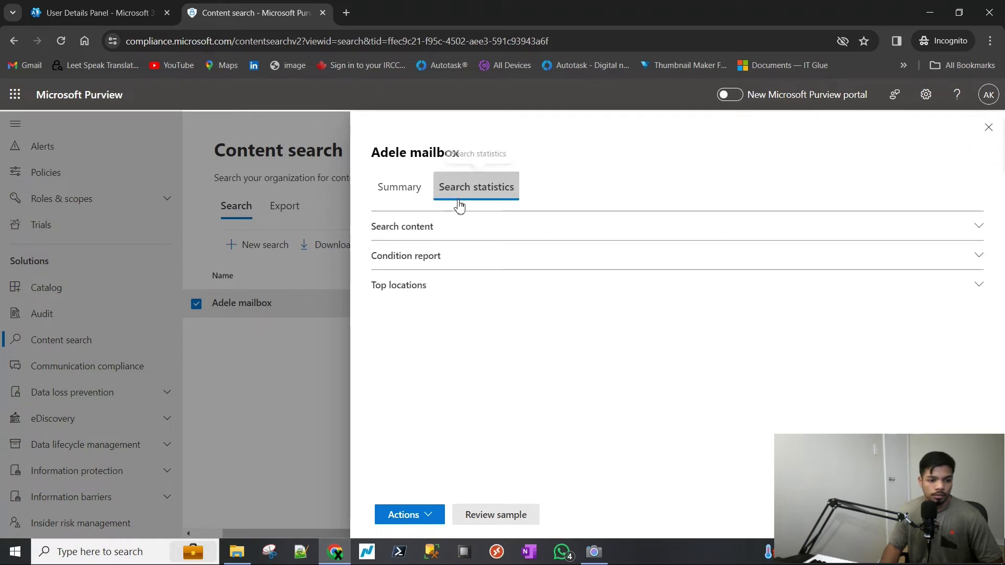
left_click(397, 183)
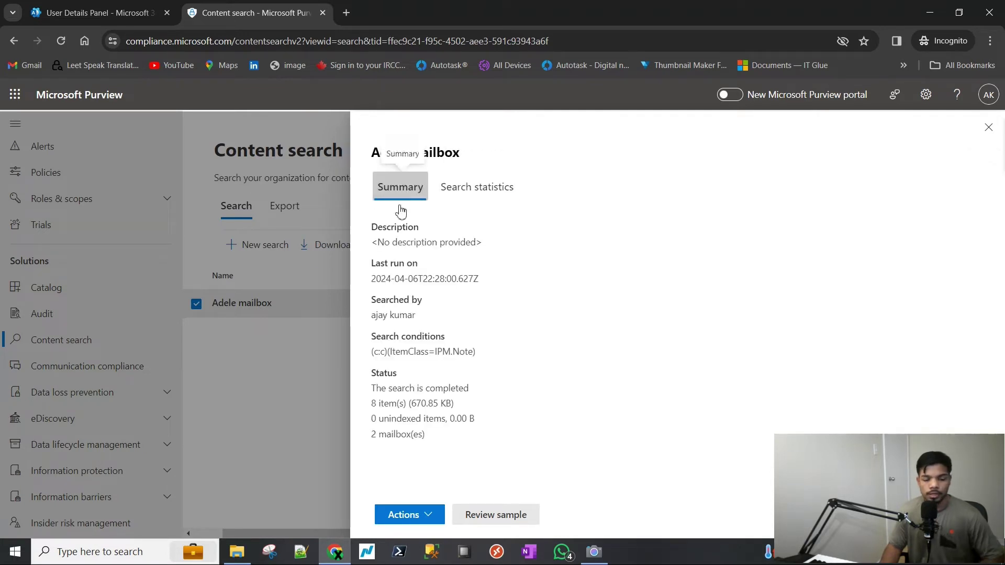
left_click(427, 512)
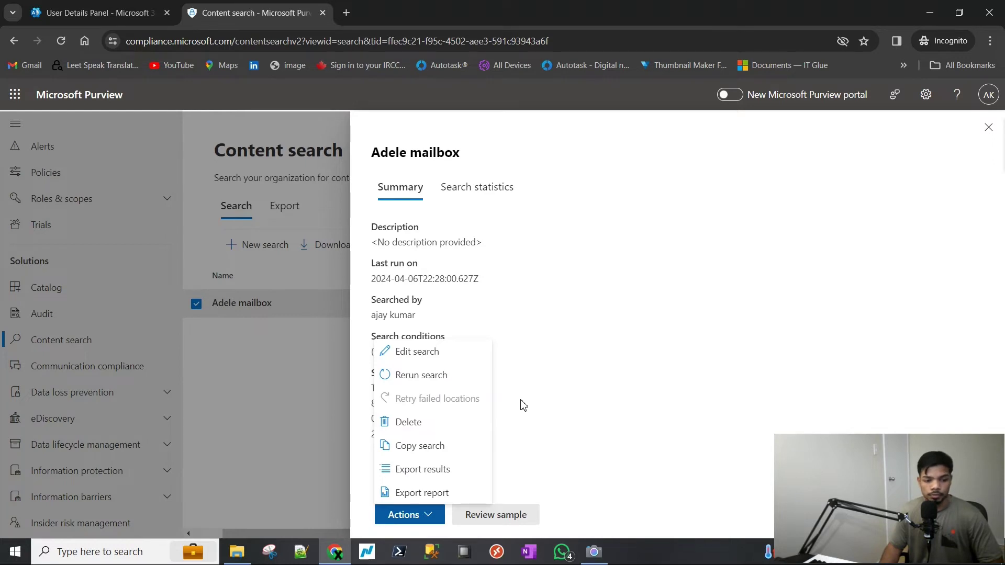
left_click(533, 408)
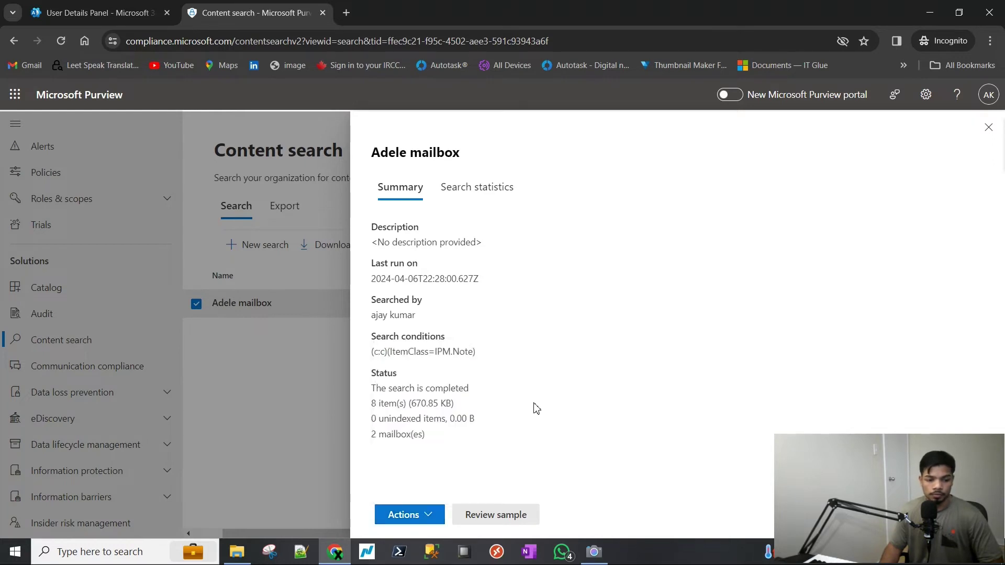
left_click(425, 515)
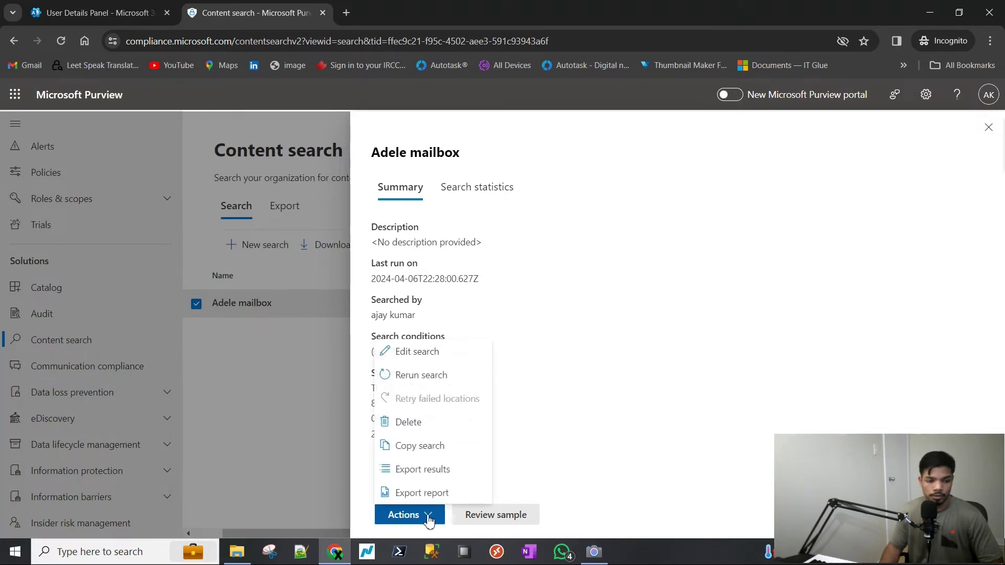
Open Export results for the Adele mailbox search and review the Export Exchange content options.
left_click(435, 474)
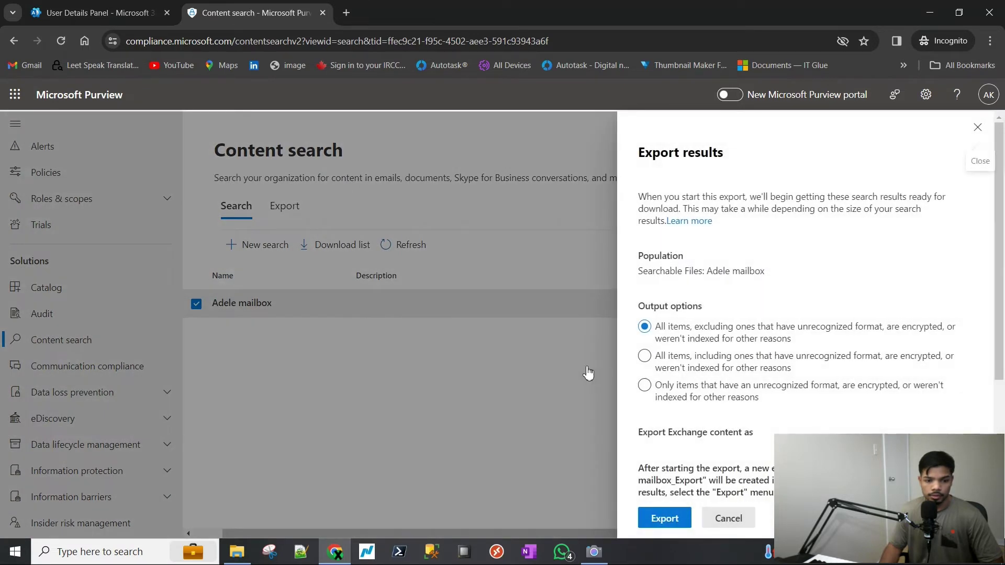
scroll(698, 365, "down", 1)
scroll(653, 337, "up", 1)
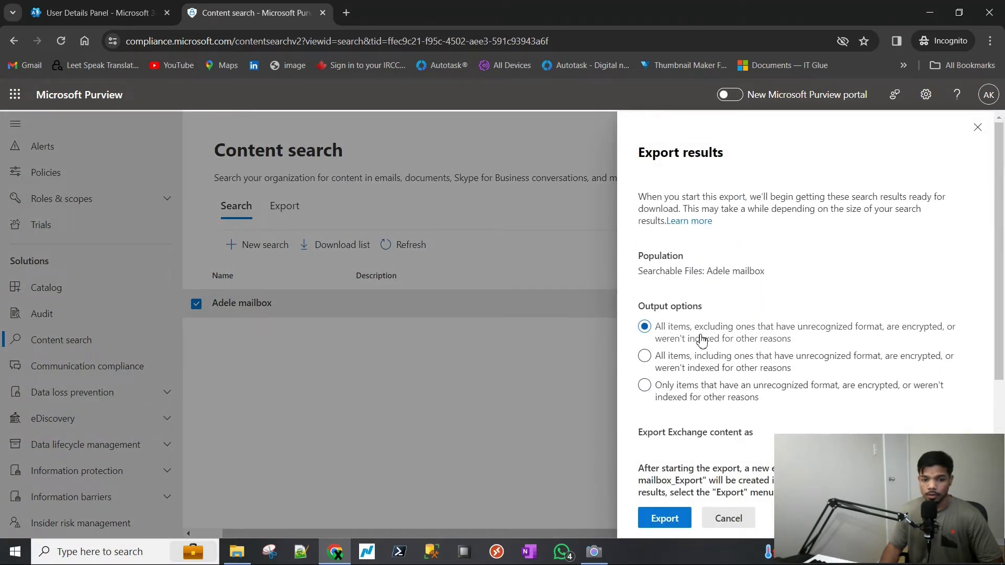
scroll(701, 339, "down", 1)
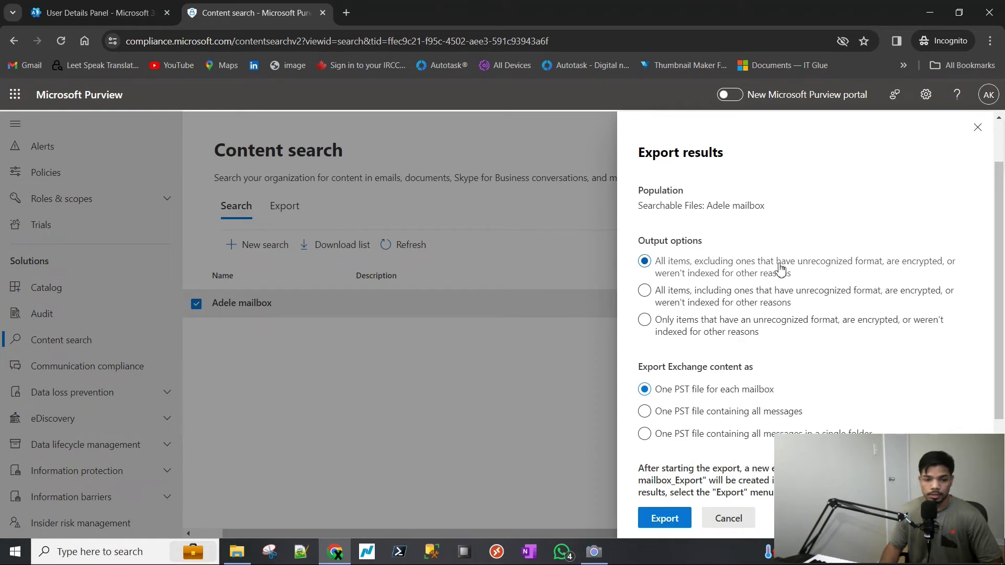
scroll(884, 251, "down", 1)
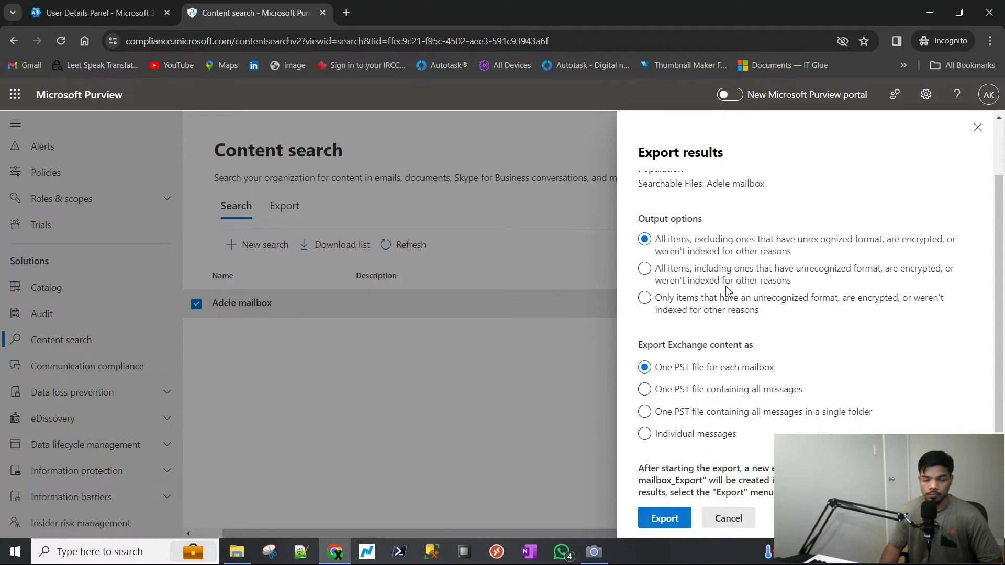
scroll(690, 282, "down", 1)
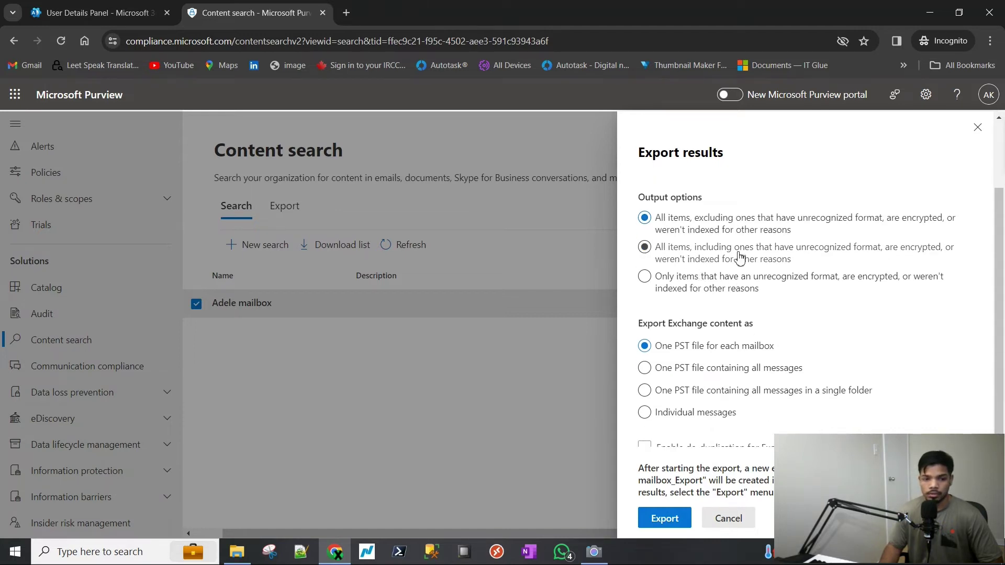
scroll(735, 282, "down", 5)
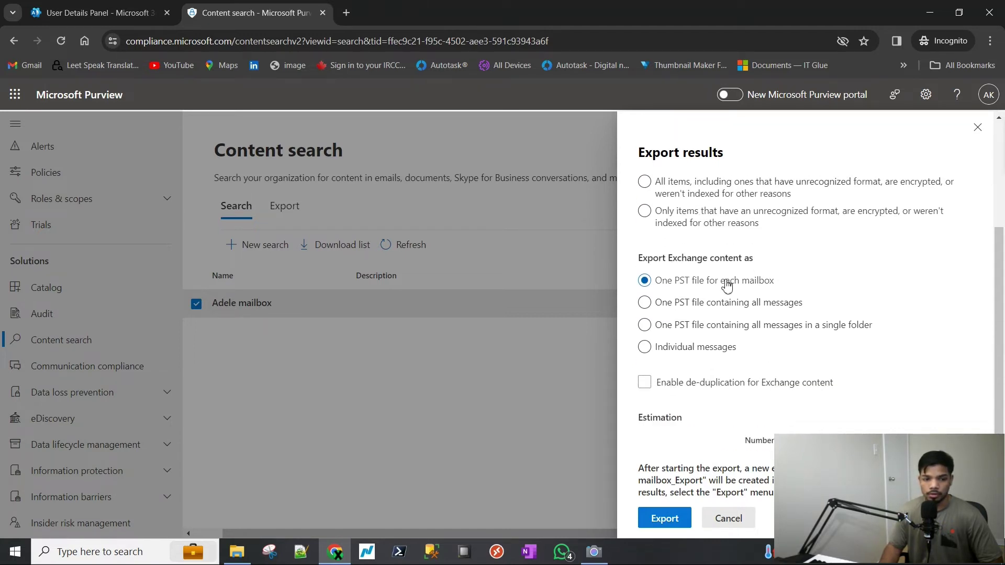
left_click_drag(638, 216, 779, 218)
left_click(779, 217)
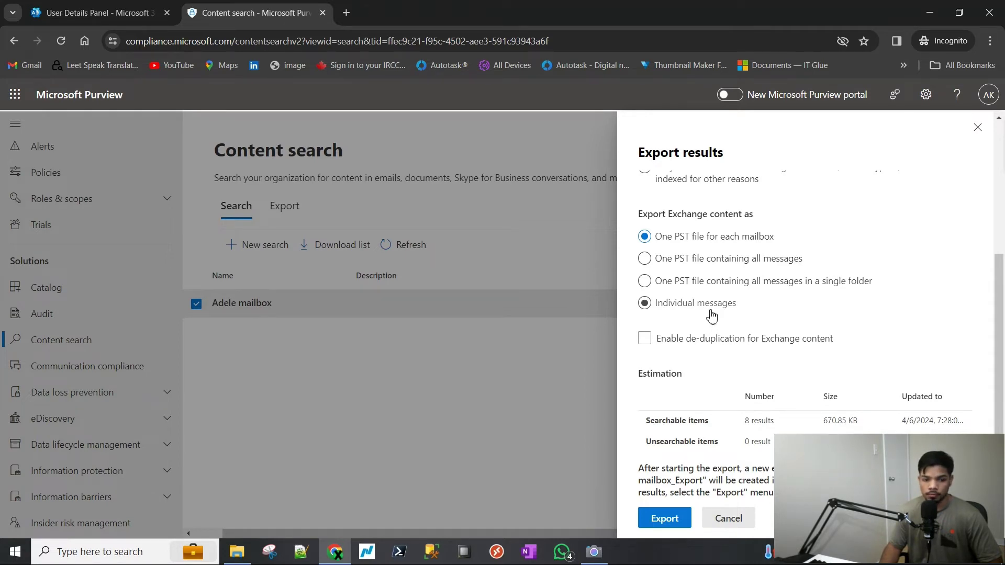
Choose one PST file with all messages, including unrecognized and unindexed items.
left_click(731, 338)
scroll(734, 321, "up", 2)
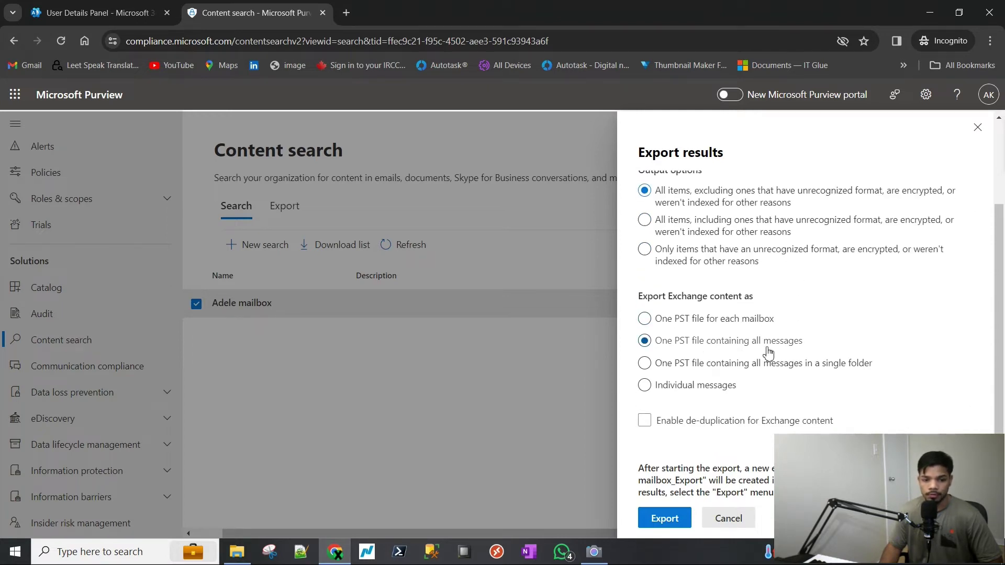
scroll(768, 354, "up", 3)
left_click(698, 335)
left_click(694, 338)
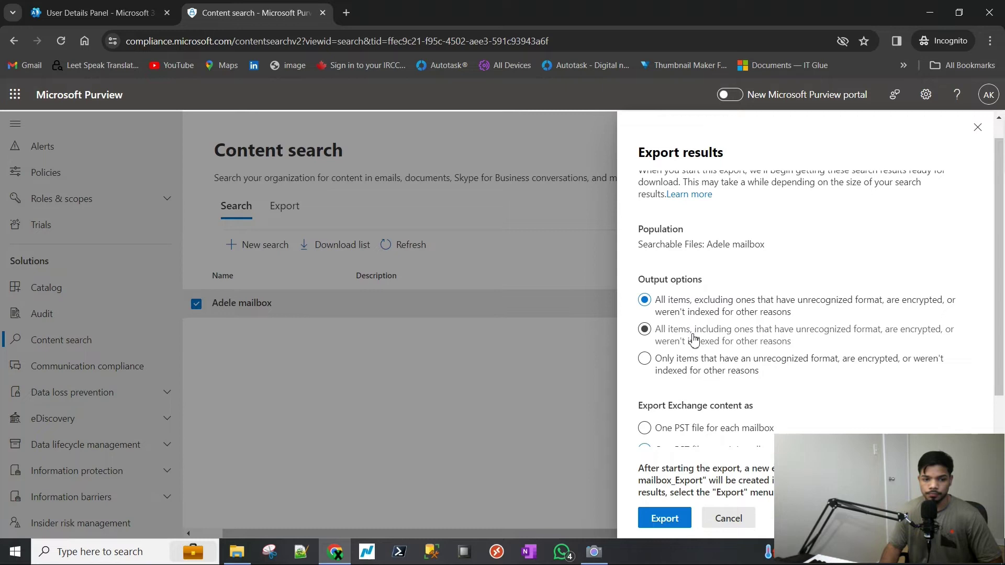
scroll(733, 346, "down", 2)
scroll(664, 293, "up", 2)
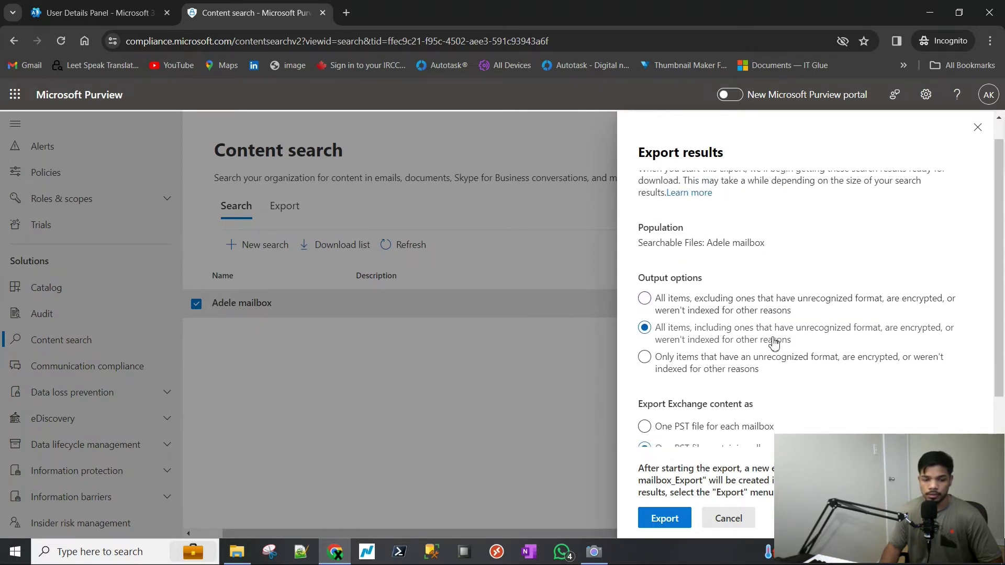
scroll(674, 335, "down", 2)
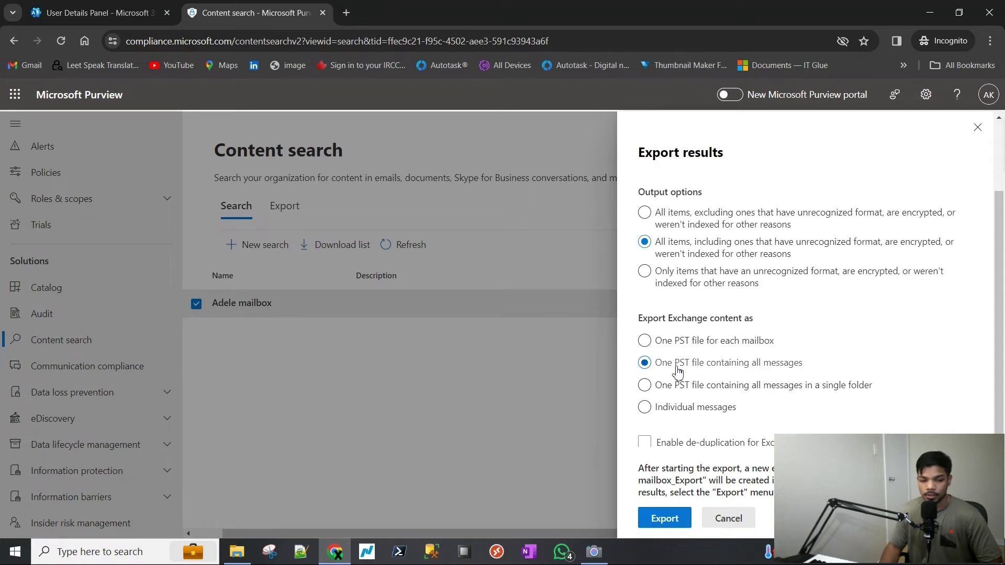
scroll(778, 371, "down", 3)
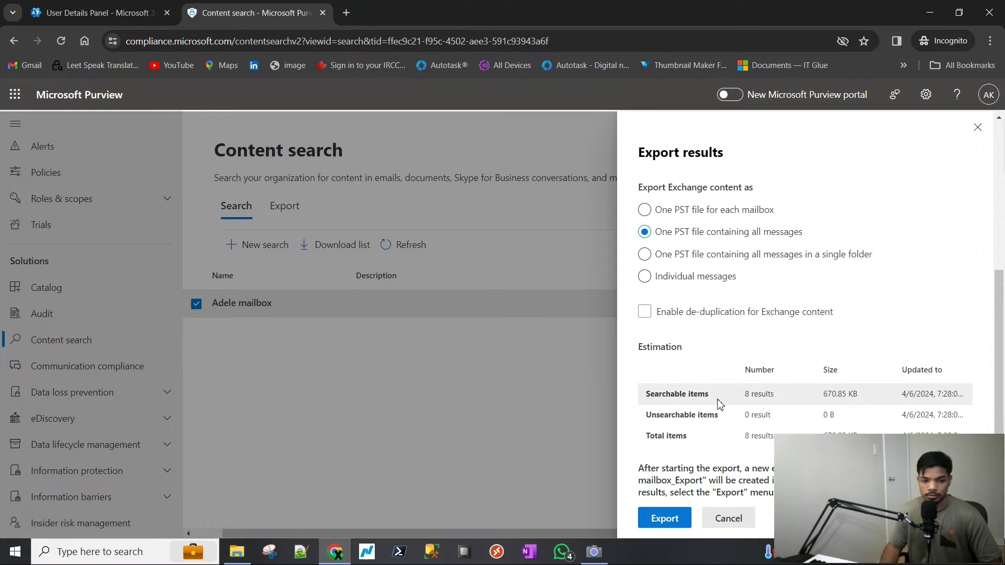
Check the searchable and unsearchable item counts (8 results total) and start the export.
left_click_drag(691, 396, 696, 377)
left_click_drag(724, 418, 673, 443)
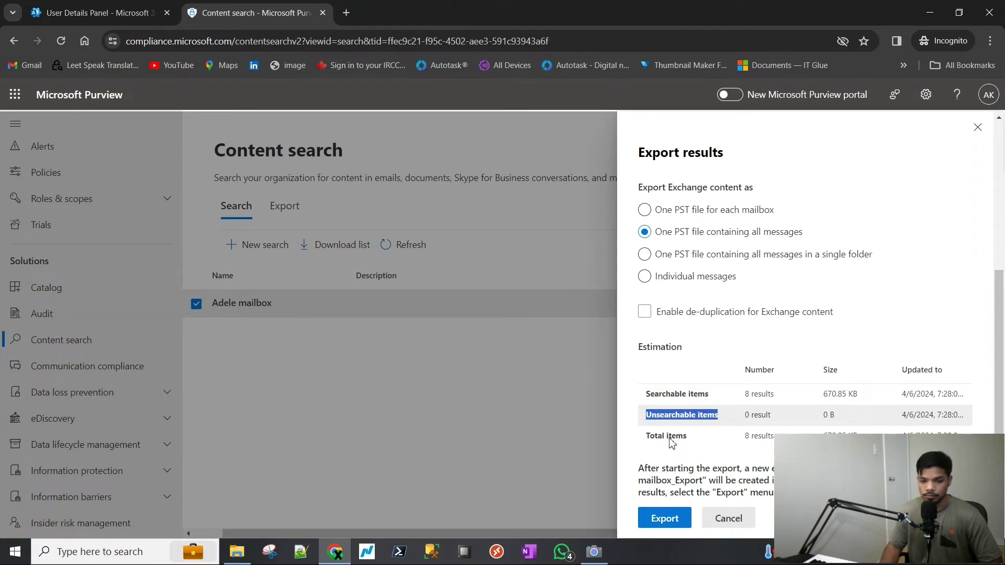
left_click(709, 451)
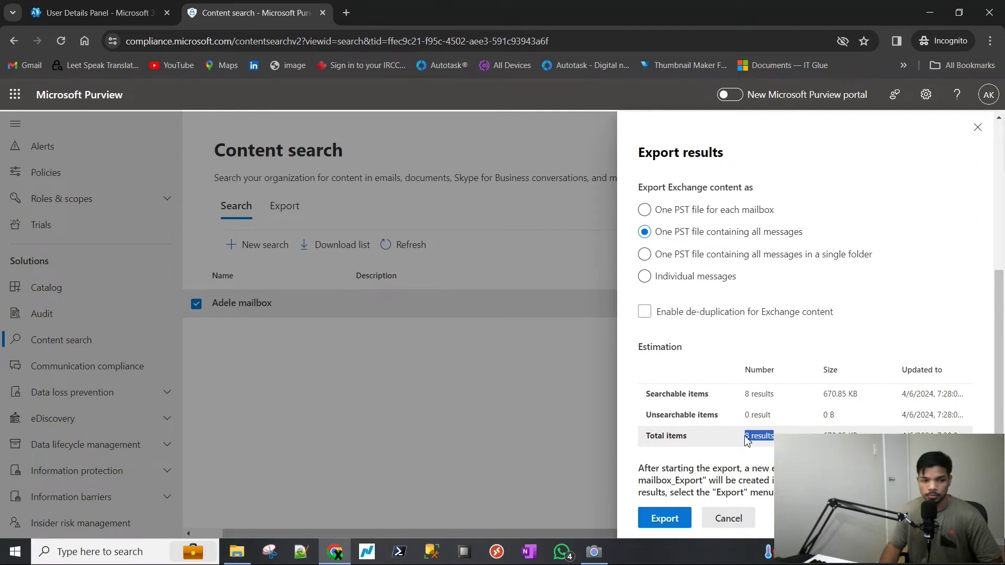
left_click(718, 471)
left_click(667, 518)
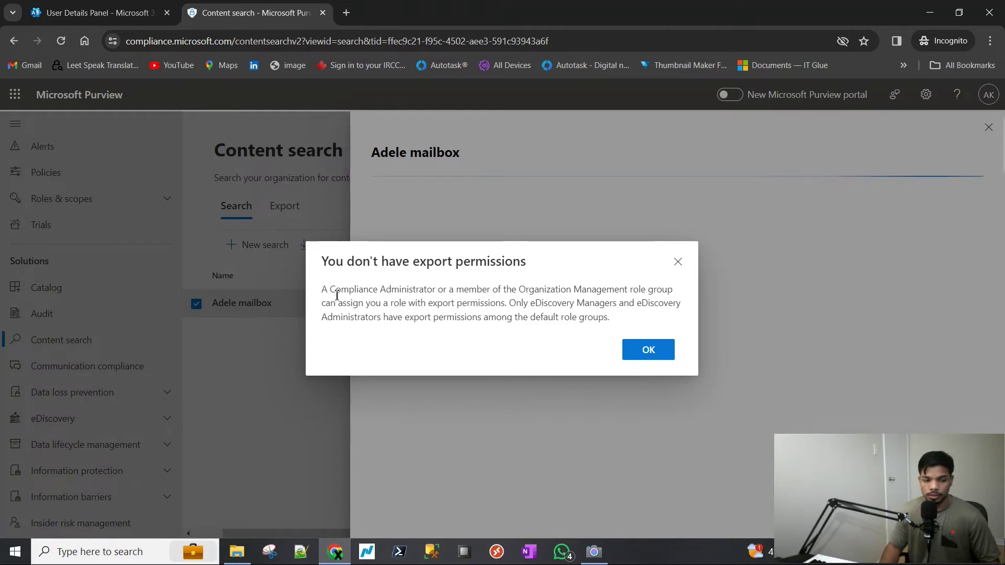
Note that Organization Management can grant export permissions, then dismiss the missing-permissions error.
left_click_drag(327, 290, 561, 291)
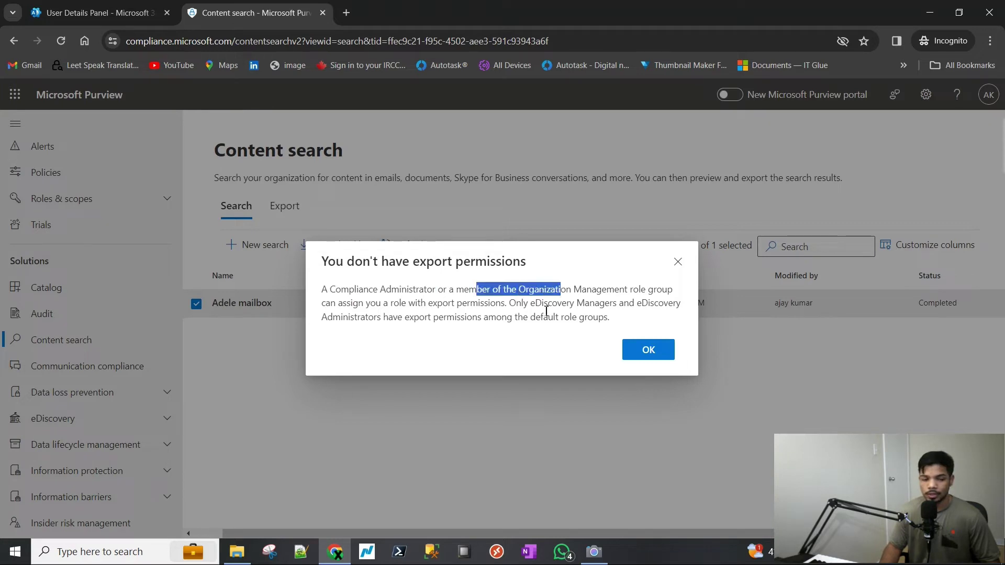
left_click(547, 314)
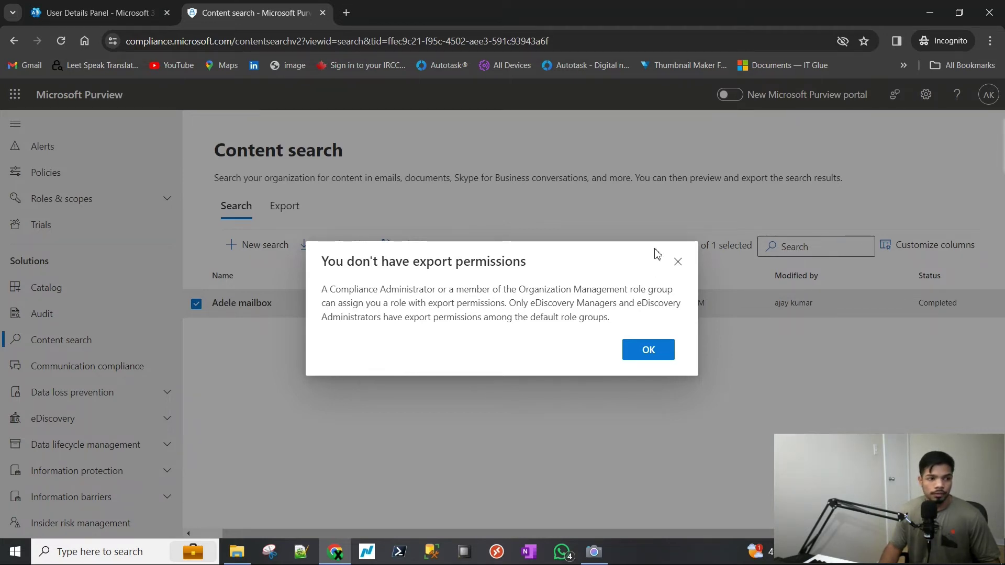
left_click(677, 262)
Close the user's mail details and check the signed-in admin's name and username in the account menu.
left_click(105, 14)
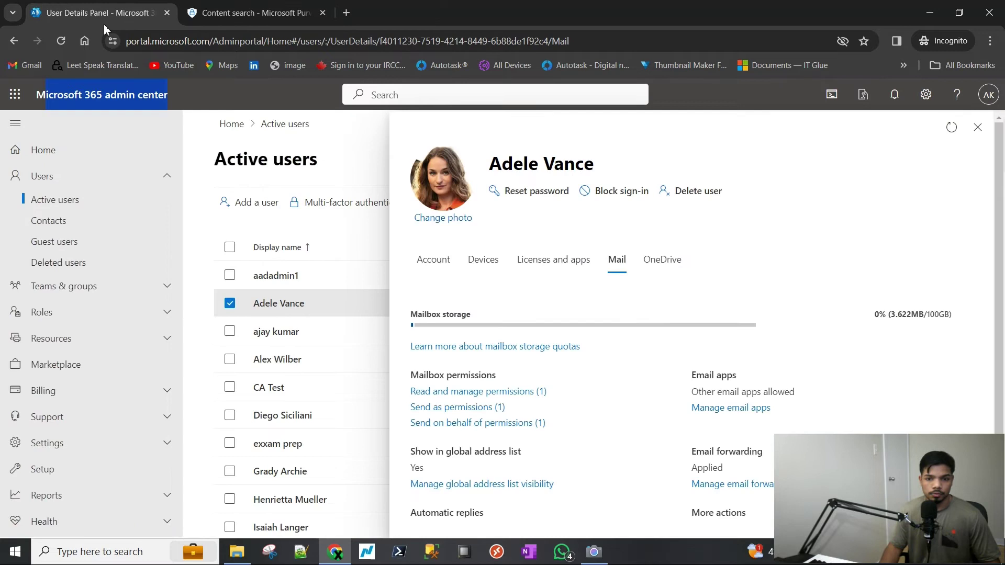
scroll(568, 377, "down", 1)
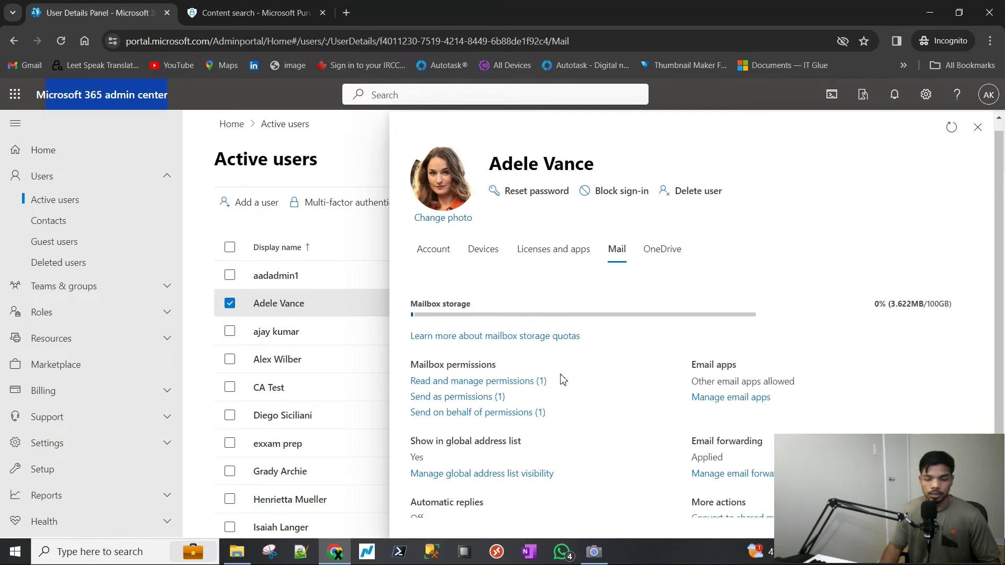
left_click(977, 127)
left_click(988, 95)
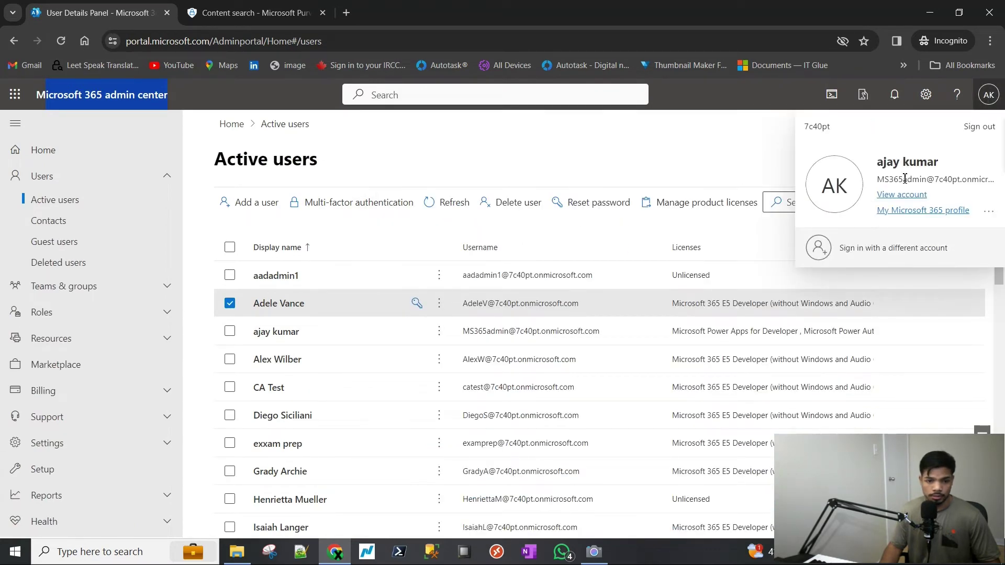
triple_click(907, 162)
double_click(898, 179)
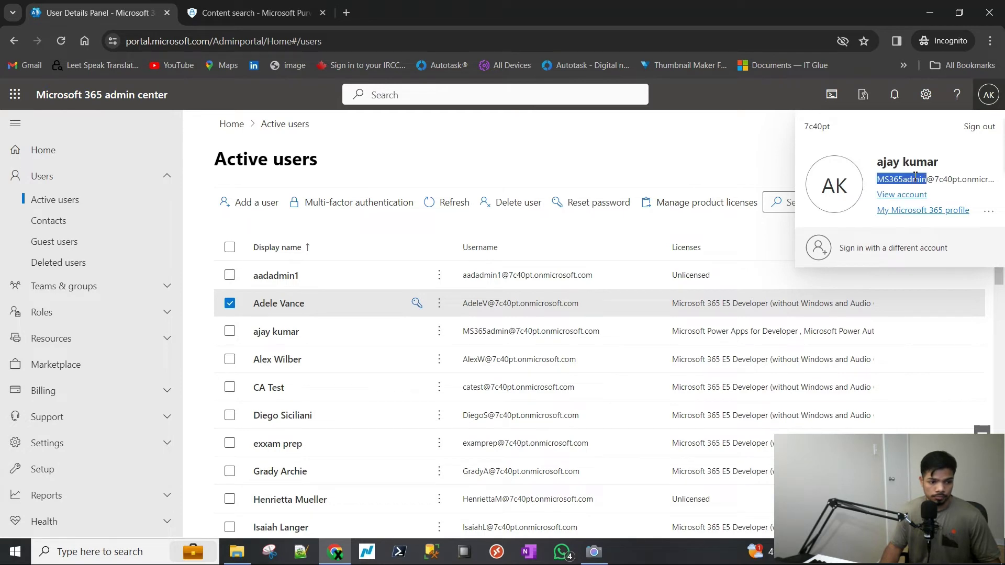
left_click(573, 241)
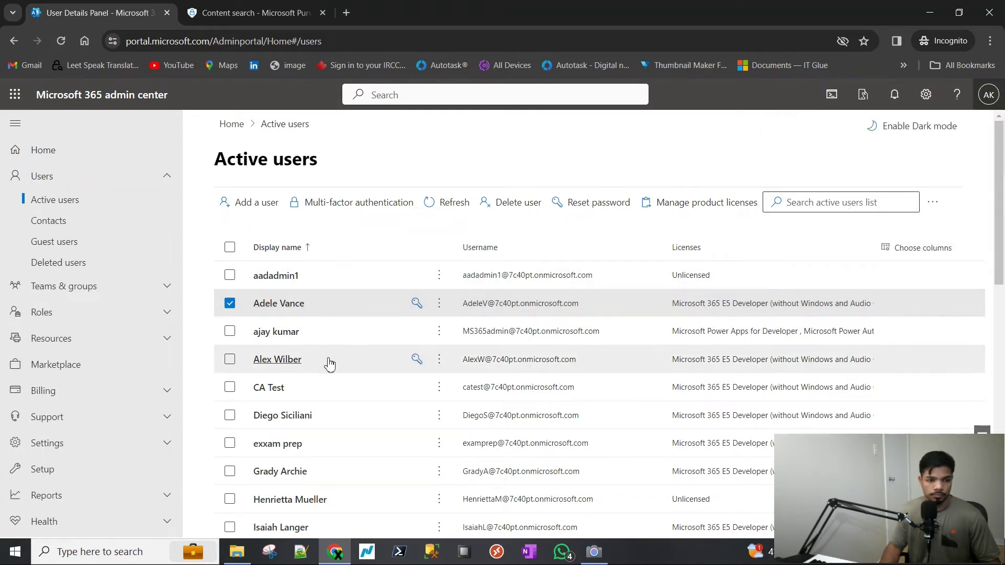
Open the admin user's details and confirm it holds the Global Administrator role.
left_click(330, 341)
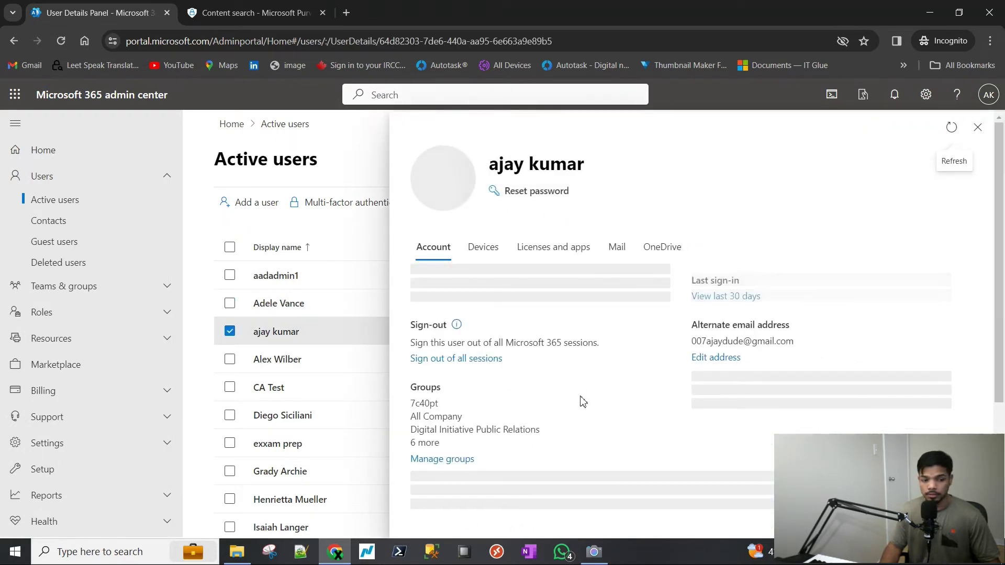
scroll(493, 432, "down", 2)
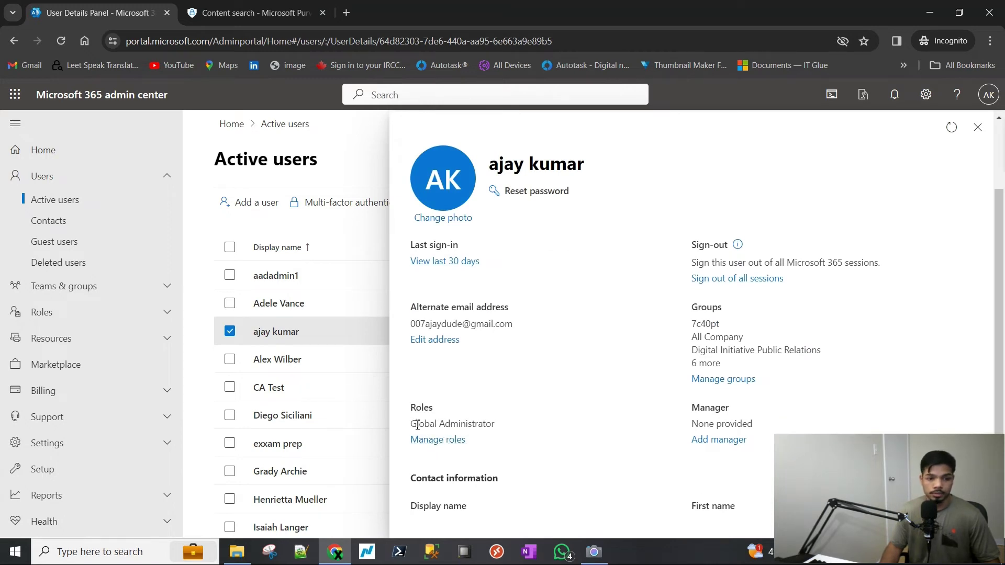
left_click_drag(457, 423, 488, 423)
left_click(251, 13)
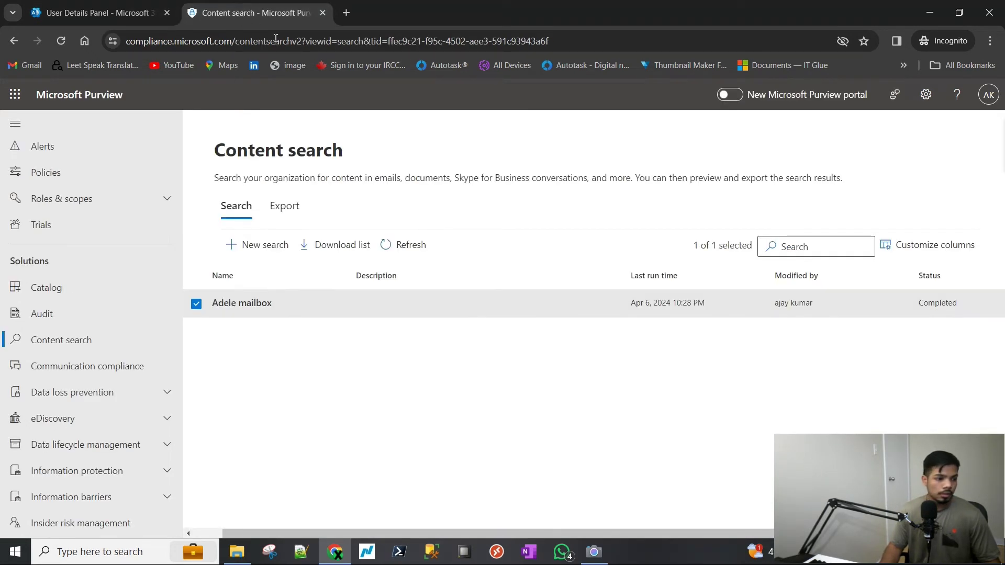
Go to Roles & scopes > Permissions and open the Microsoft Purview solutions role groups.
scroll(86, 366, "down", 2)
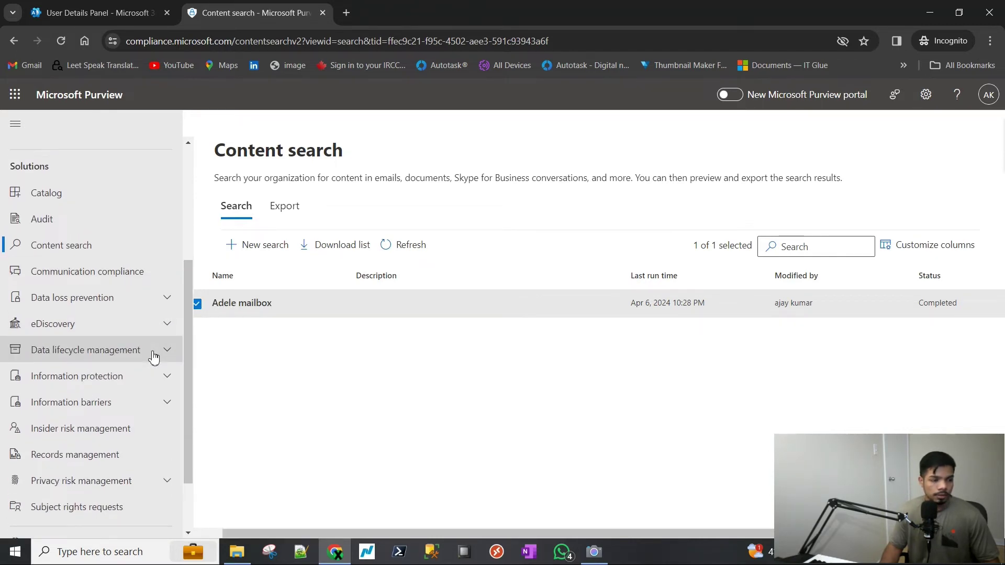
scroll(152, 353, "up", 2)
scroll(133, 348, "down", 2)
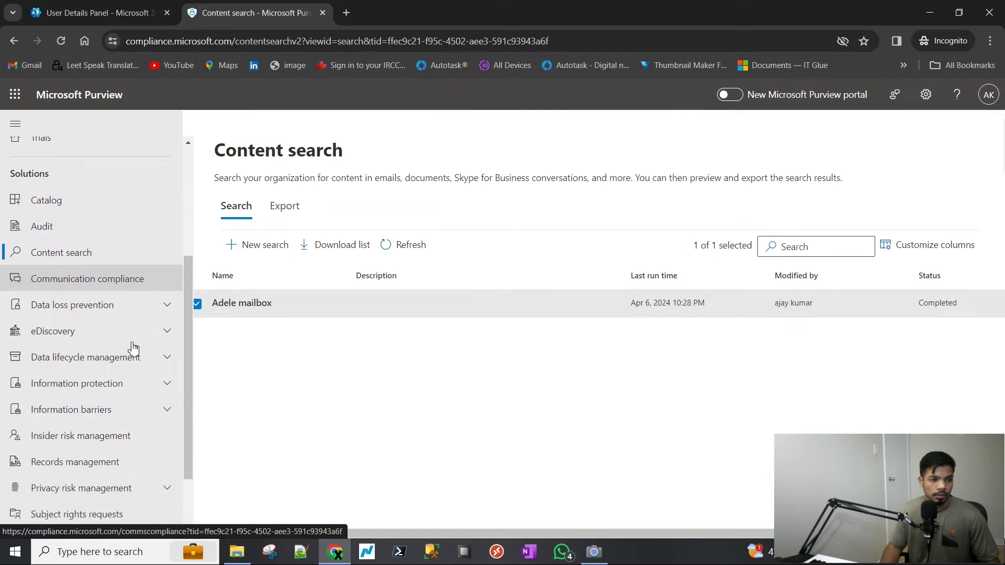
scroll(150, 354, "up", 4)
left_click(166, 272)
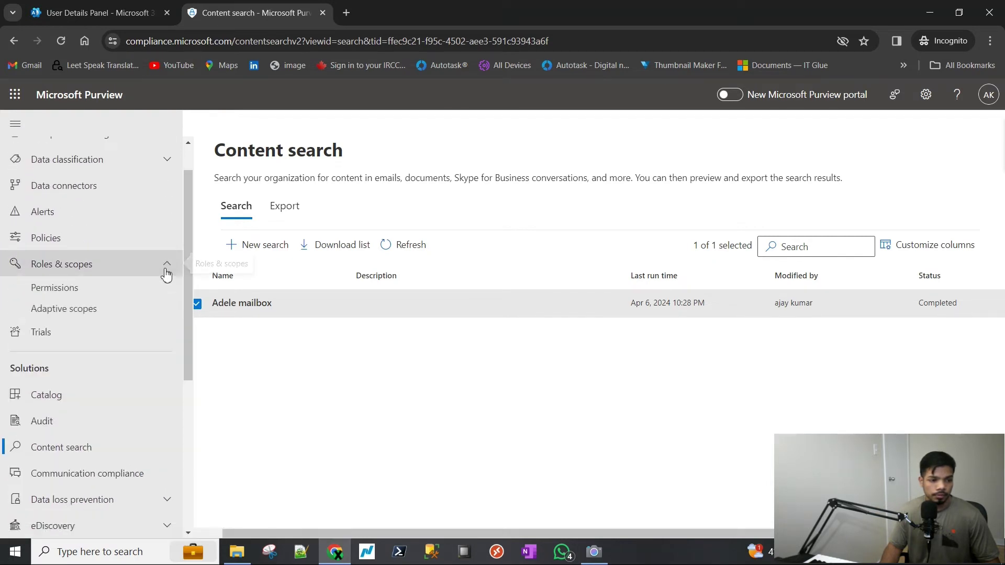
left_click(99, 289)
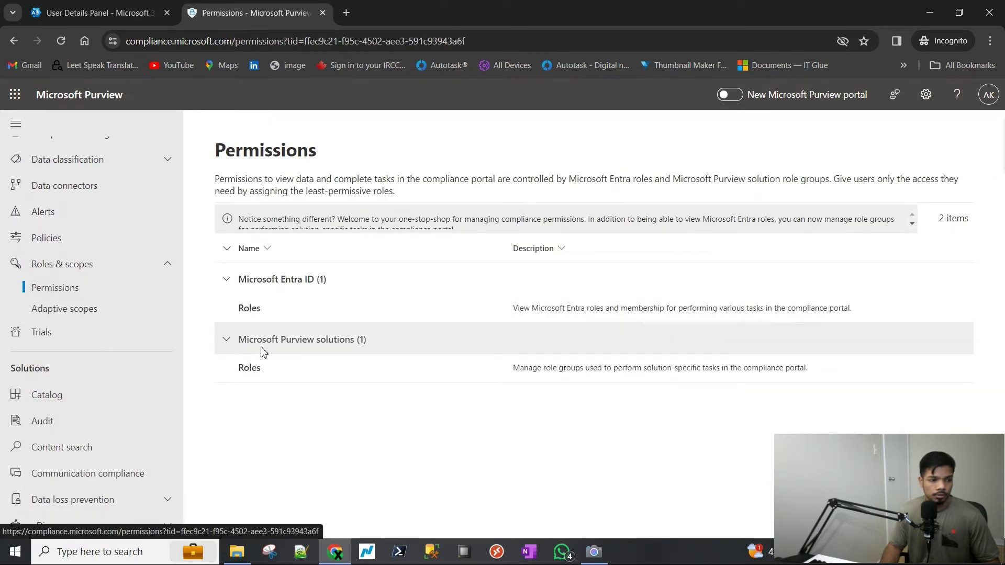
left_click(251, 367)
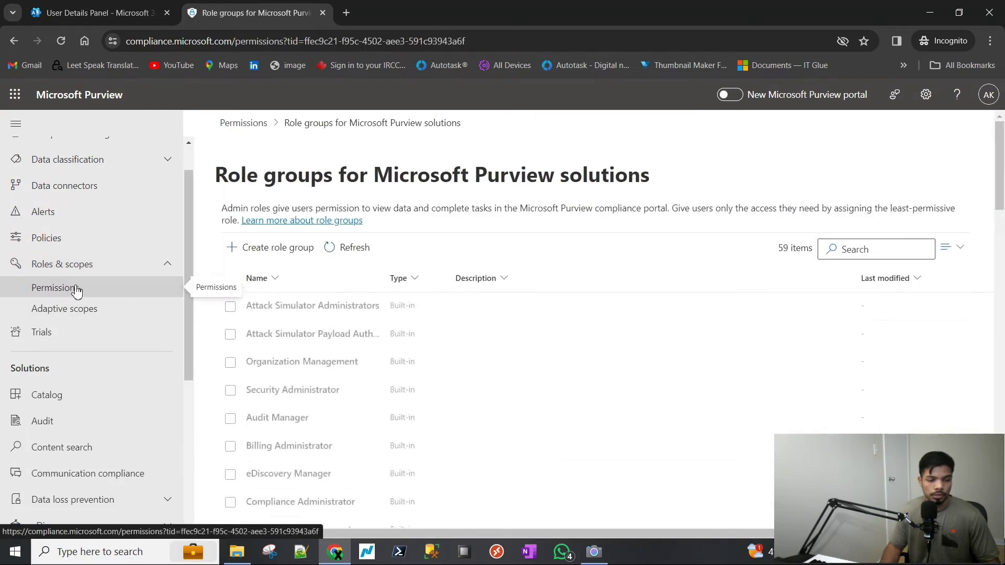
left_click(76, 289)
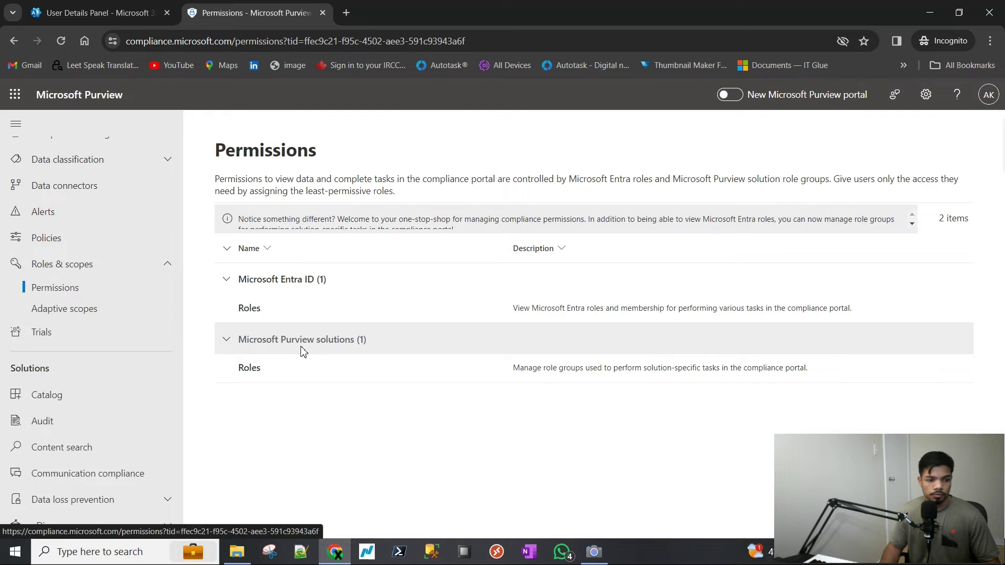
left_click(249, 368)
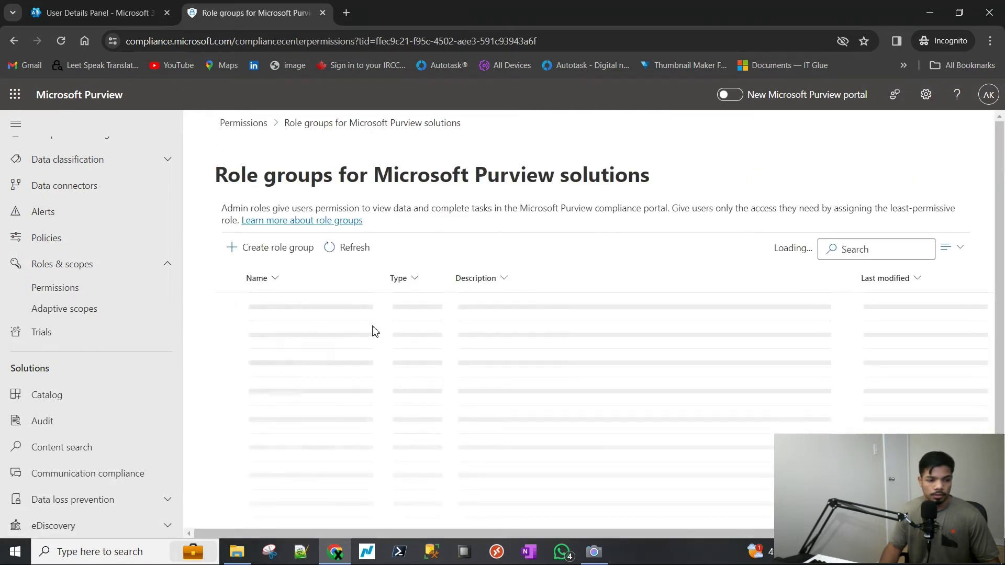
scroll(431, 348, "down", 3)
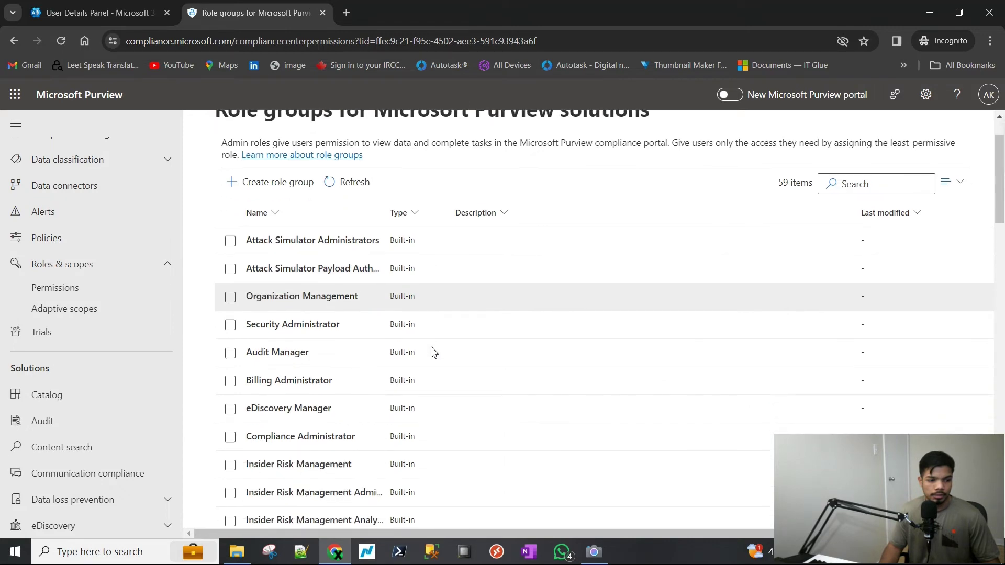
left_click(228, 374)
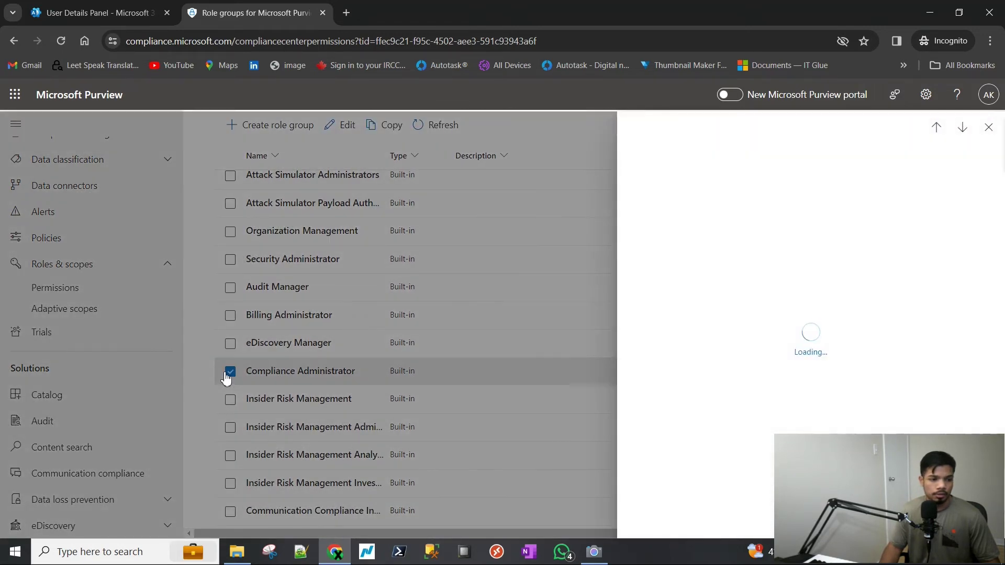
left_click(988, 127)
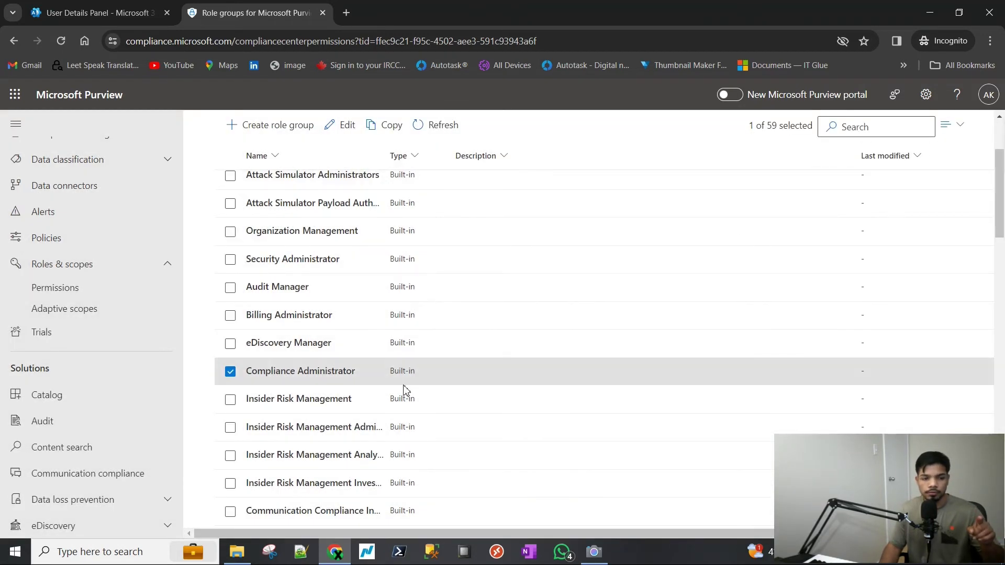
scroll(397, 397, "down", 2)
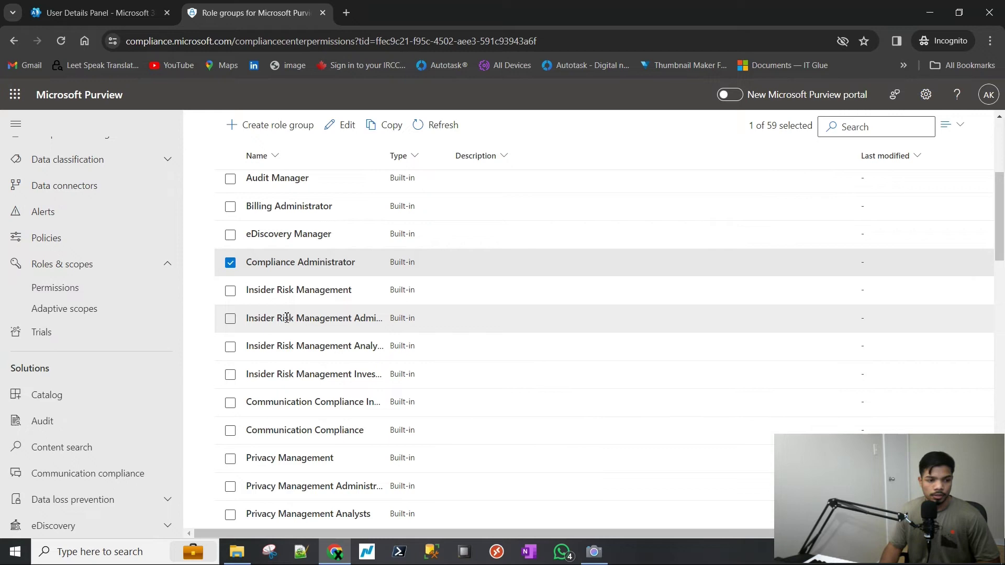
scroll(281, 336, "down", 2)
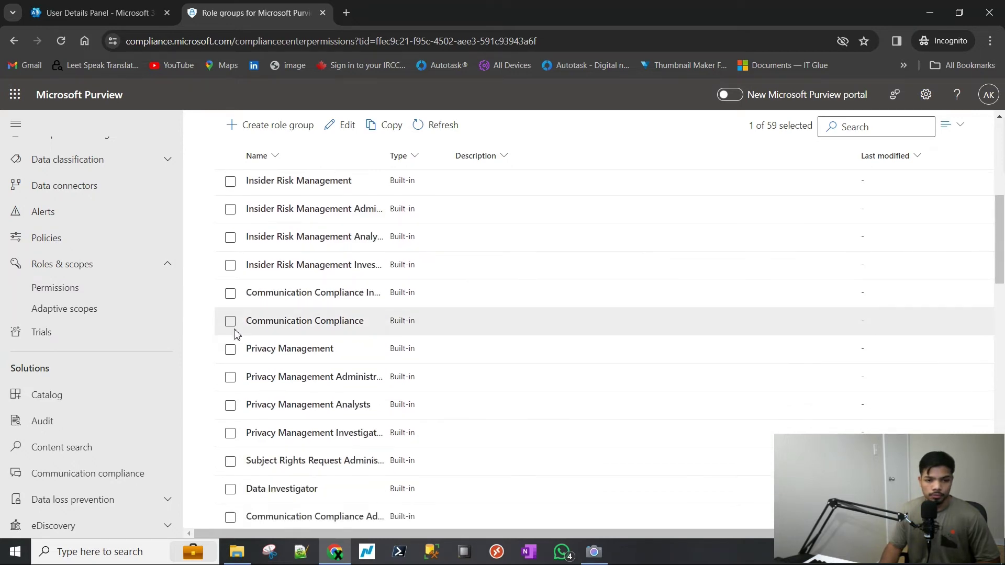
key("Escape")
left_click(231, 301)
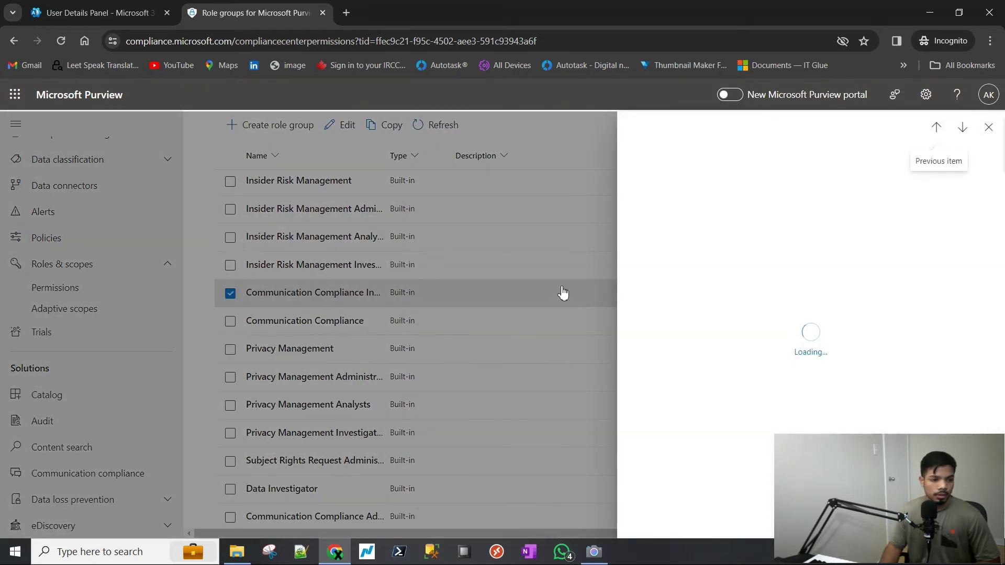
left_click(984, 131)
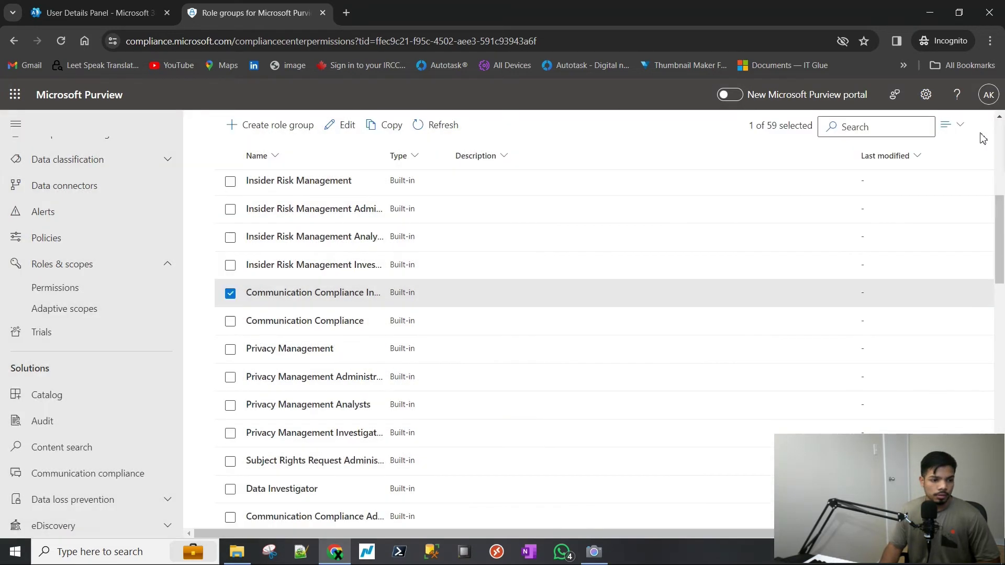
left_click(230, 321)
left_click(231, 293)
scroll(230, 303, "up", 4)
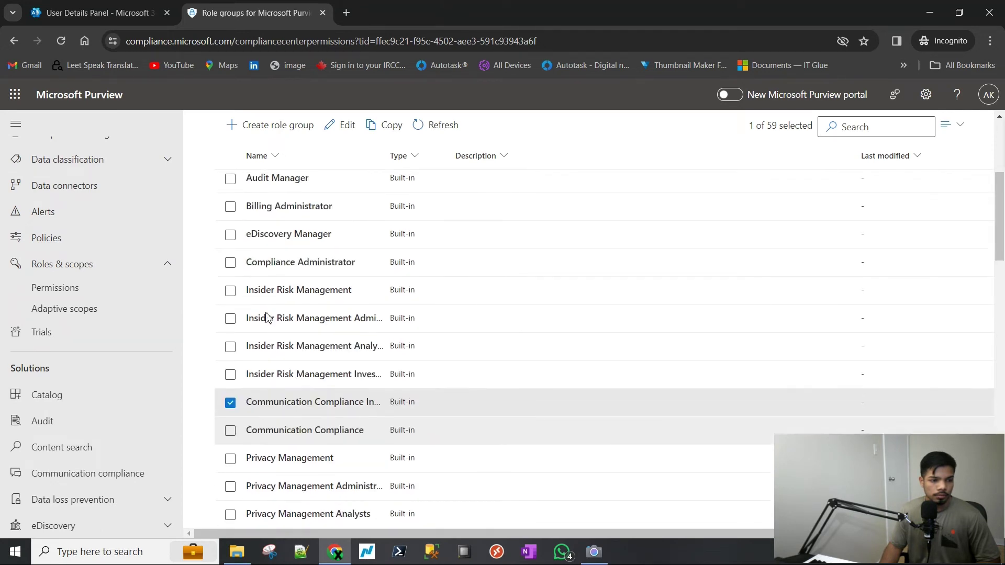
left_click(230, 300)
scroll(240, 327, "up", 2)
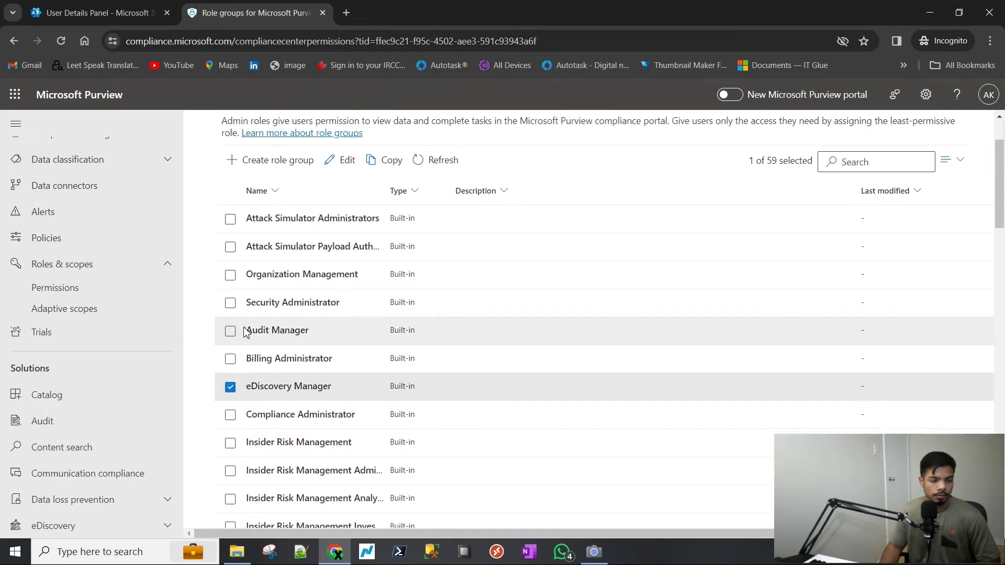
left_click(281, 163)
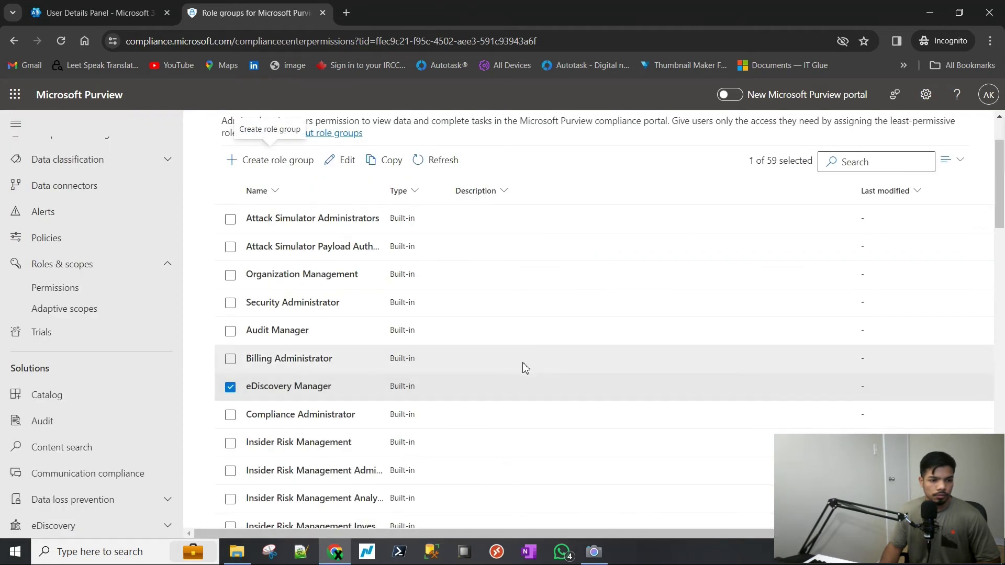
scroll(406, 391, "up", 2)
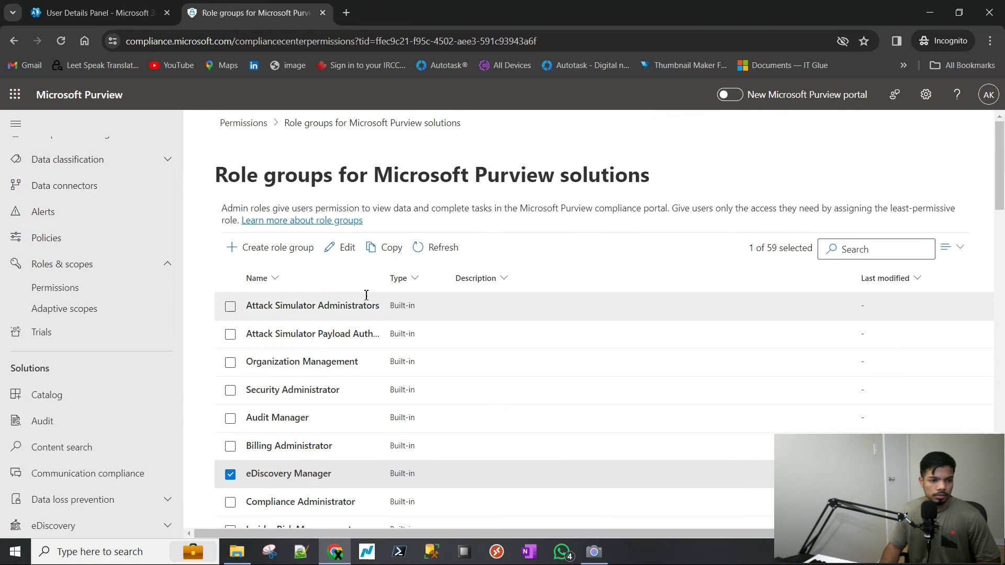
left_click(340, 248)
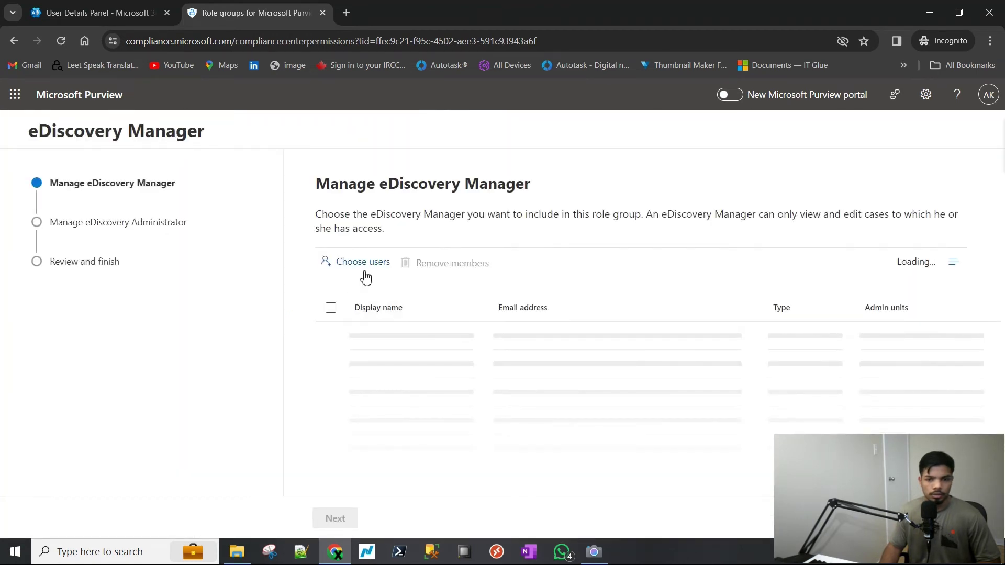
left_click(362, 262)
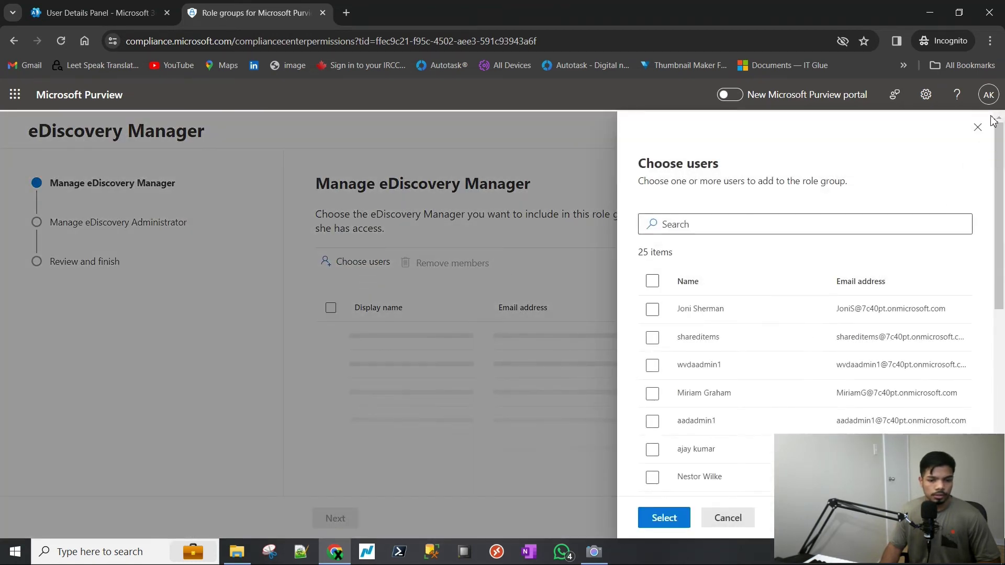
left_click(976, 127)
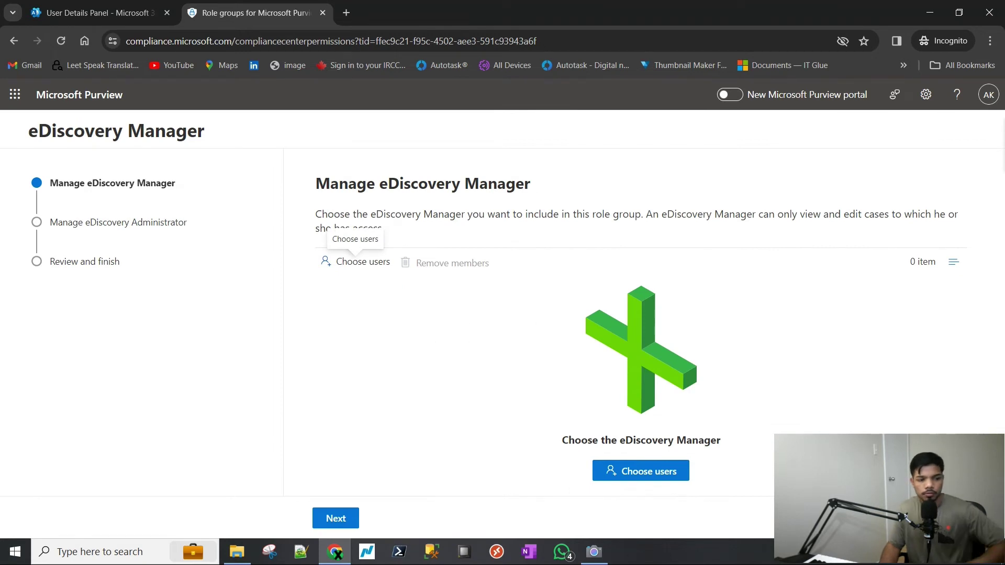
key("Escape")
scroll(370, 396, "down", 2)
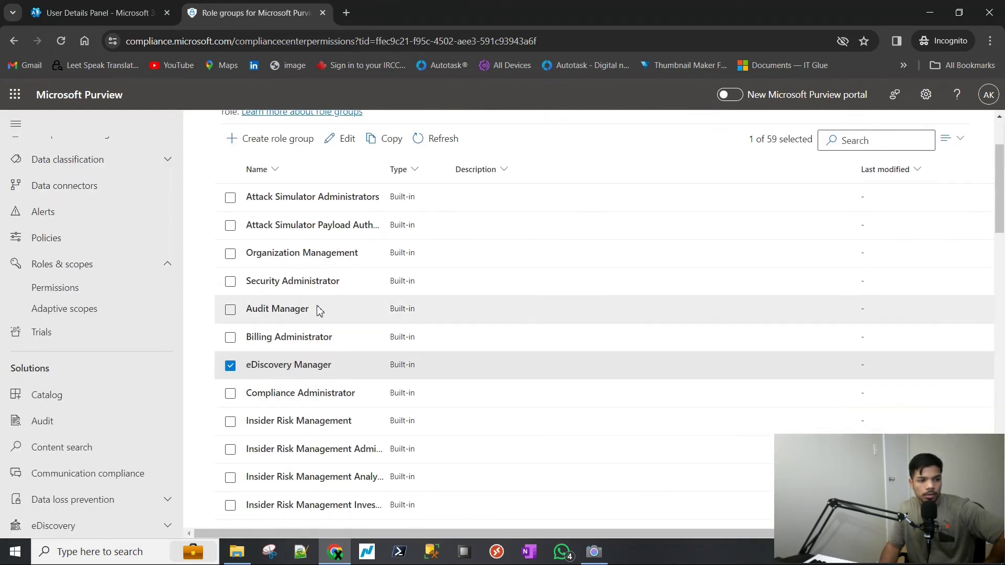
scroll(329, 338, "up", 2)
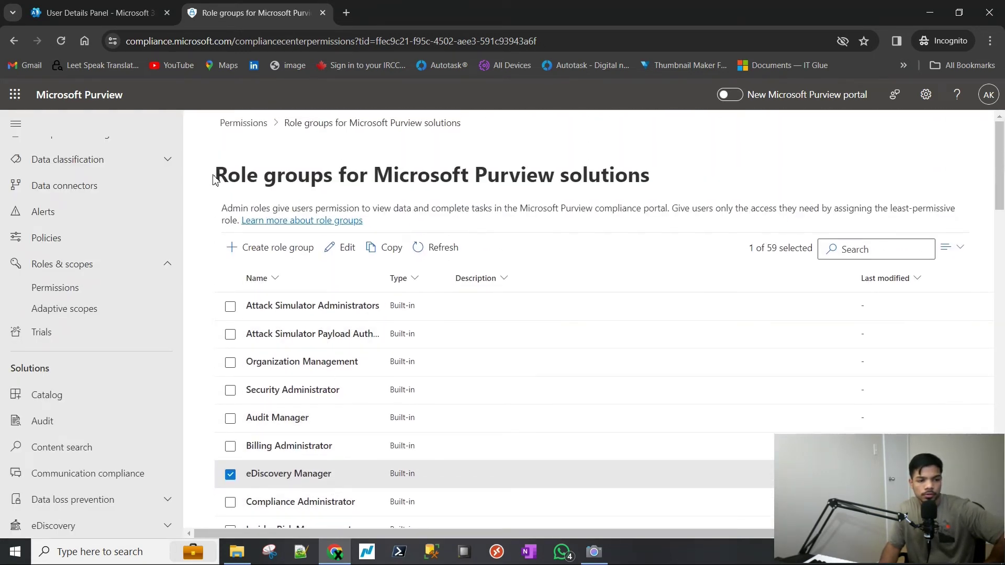
left_click_drag(214, 180, 337, 178)
left_click(424, 181)
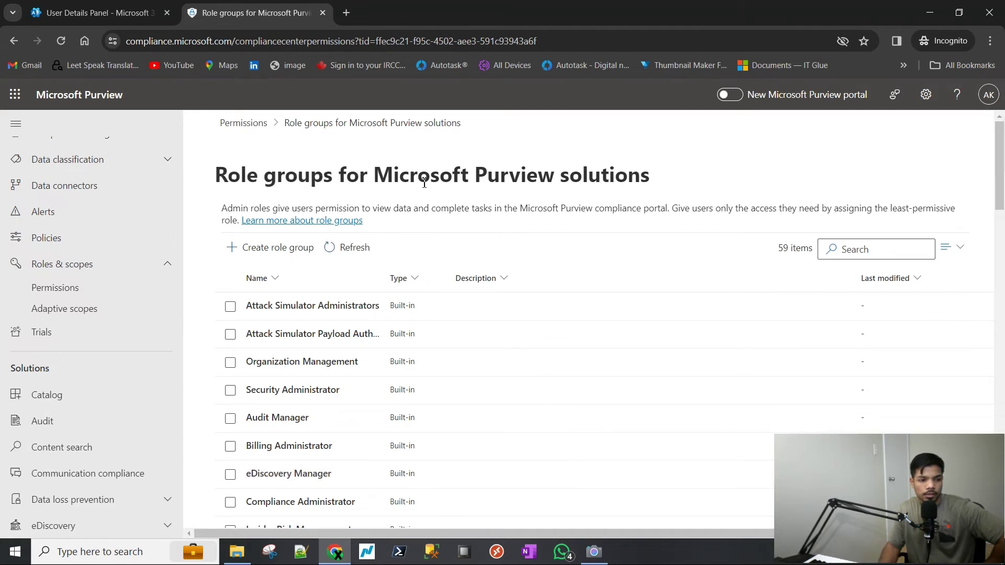
scroll(376, 346, "down", 7)
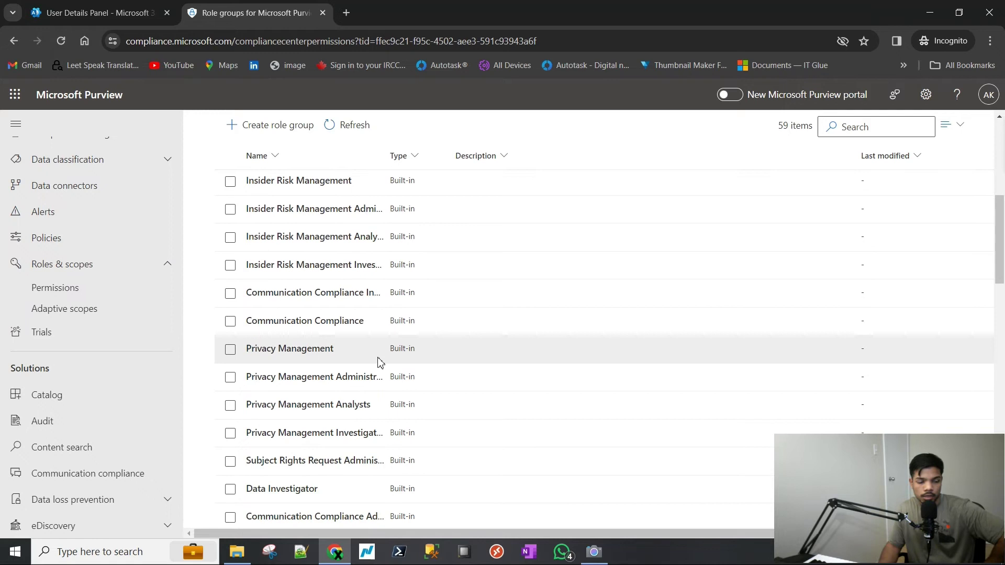
scroll(366, 361, "up", 4)
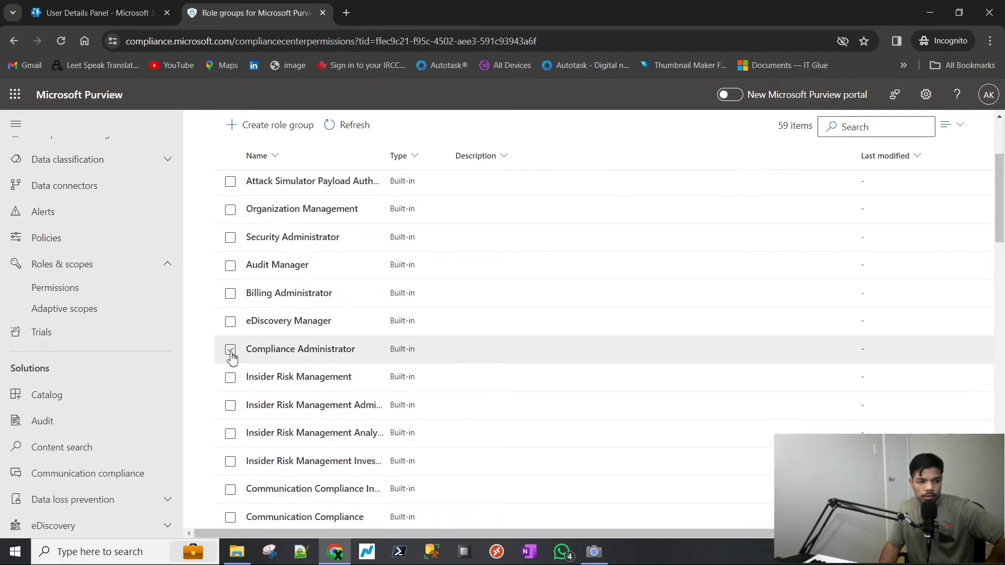
left_click(230, 349)
scroll(232, 353, "up", 3)
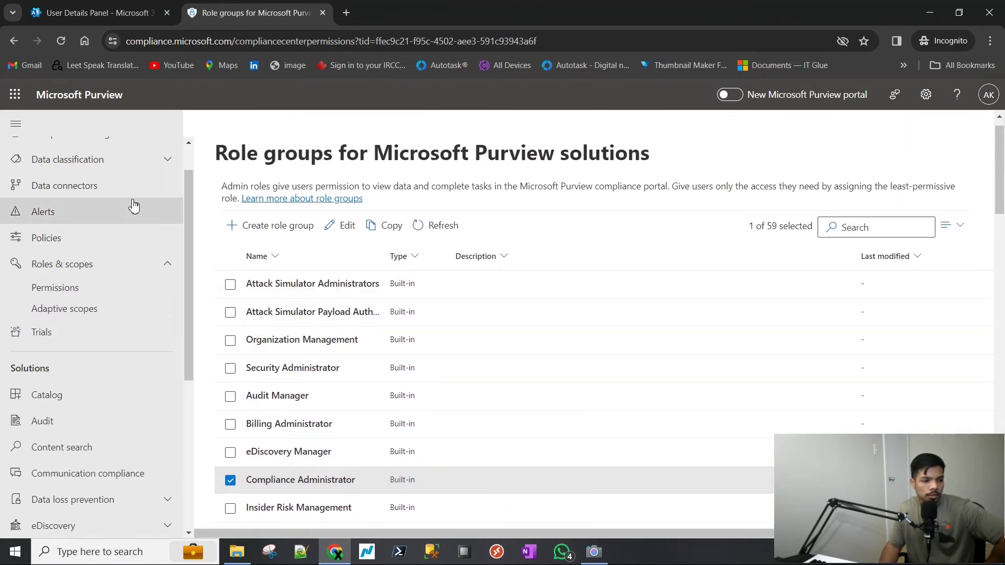
scroll(113, 325, "down", 4)
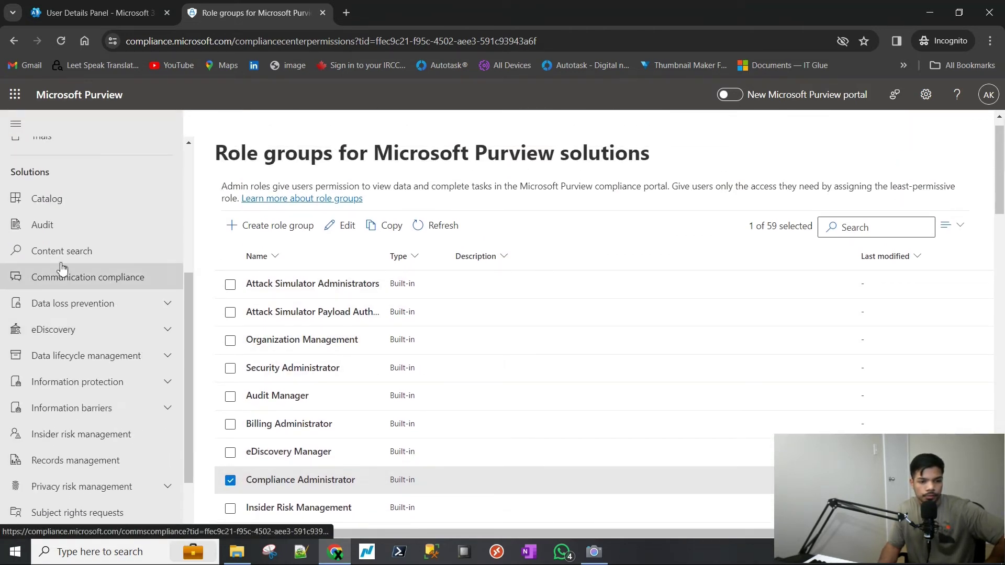
Export the Adele mailbox results as one PST, including unrecognized, encrypted and unindexed items.
left_click(63, 251)
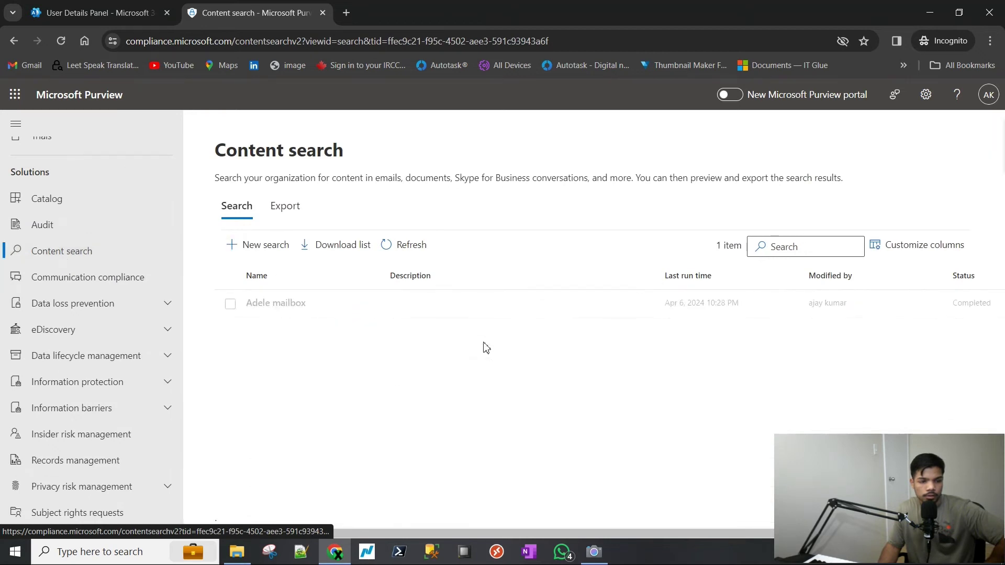
left_click(472, 311)
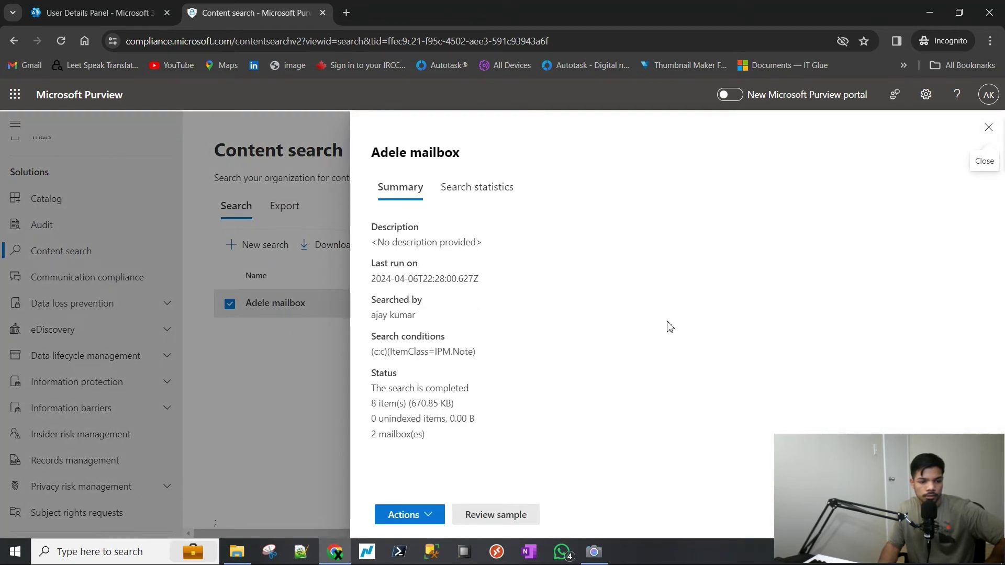
left_click(423, 512)
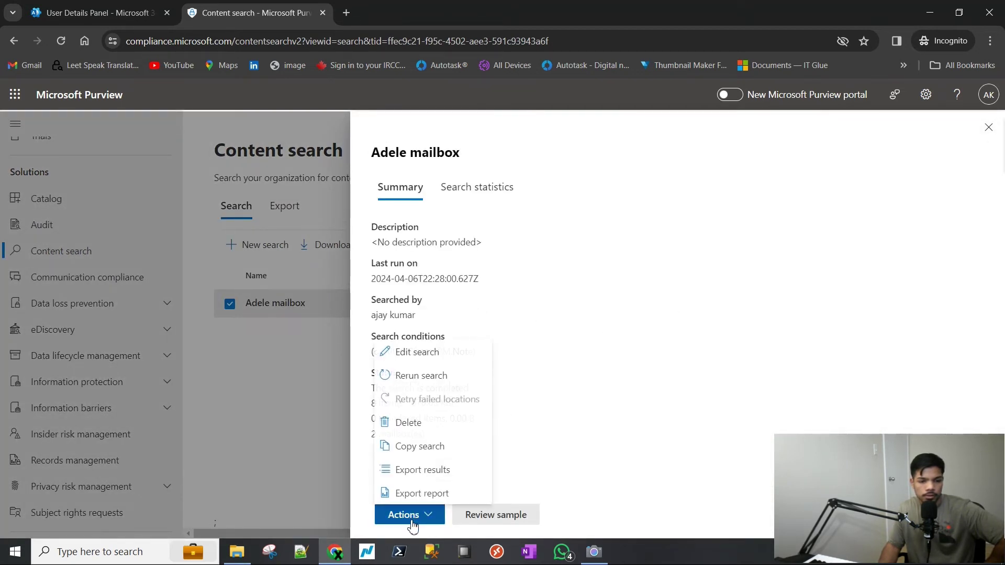
left_click(413, 471)
scroll(696, 419, "down", 5)
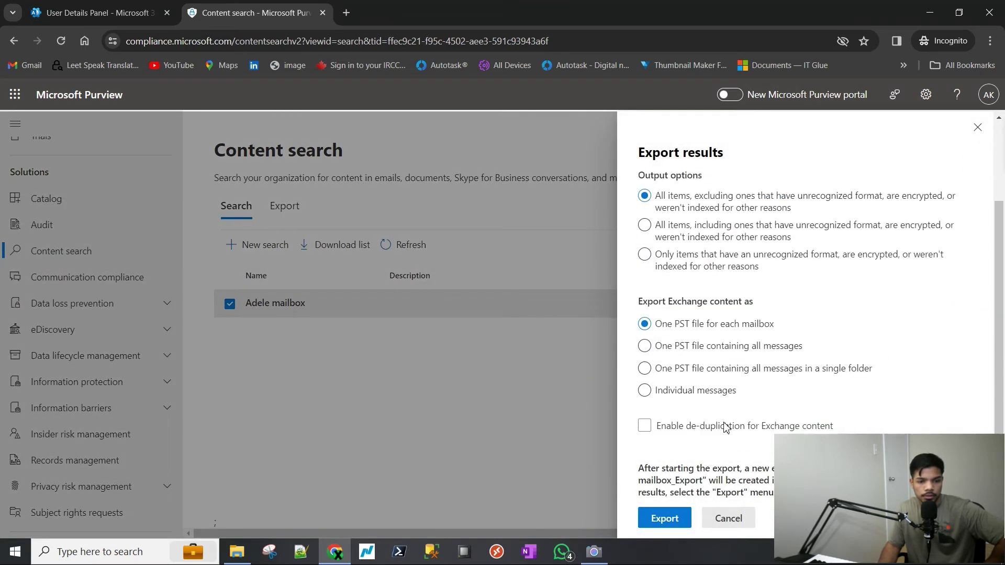
scroll(694, 337, "up", 3)
scroll(706, 356, "up", 2)
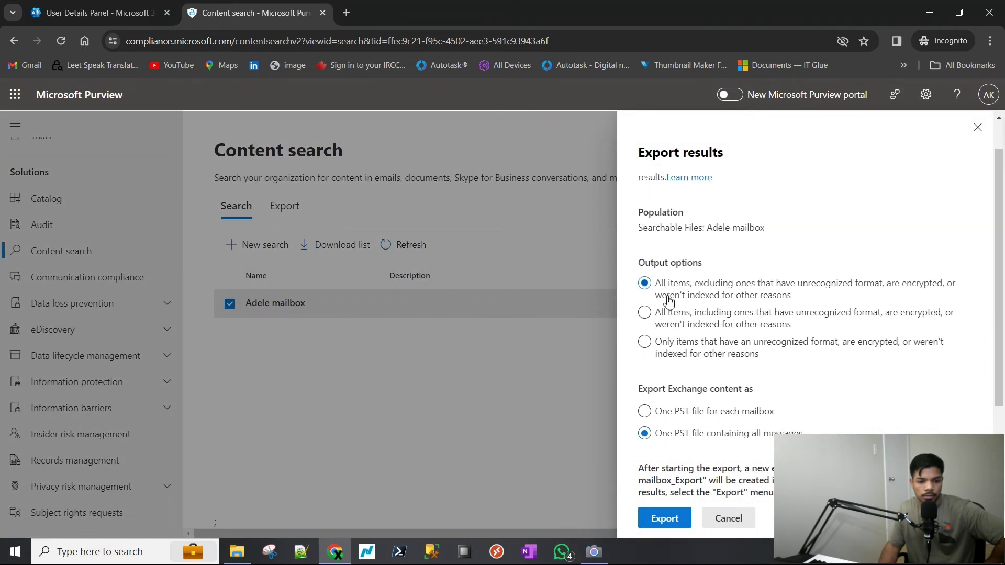
left_click(648, 313)
scroll(649, 366, "down", 4)
left_click(664, 513)
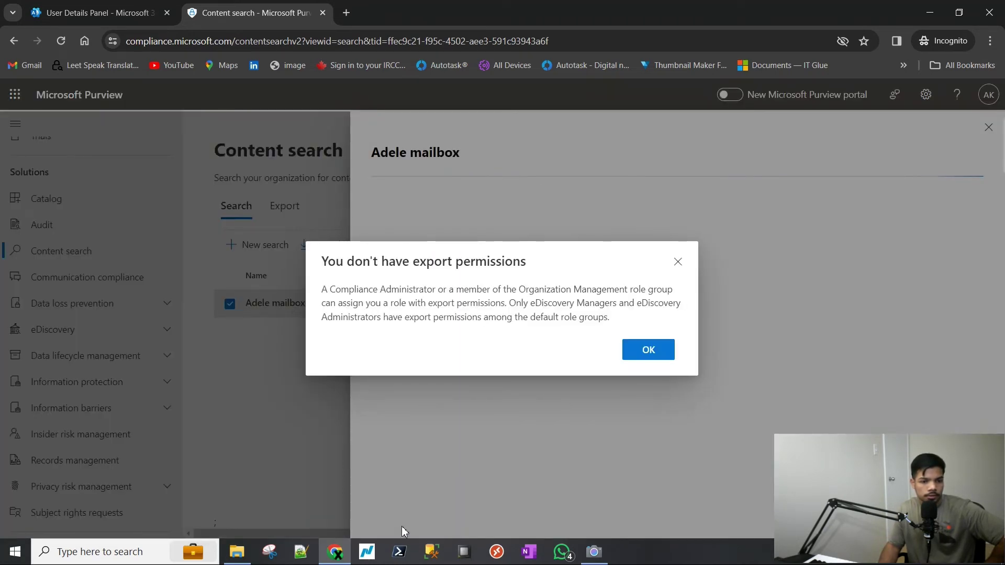
Snip the export-permissions message area with Snipping Tool.
left_click(270, 552)
left_click(733, 277)
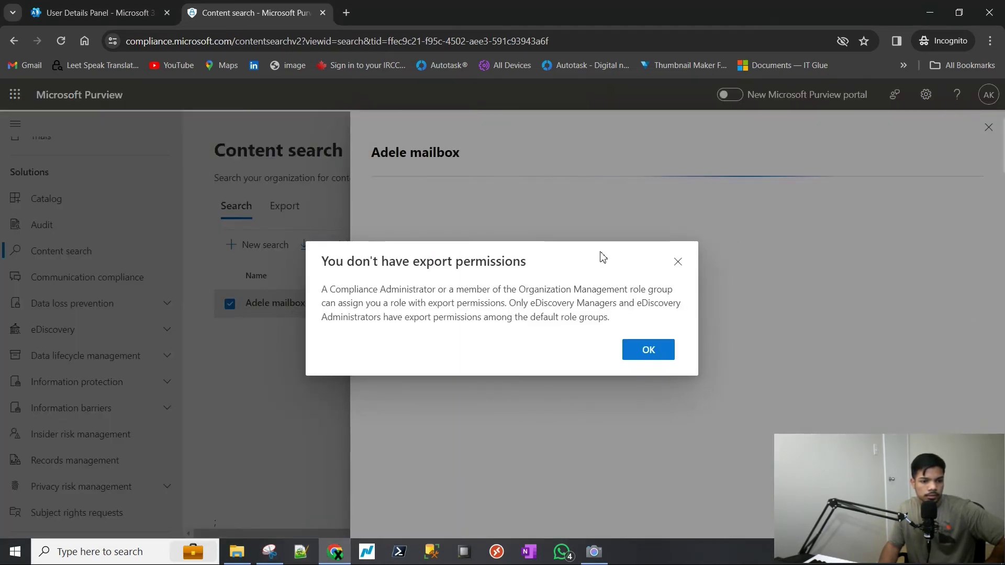
left_click_drag(228, 202, 805, 470)
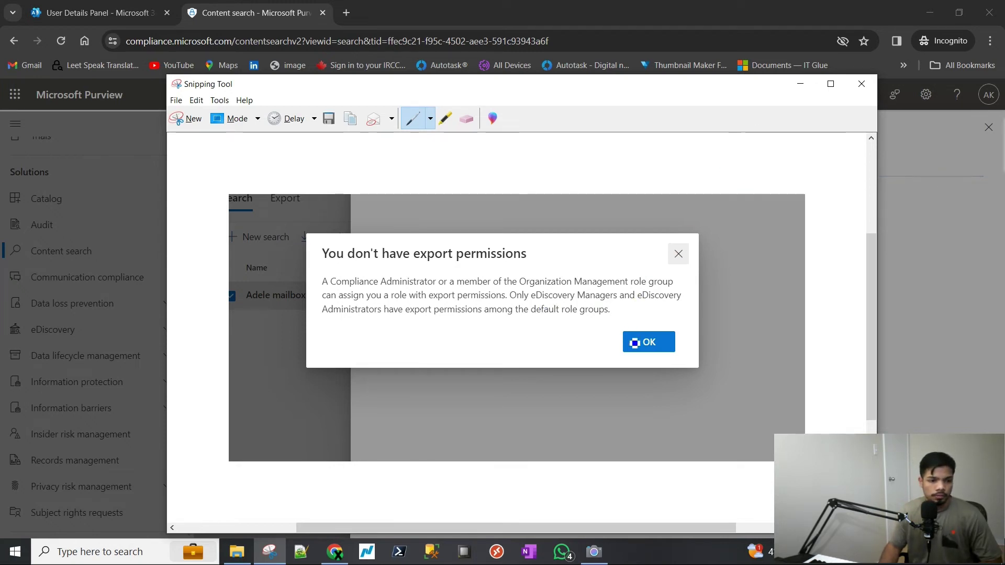
Underline 'eDiscovery Administrators' in the capture and minimize Snipping Tool.
left_click_drag(645, 297, 683, 301)
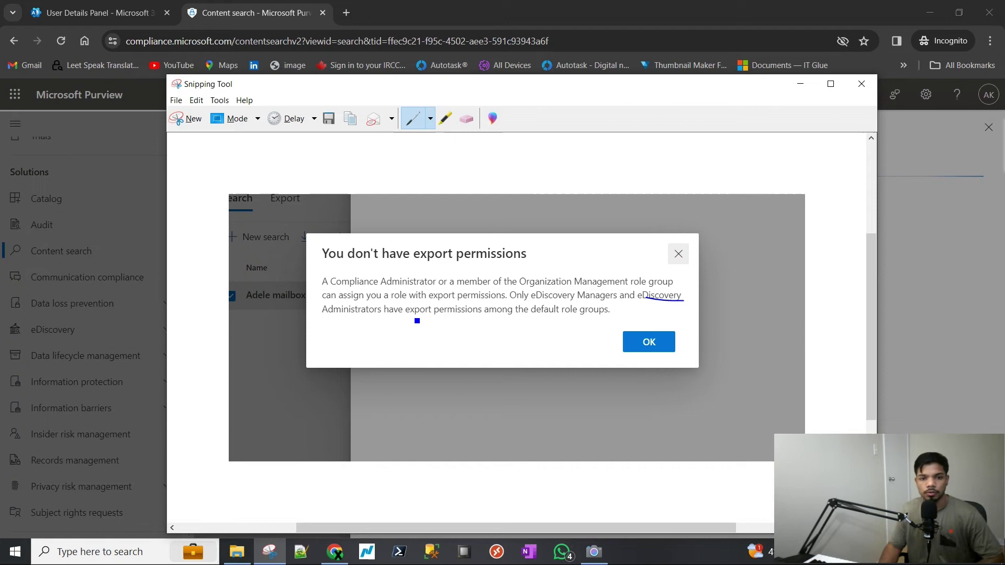
left_click_drag(325, 317, 364, 321)
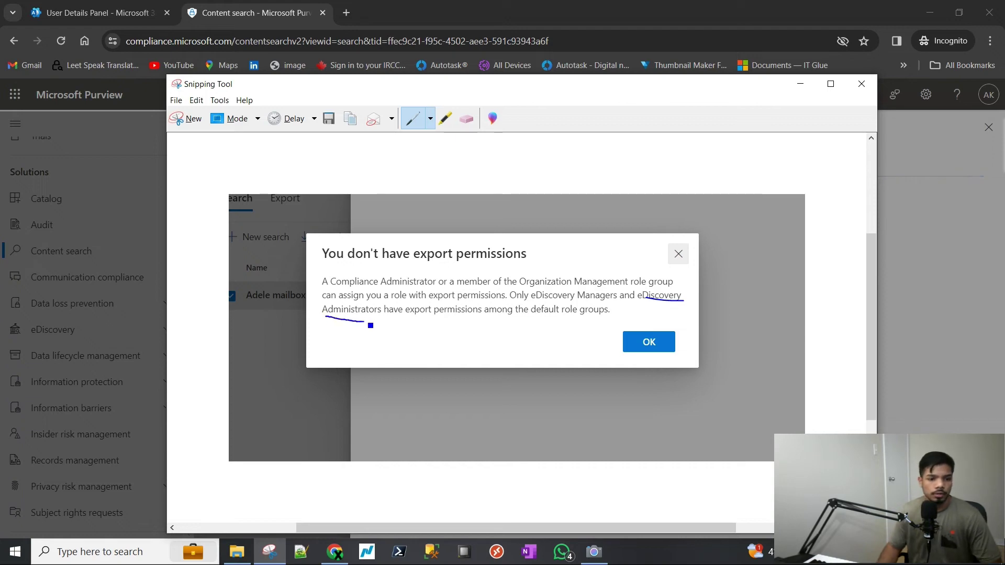
left_click(800, 84)
Dismiss the permissions notice and return to Permissions > Microsoft Purview solutions role groups.
left_click(648, 350)
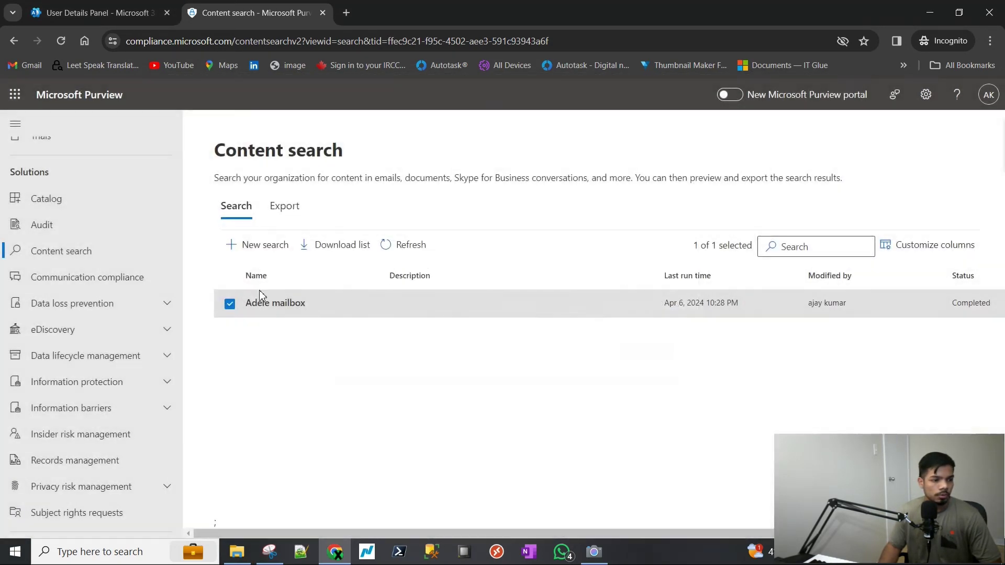
scroll(128, 296, "up", 4)
left_click(77, 268)
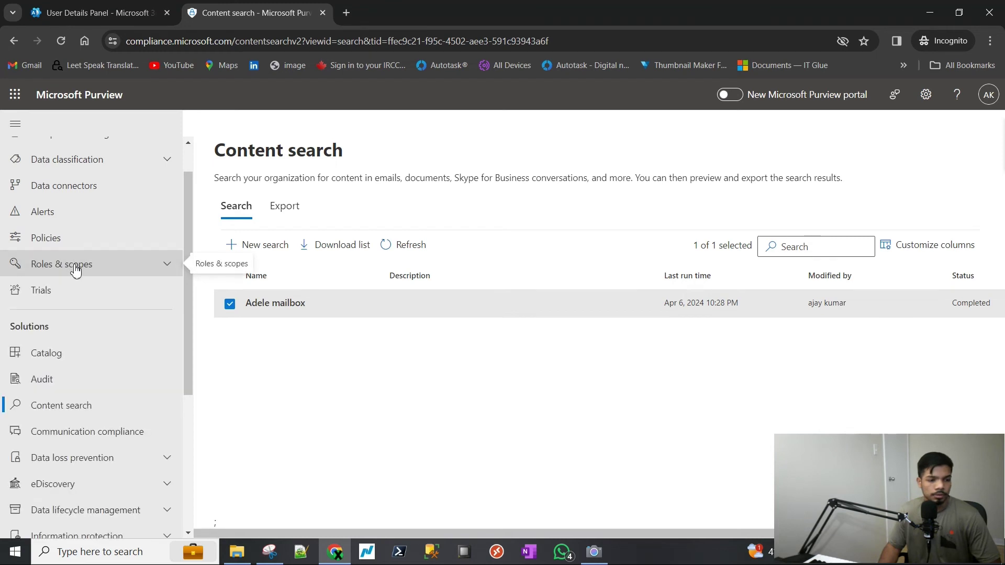
left_click(76, 266)
left_click(68, 295)
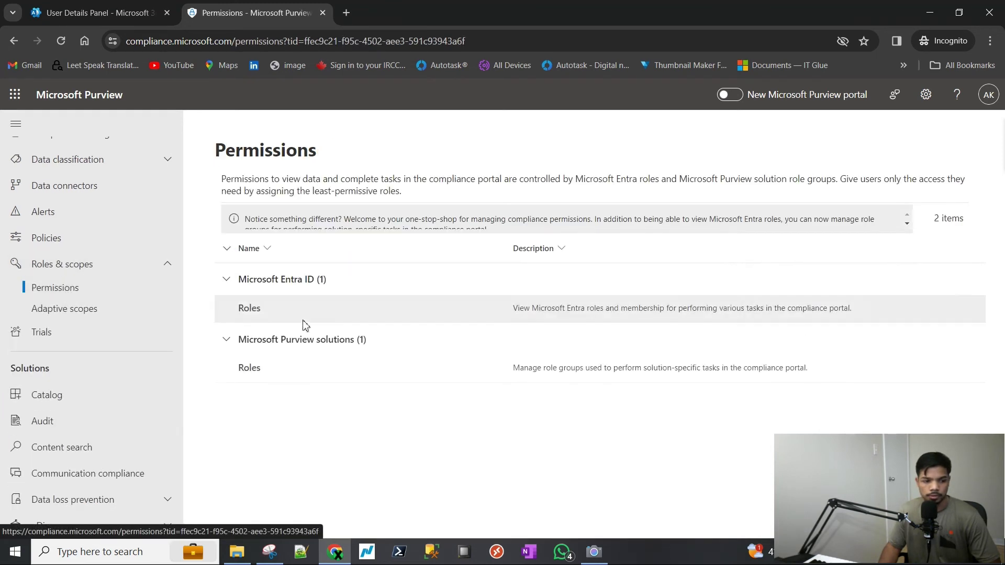
left_click(246, 366)
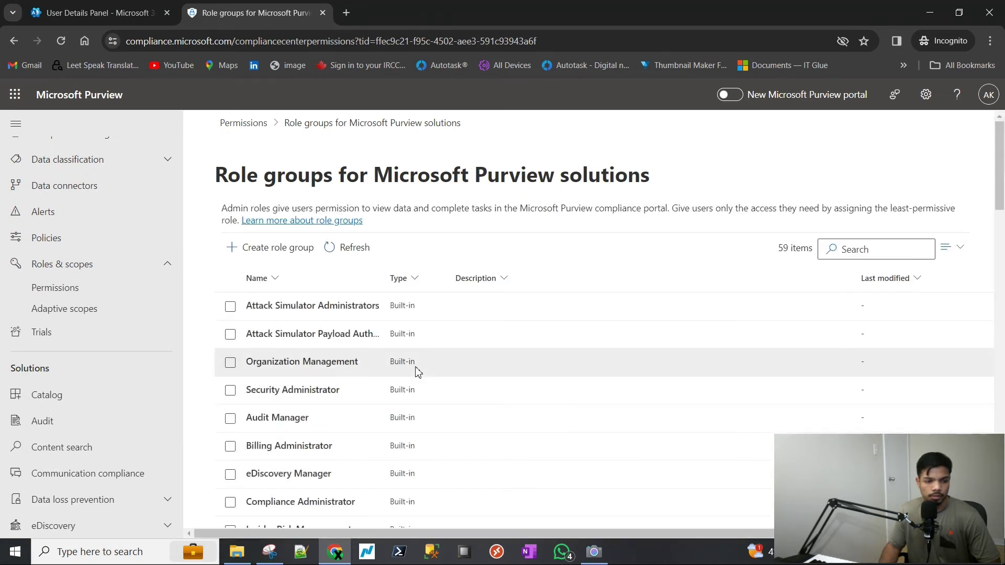
Scroll the role groups list, glancing back at the annotated export-permissions screenshot.
scroll(415, 366, "down", 2)
scroll(377, 381, "down", 2)
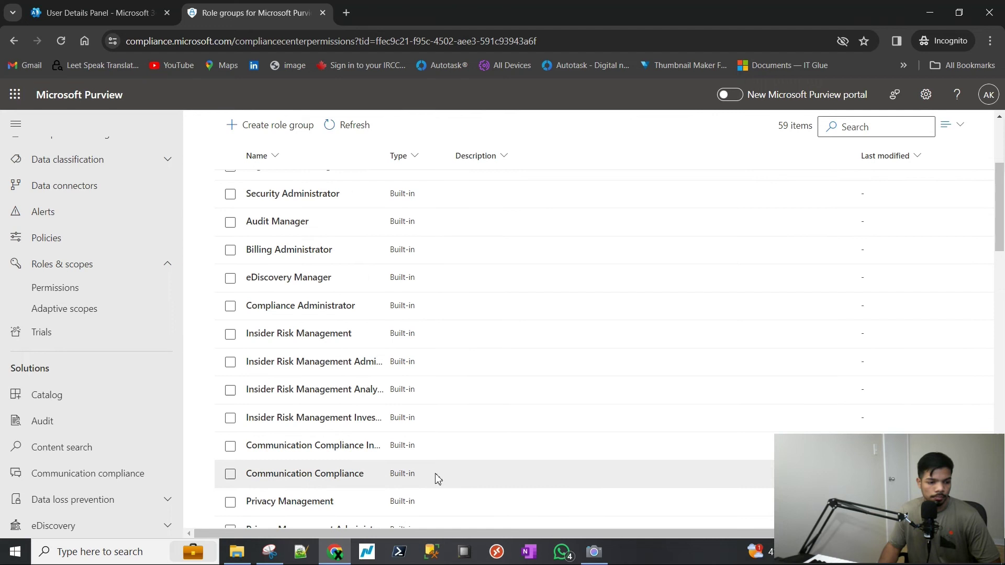
scroll(415, 453, "up", 2)
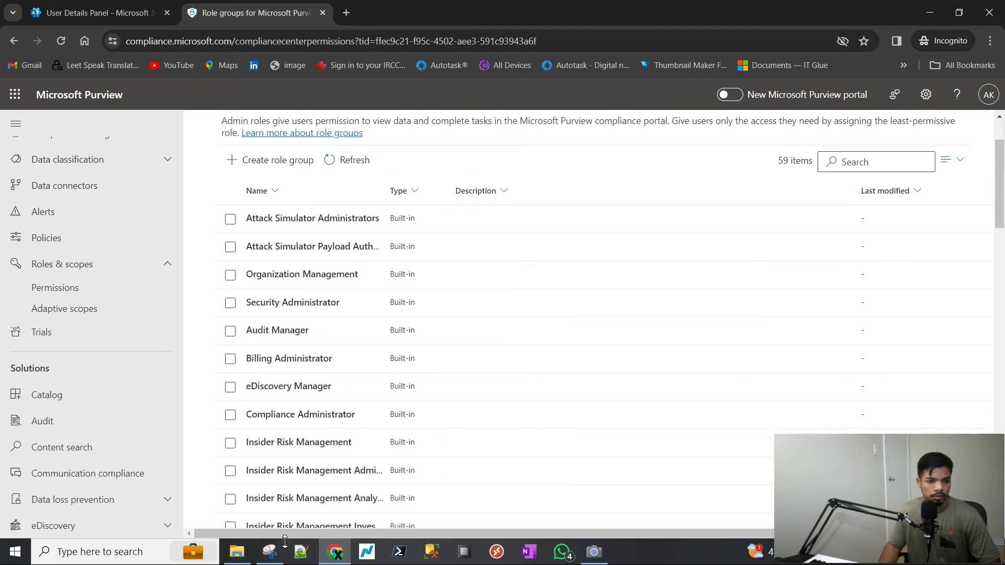
left_click(269, 552)
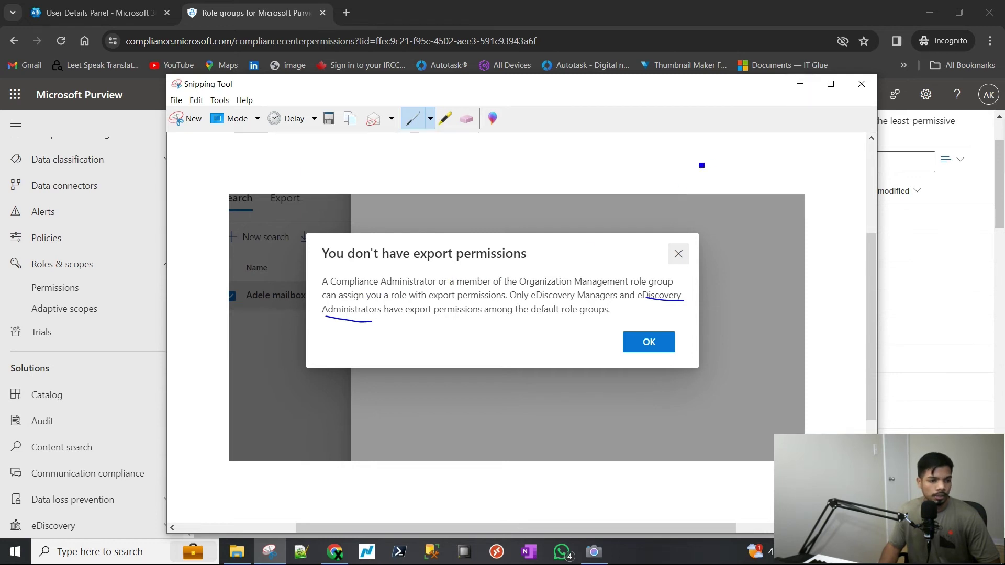
left_click(799, 84)
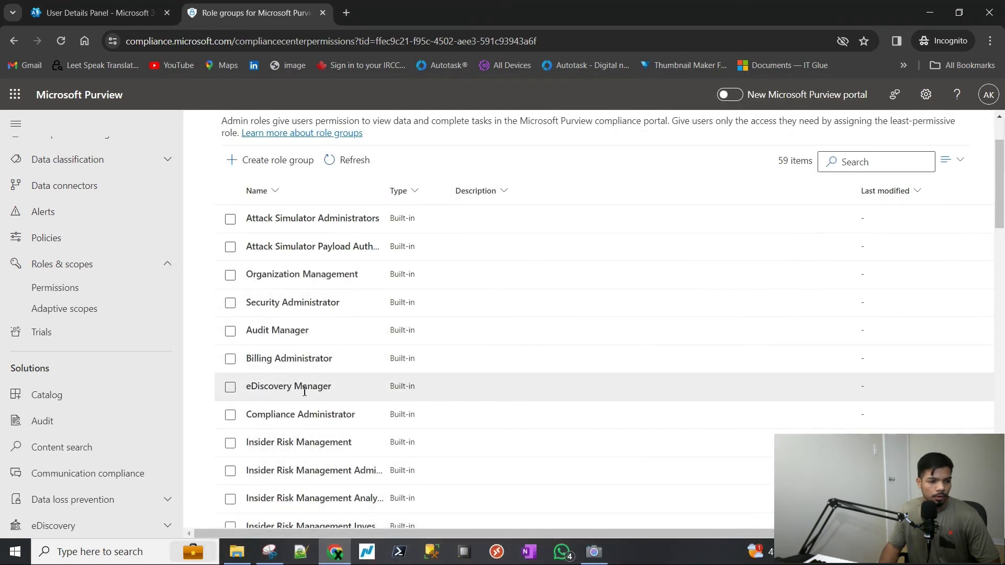
scroll(299, 376, "down", 1)
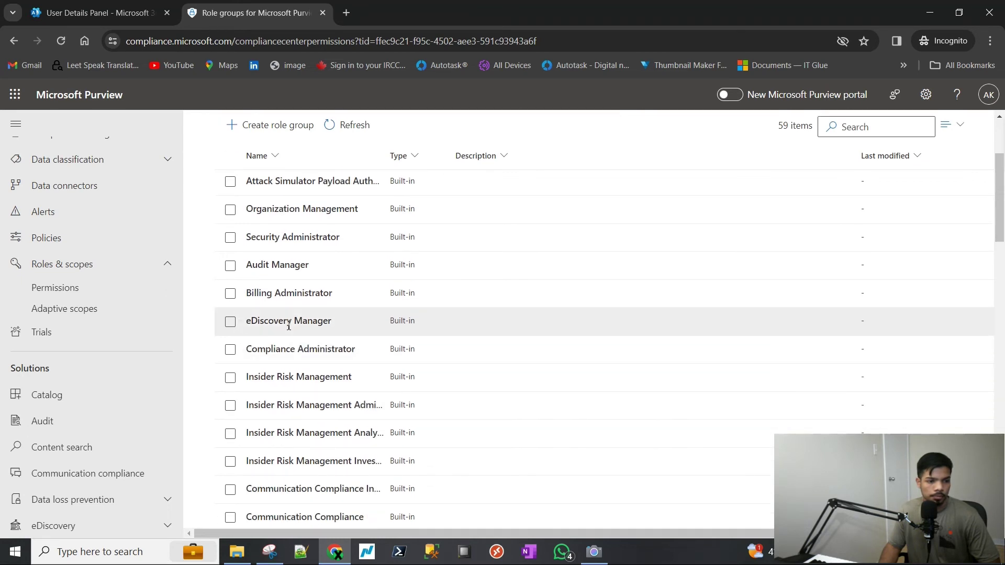
Edit the eDiscovery Manager role group and add the admin account as an eDiscovery Manager.
left_click(230, 321)
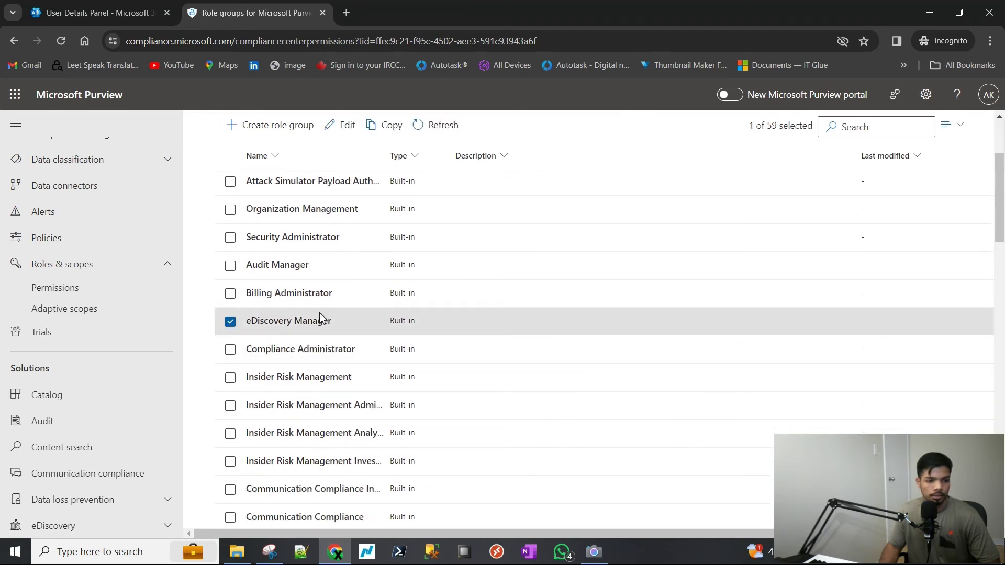
left_click(340, 124)
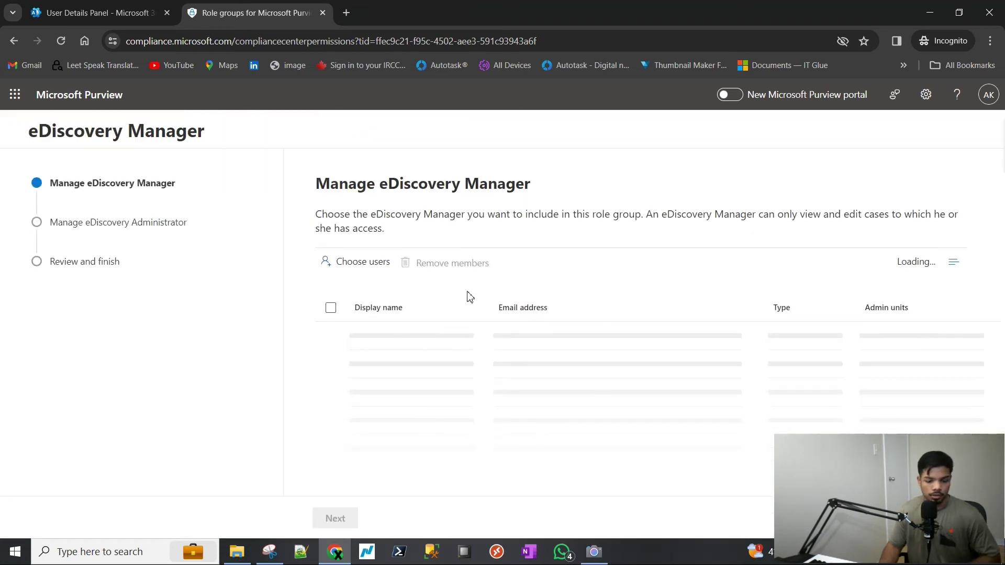
left_click(361, 263)
left_click(657, 225)
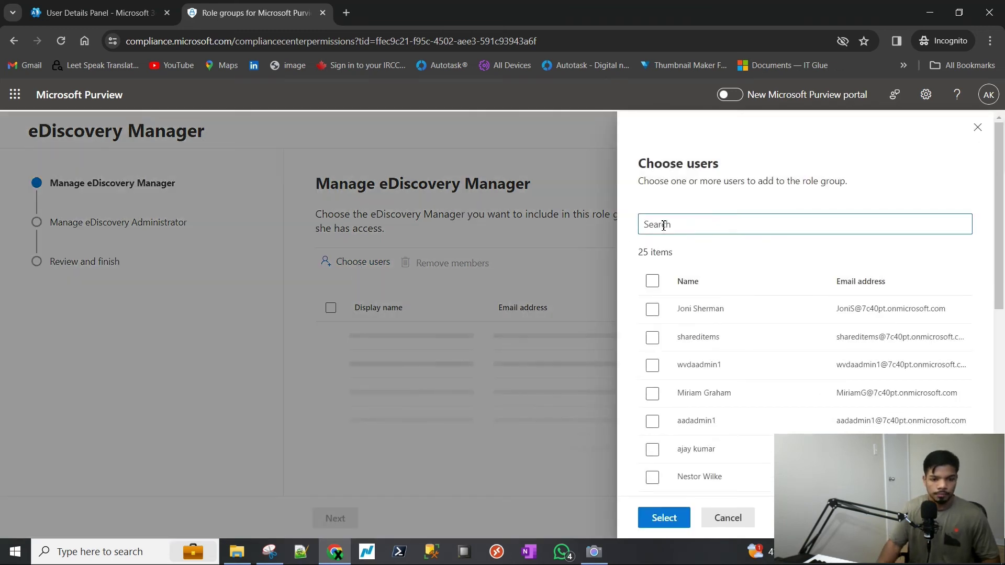
type("aja")
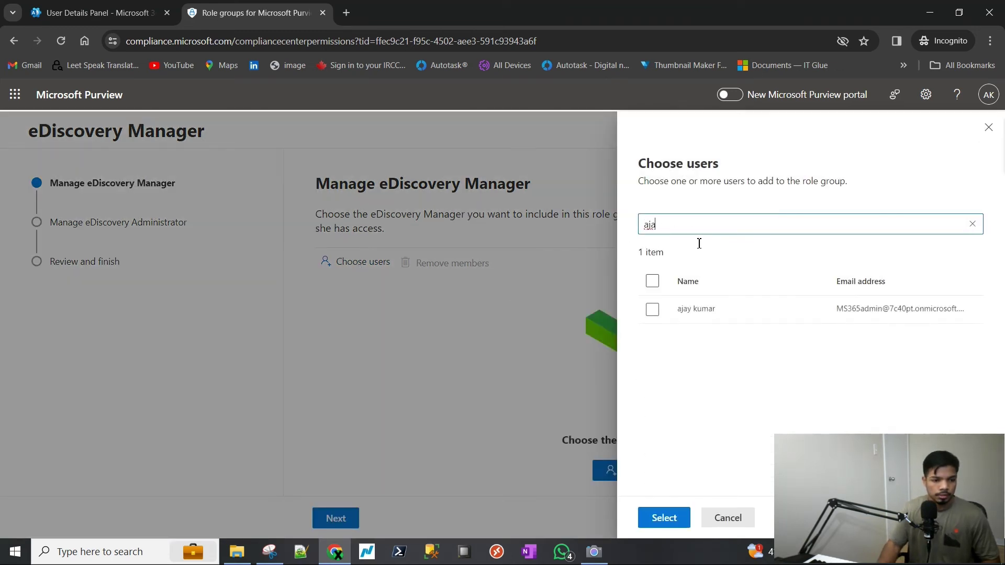
left_click(652, 310)
left_click(672, 526)
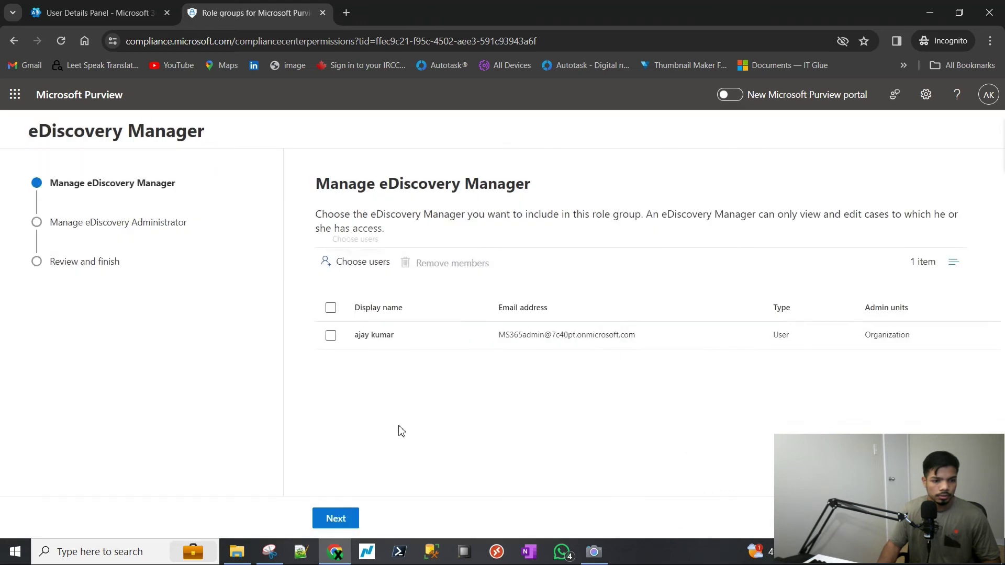
left_click(346, 519)
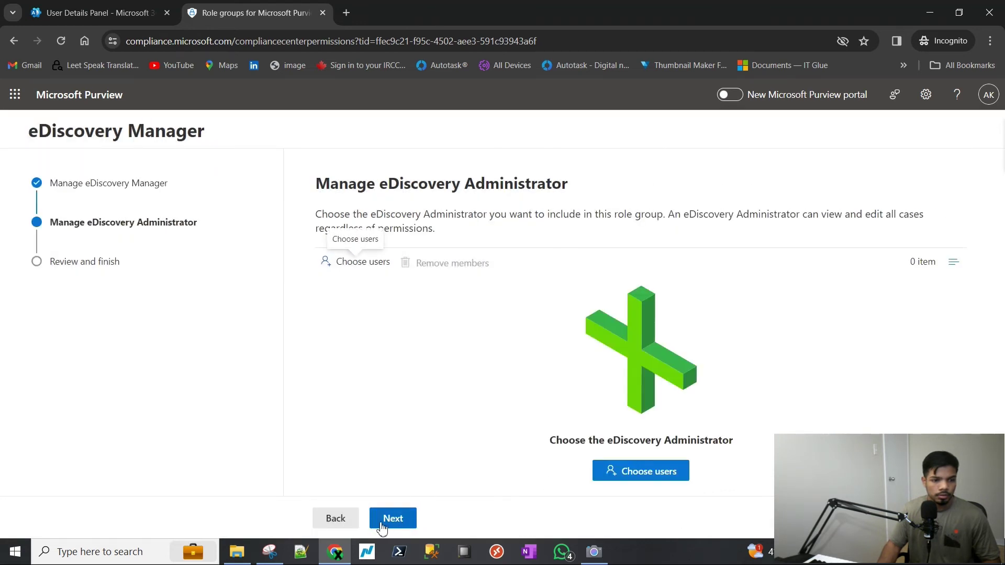
Add the same admin account as an eDiscovery Administrator.
left_click(359, 262)
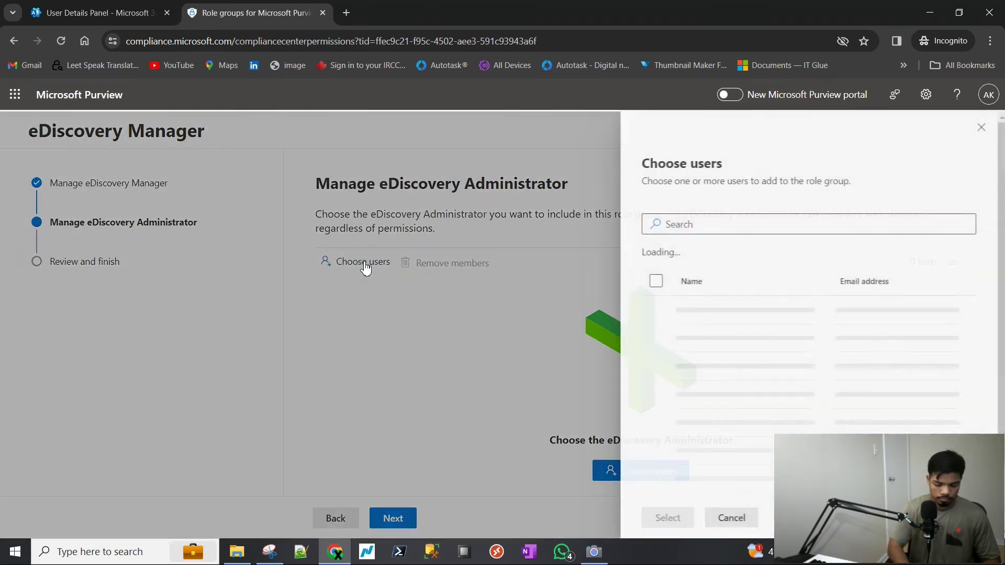
type("aja")
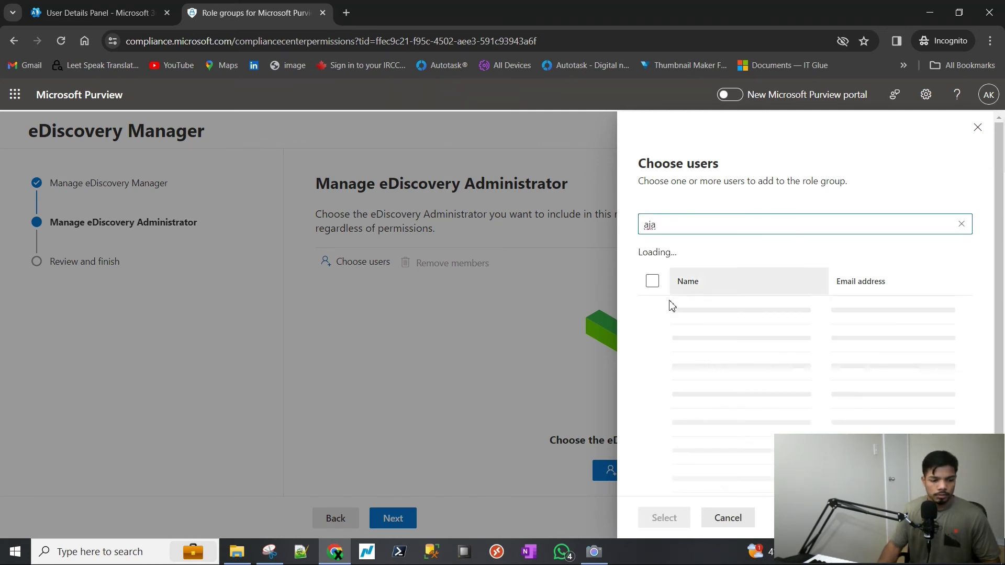
left_click(652, 310)
left_click(669, 526)
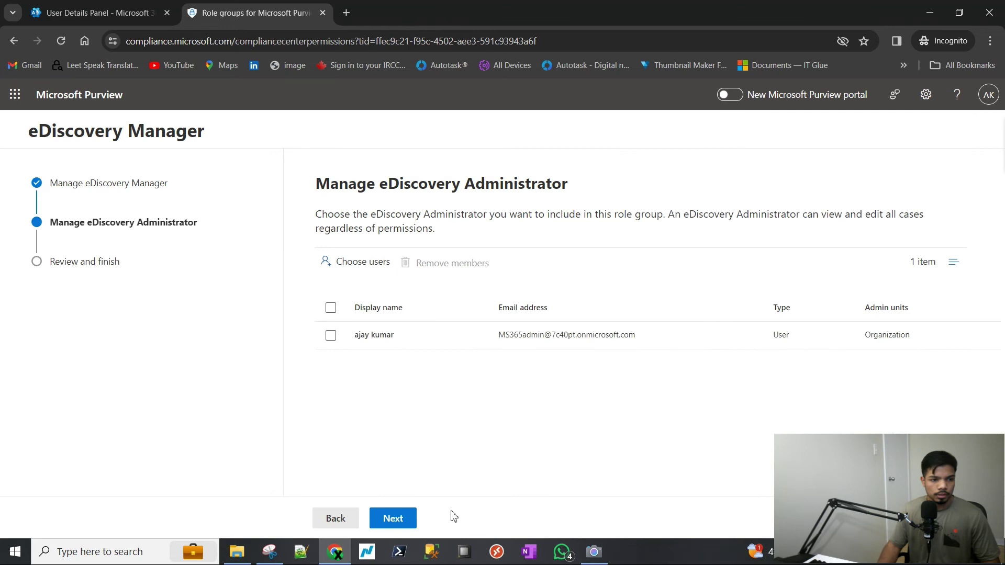
left_click(412, 518)
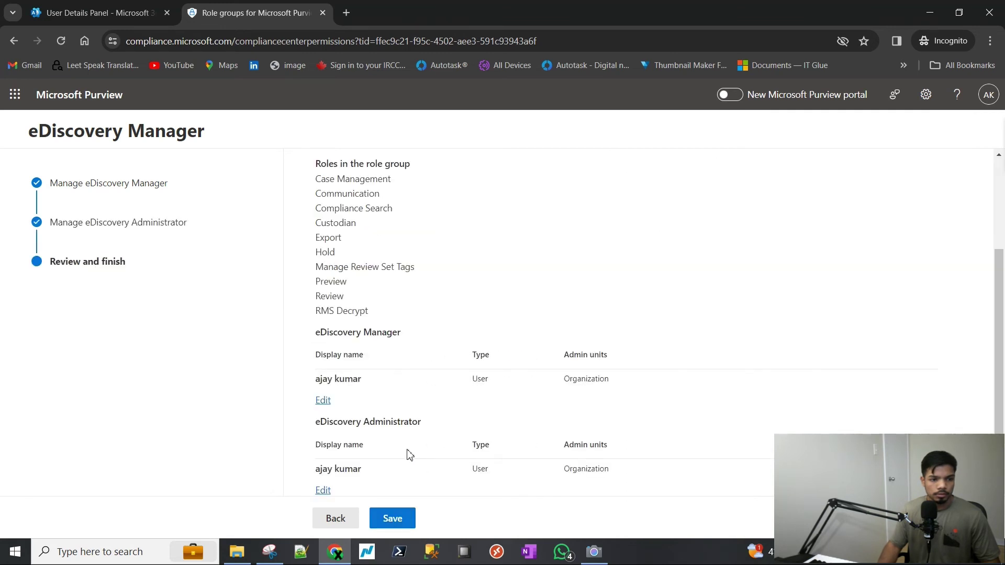
Review the eDiscovery Manager group name and roles, save the membership, and finish.
scroll(409, 454, "up", 3)
triple_click(331, 242)
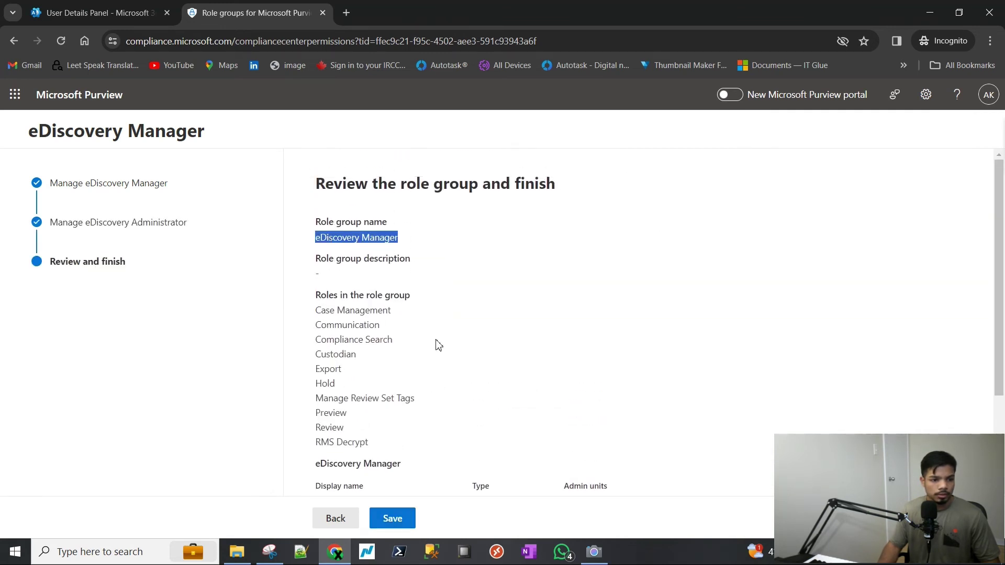
scroll(437, 350, "down", 2)
scroll(442, 359, "up", 1)
scroll(441, 360, "up", 1)
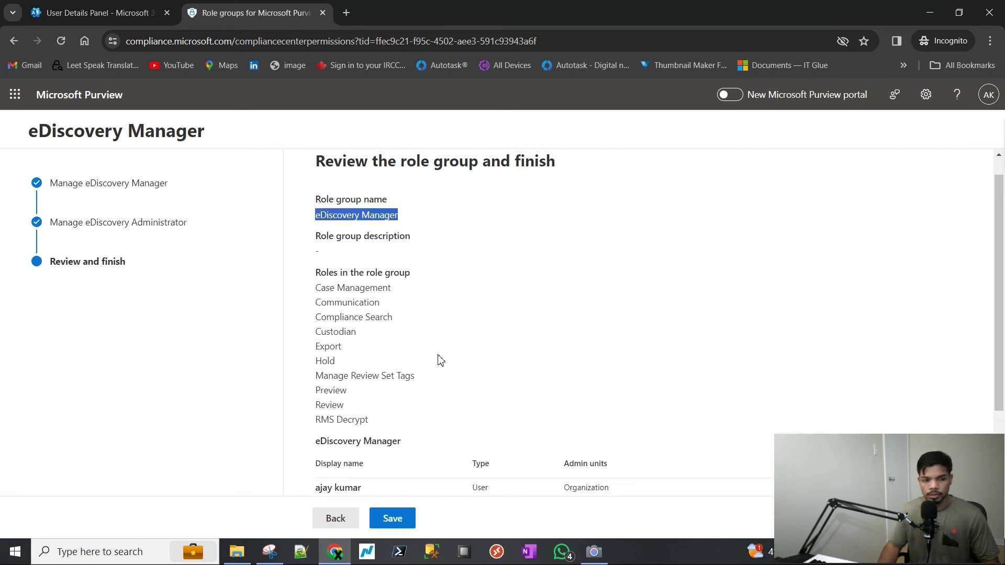
double_click(333, 273)
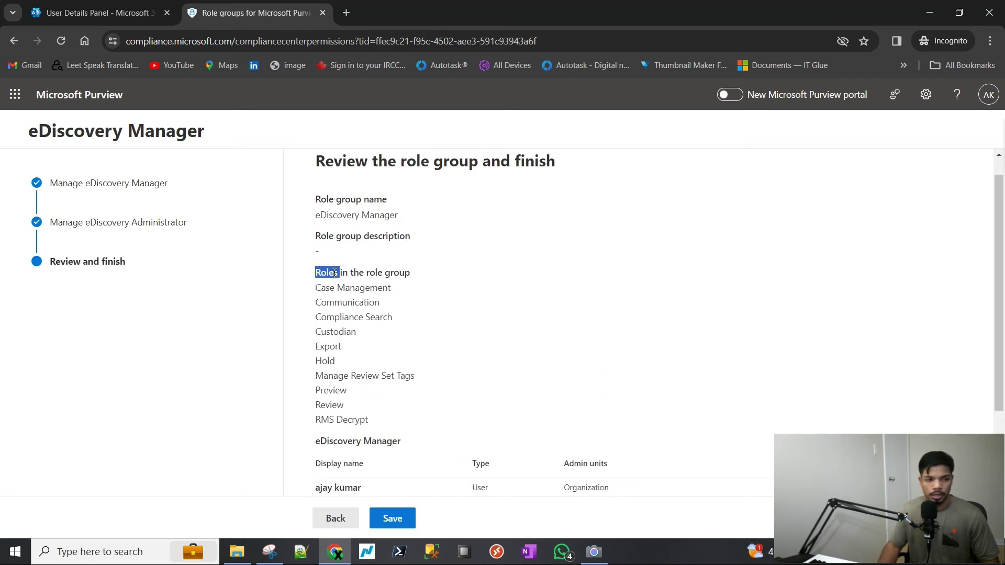
scroll(428, 322, "down", 2)
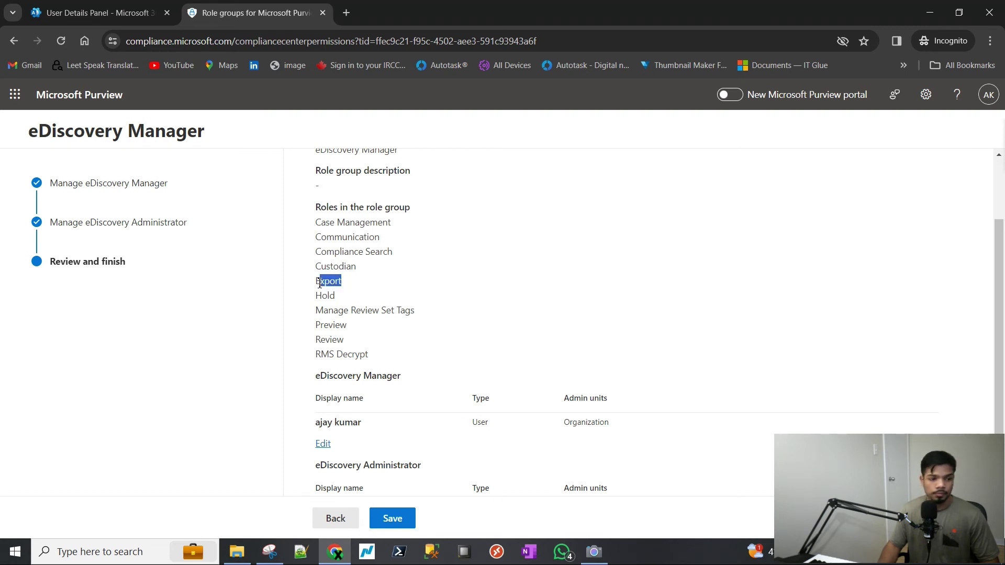
scroll(403, 387, "down", 1)
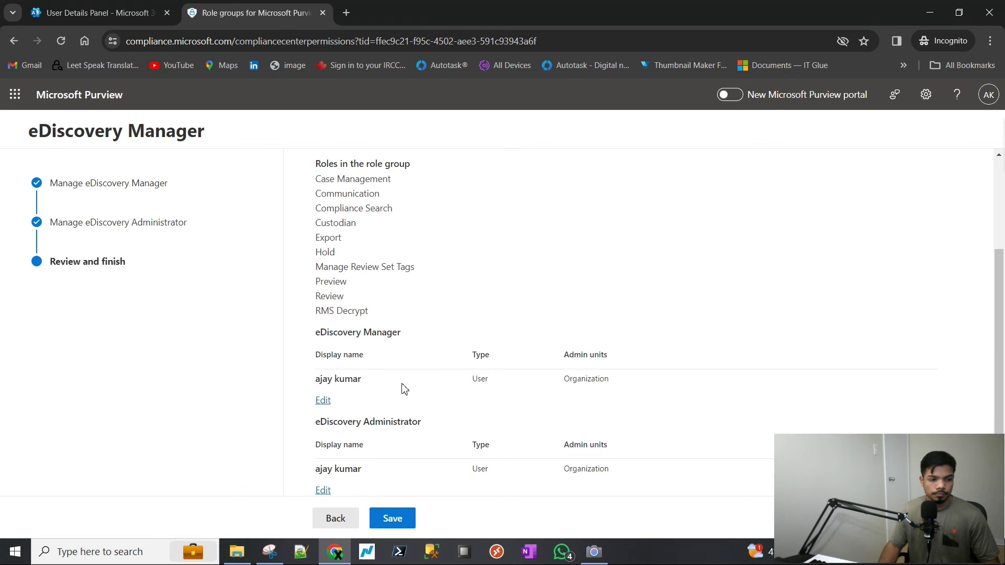
left_click(387, 518)
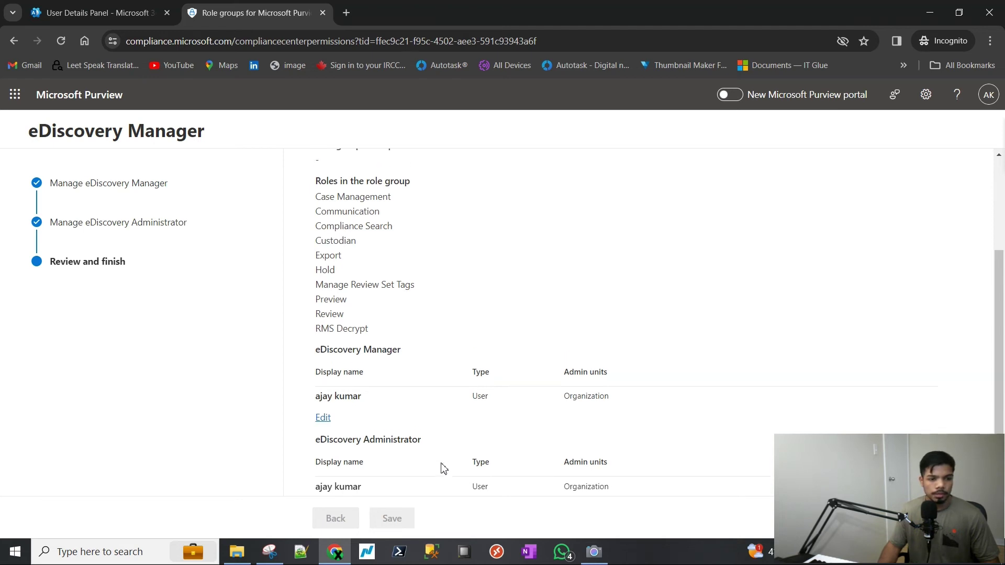
double_click(336, 218)
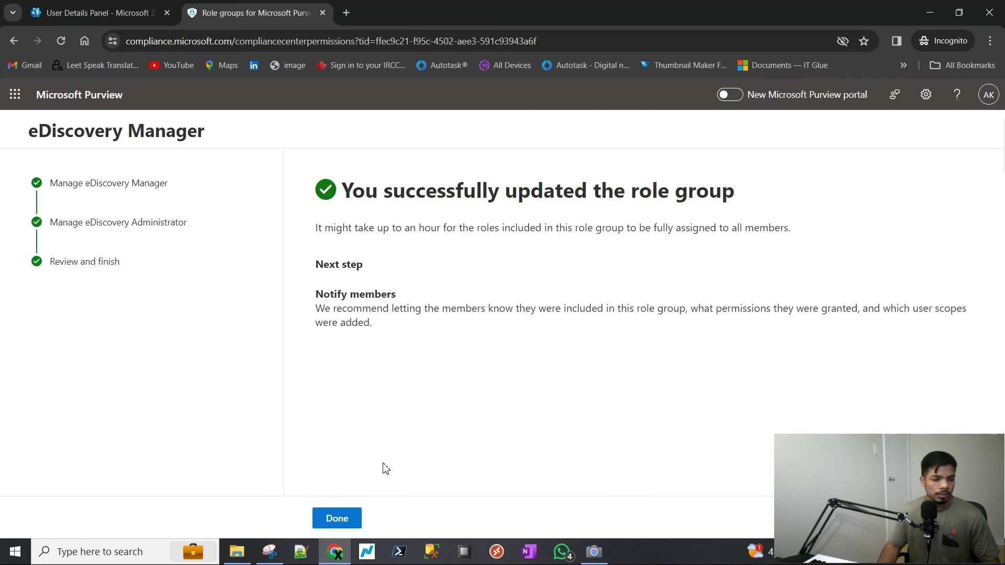
left_click(346, 518)
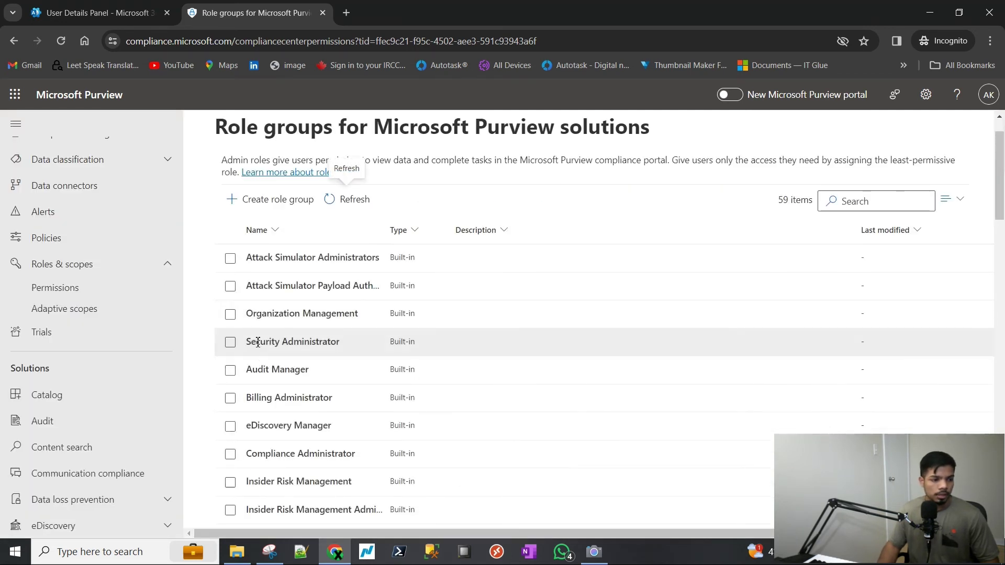
scroll(79, 352, "down", 2)
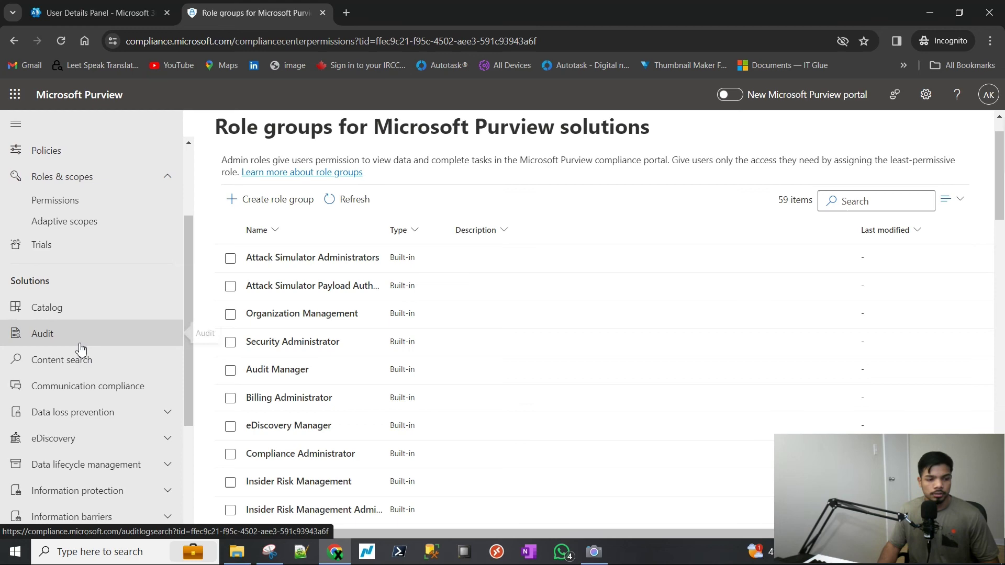
left_click(88, 361)
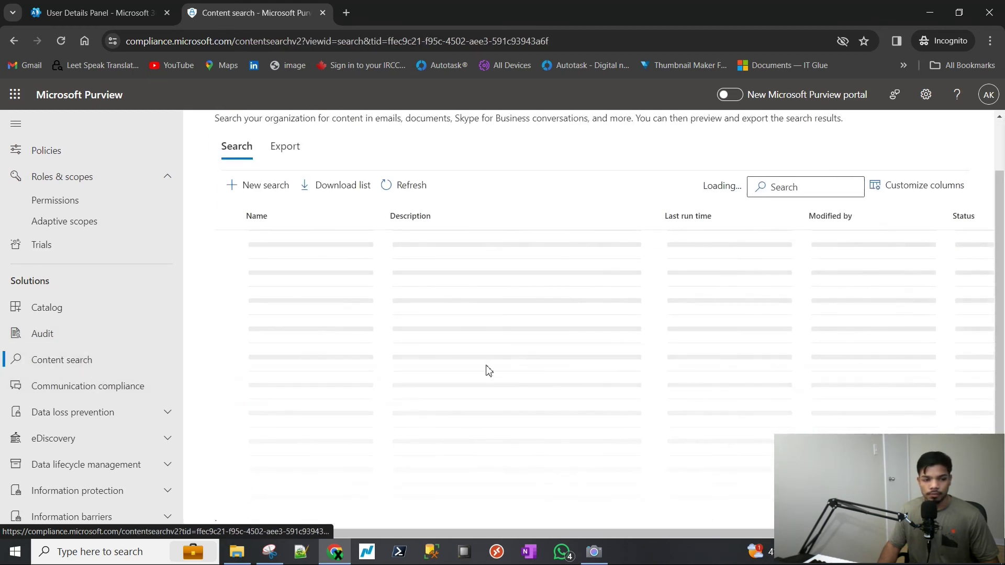
left_click(344, 311)
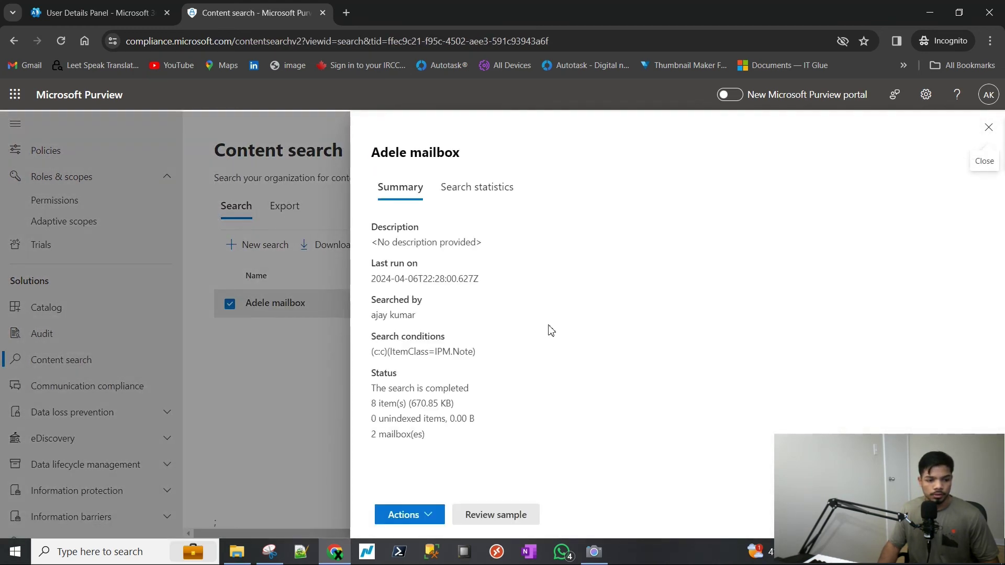
left_click(433, 512)
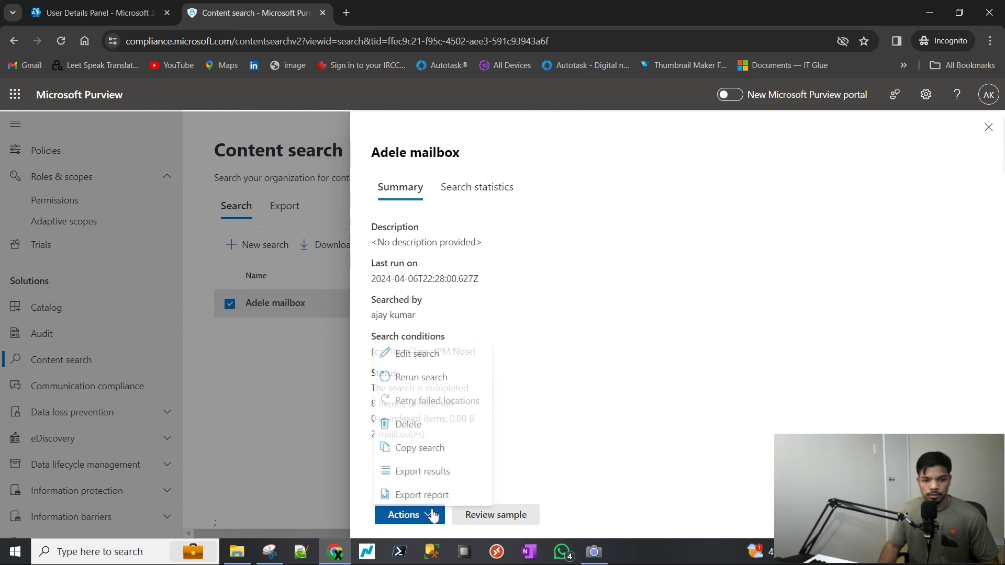
left_click(430, 467)
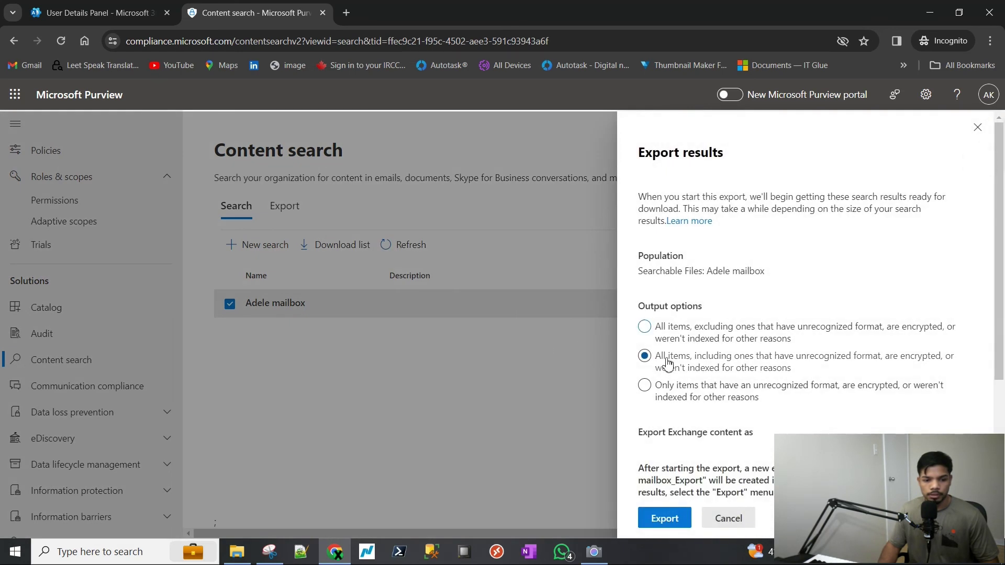
scroll(701, 428, "down", 2)
left_click(684, 369)
scroll(693, 414, "down", 3)
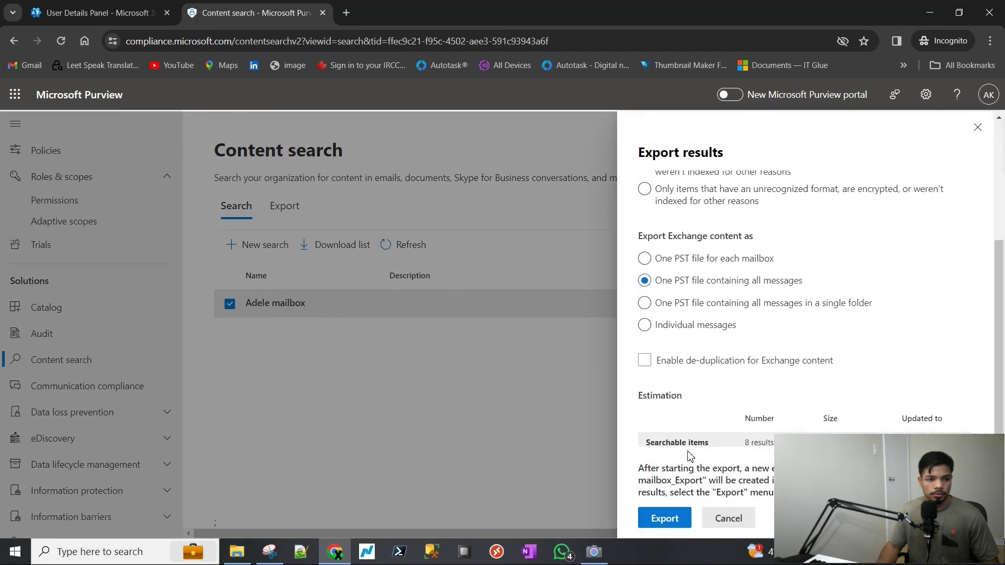
left_click(664, 518)
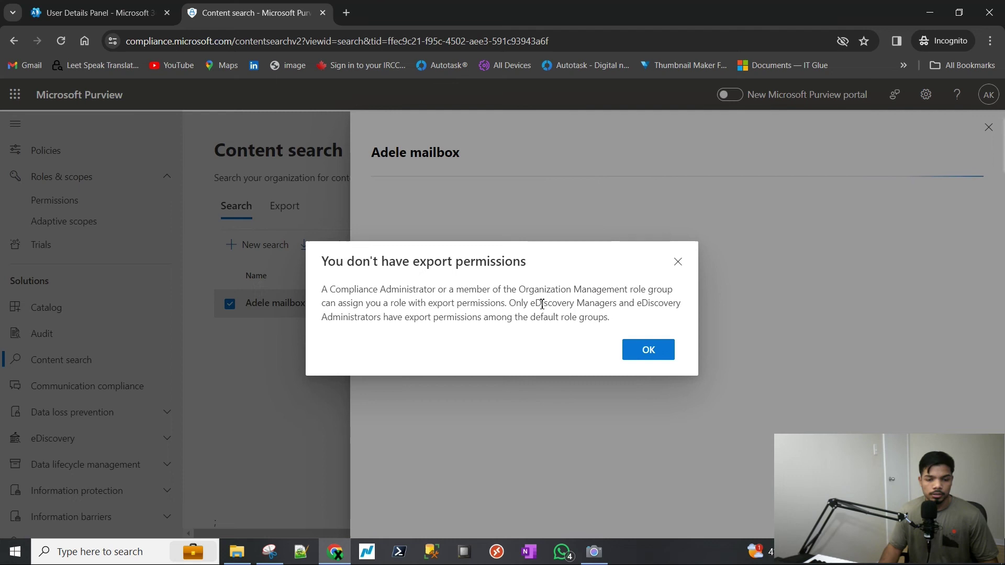
left_click_drag(531, 303, 617, 307)
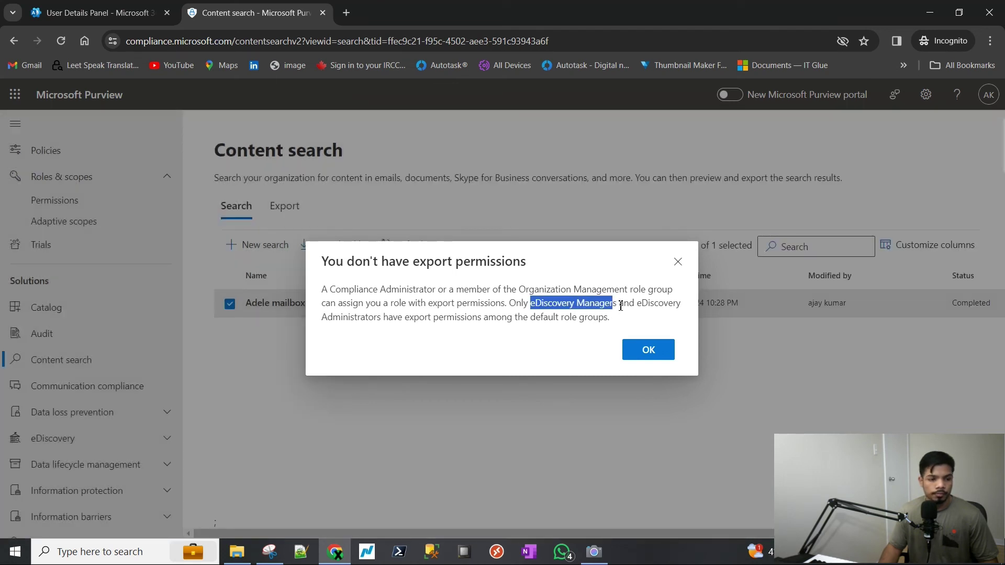
left_click(616, 306)
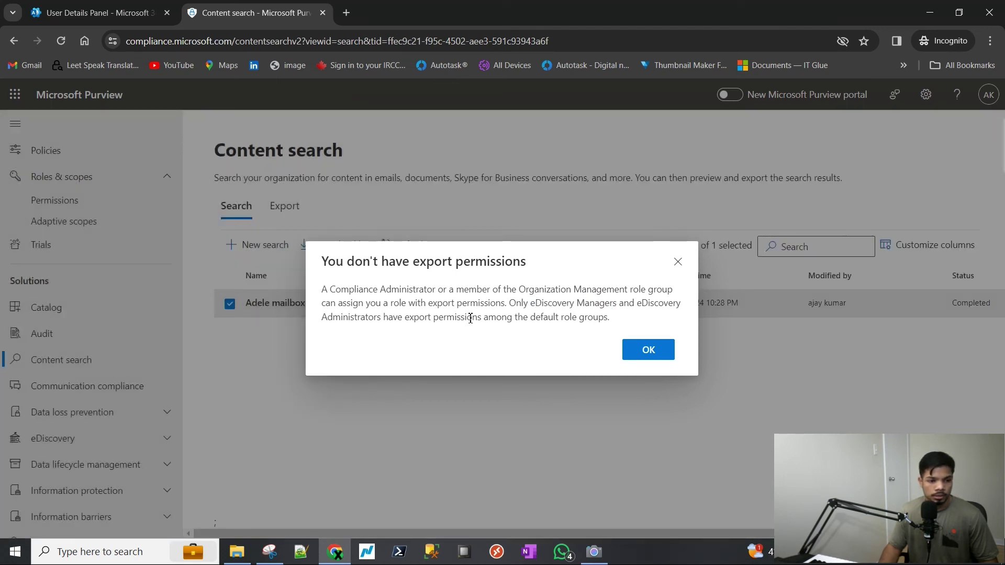
left_click_drag(436, 289, 337, 286)
left_click(411, 295)
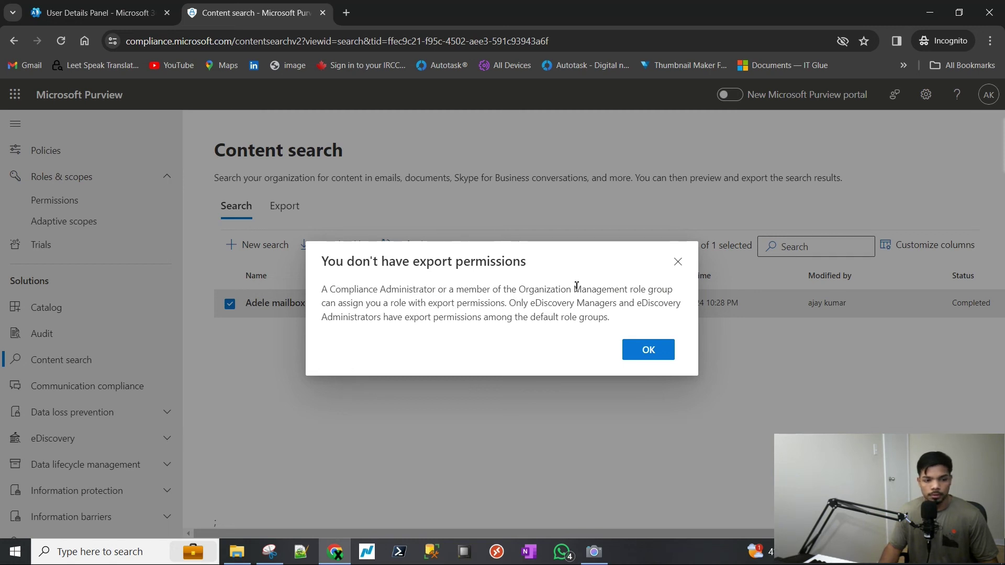
Dismiss the export-permissions warning and return to the Purview solutions role groups list.
left_click(678, 262)
scroll(147, 325, "up", 1)
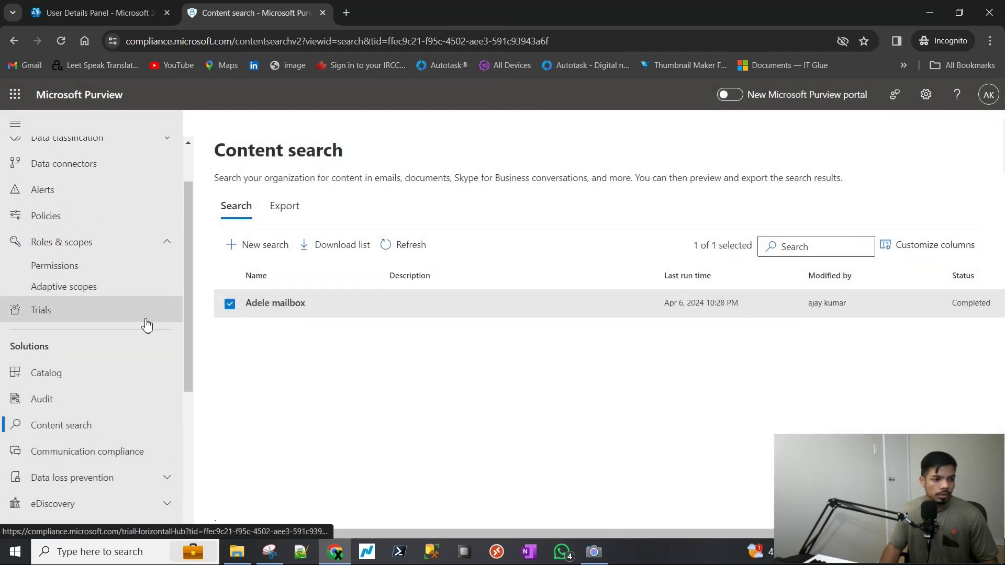
left_click(66, 250)
left_click(64, 248)
left_click(56, 276)
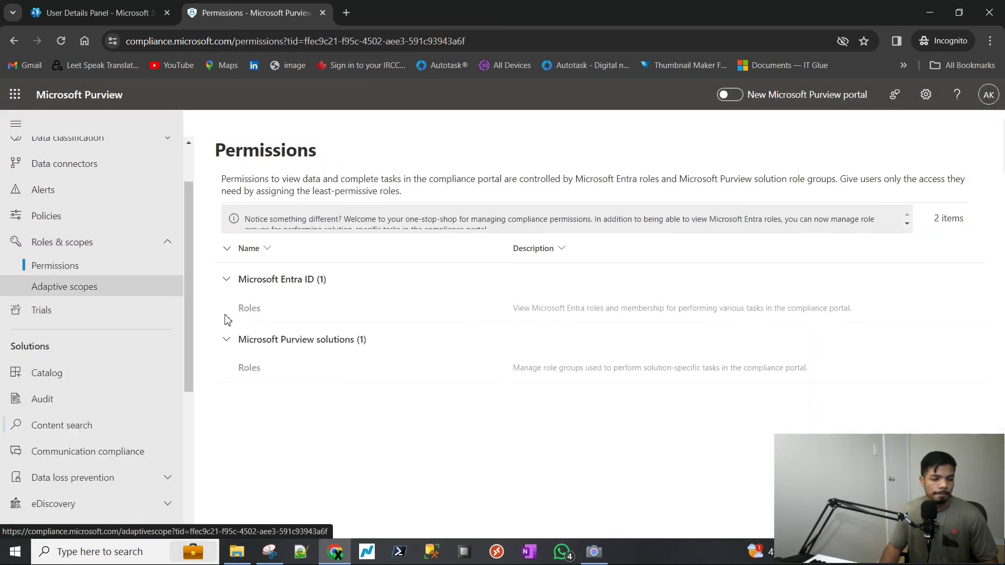
left_click(243, 367)
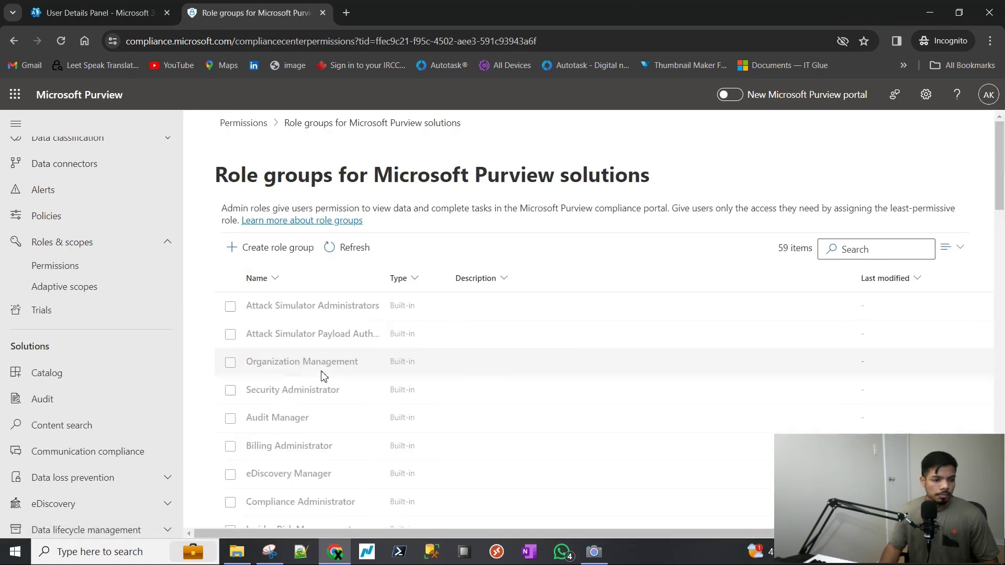
scroll(320, 385, "down", 2)
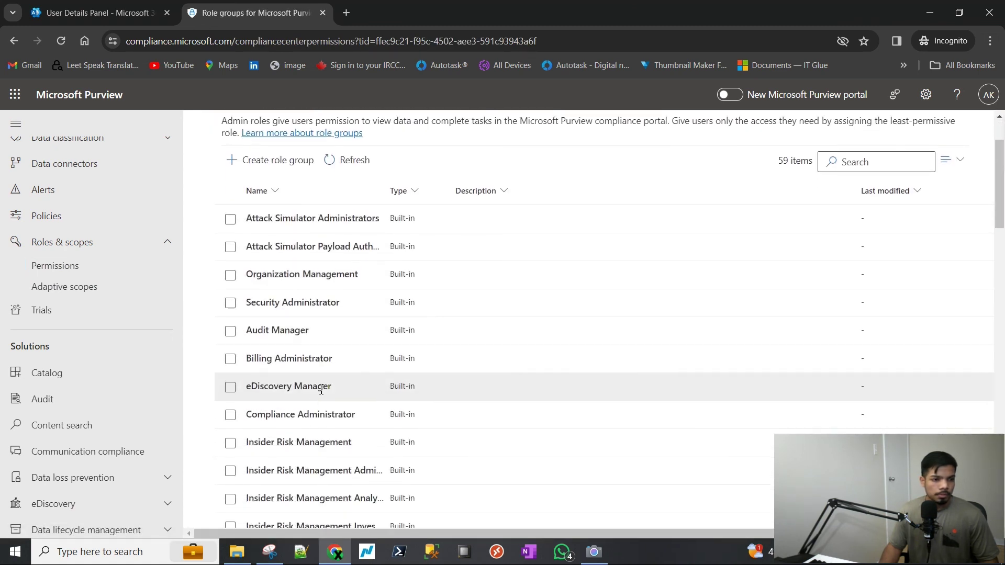
Edit the Compliance Administrator role group, add the admin account as a member, and save.
left_click(231, 415)
left_click(344, 163)
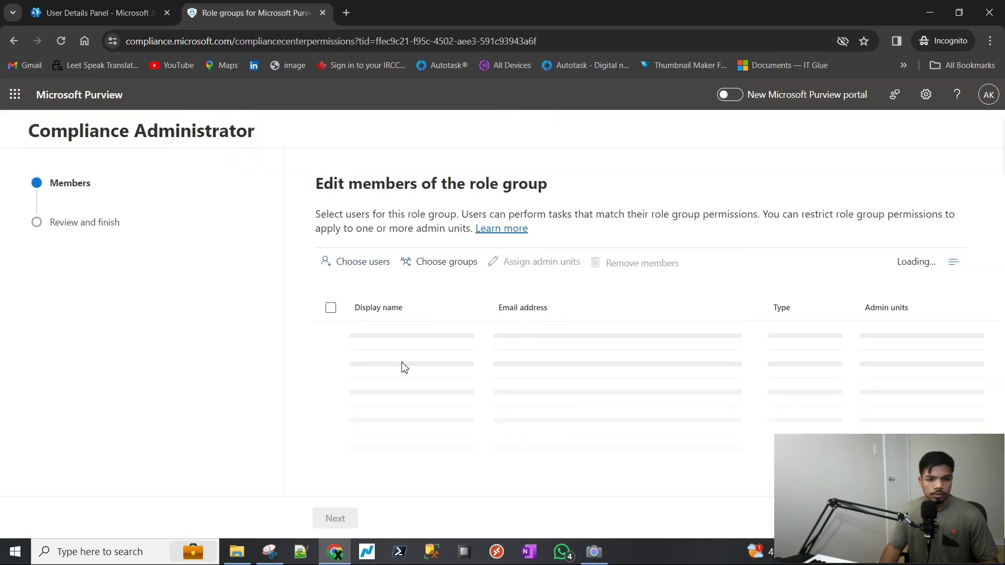
left_click(359, 262)
left_click(688, 224)
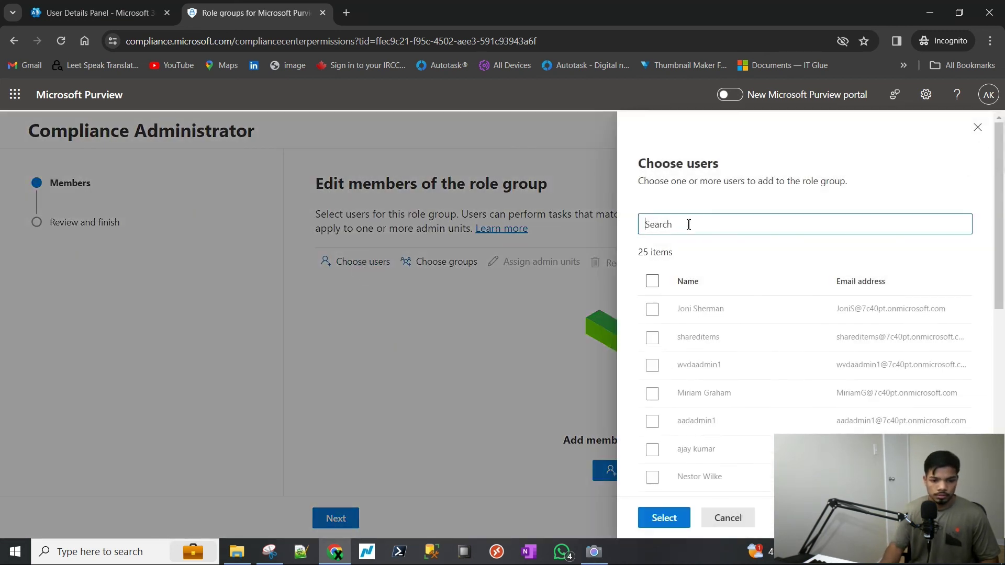
left_click(652, 449)
left_click(663, 517)
left_click(336, 518)
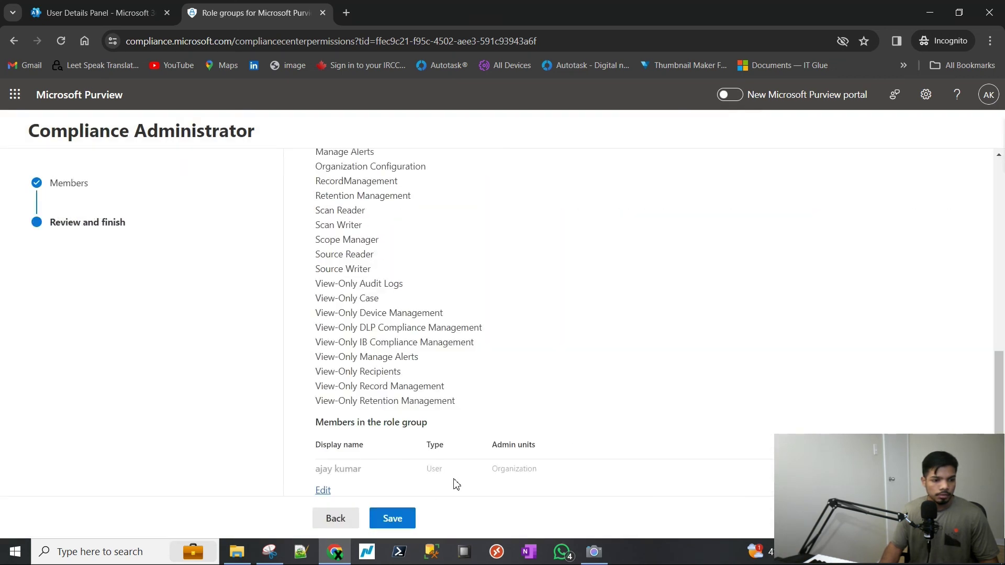
scroll(396, 444, "up", 2)
left_click(392, 517)
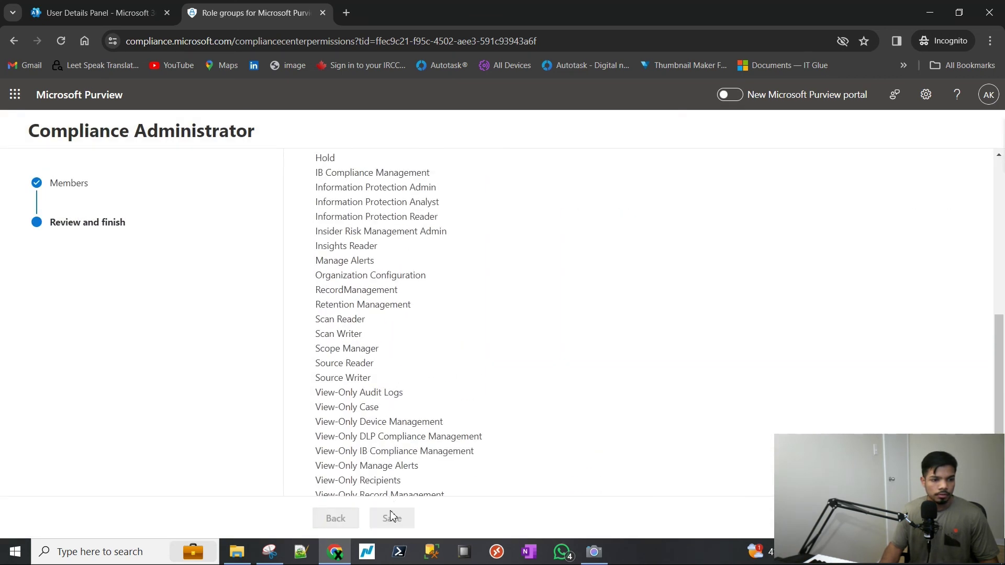
scroll(424, 411, "up", 3)
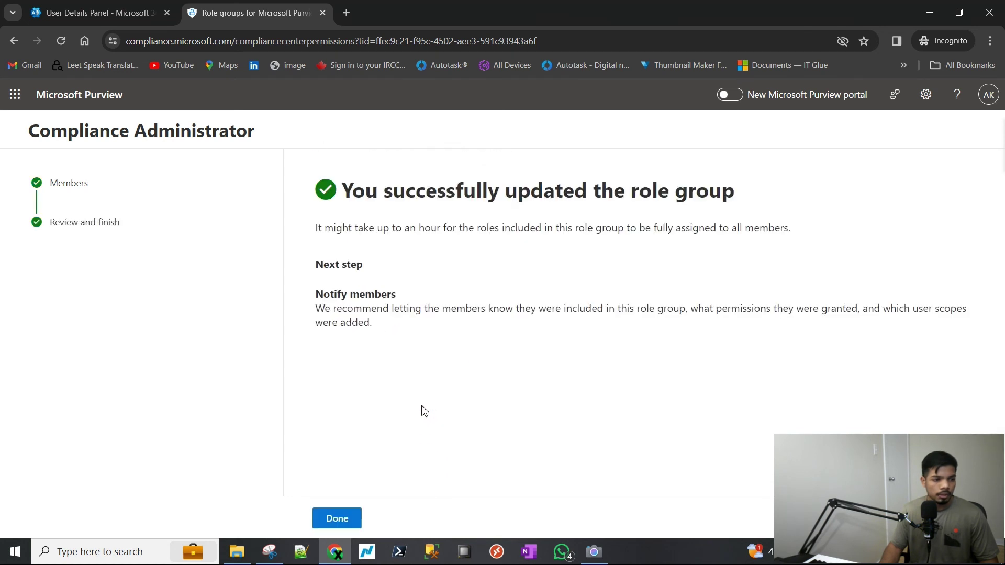
left_click(346, 517)
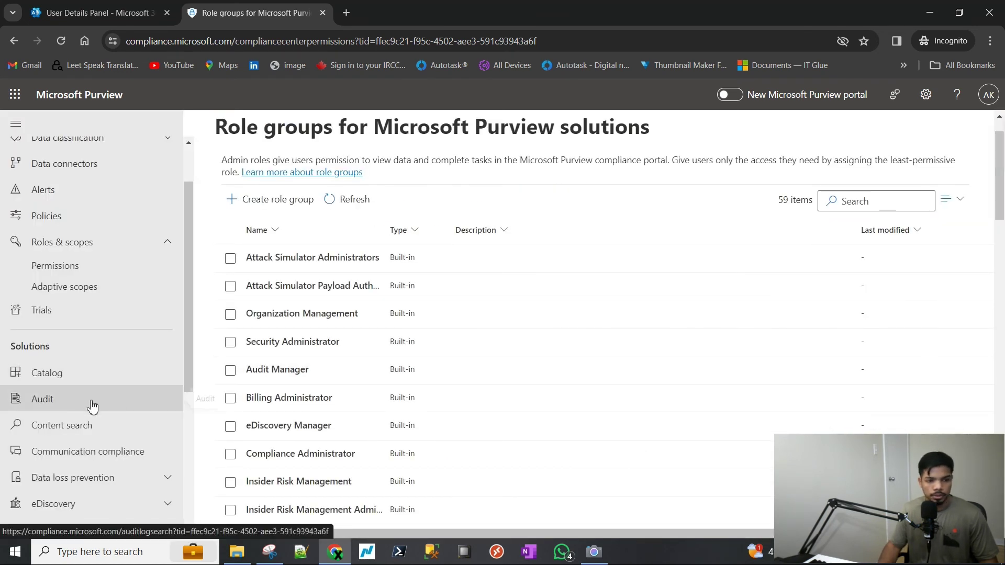
Open the Adele mailbox search from Content search and bring up its Actions list.
left_click(93, 424)
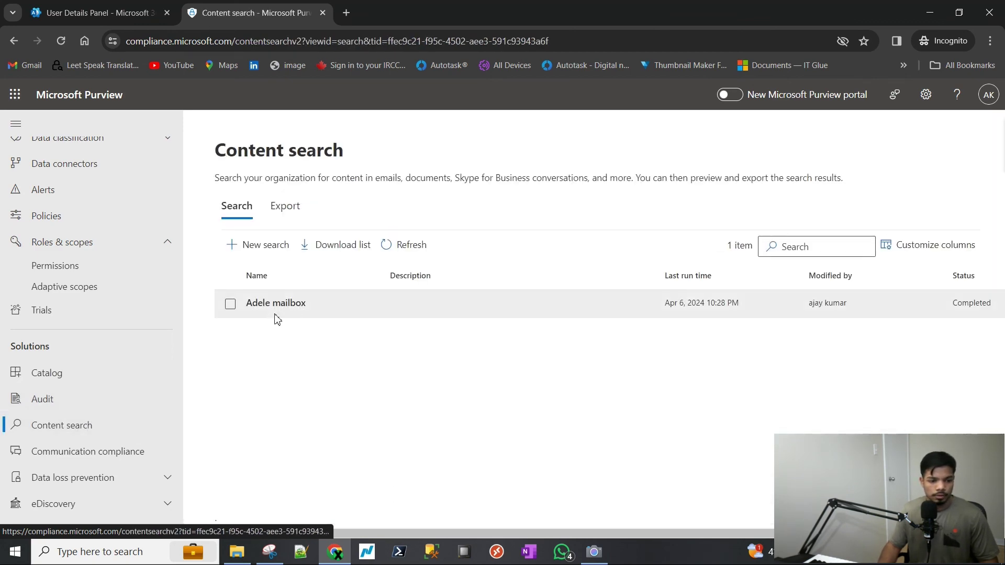
left_click(276, 309)
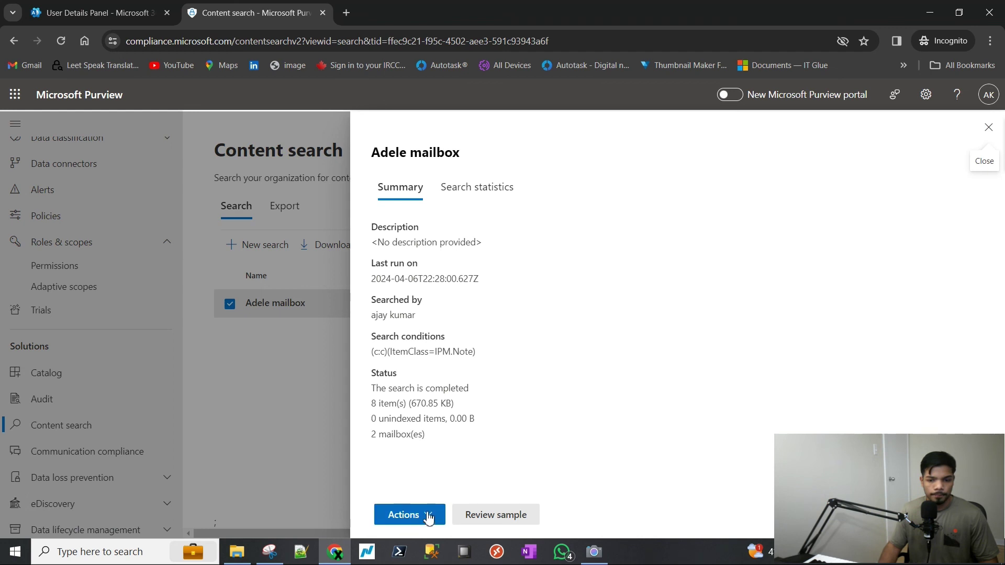
left_click(413, 515)
left_click(984, 387)
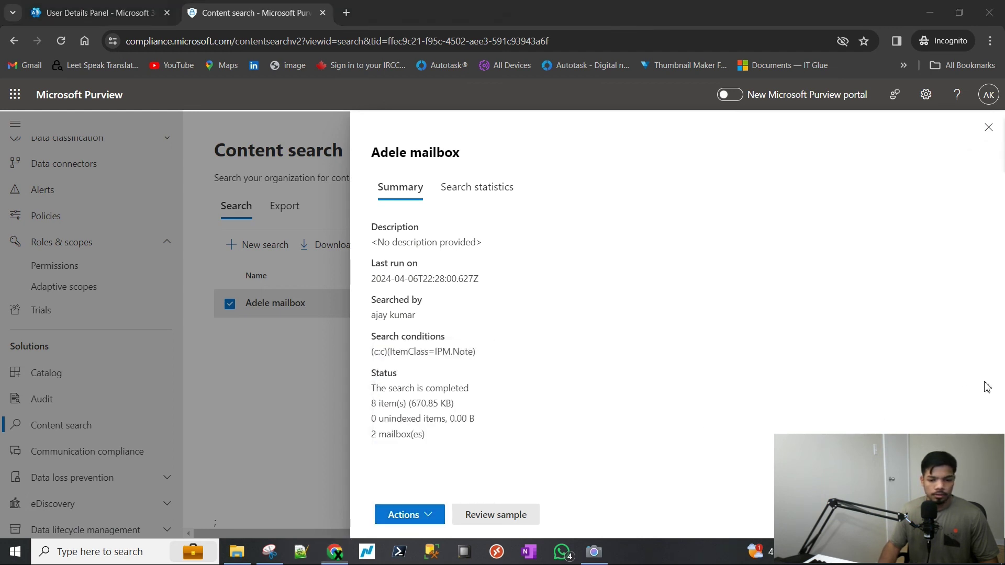
left_click(422, 514)
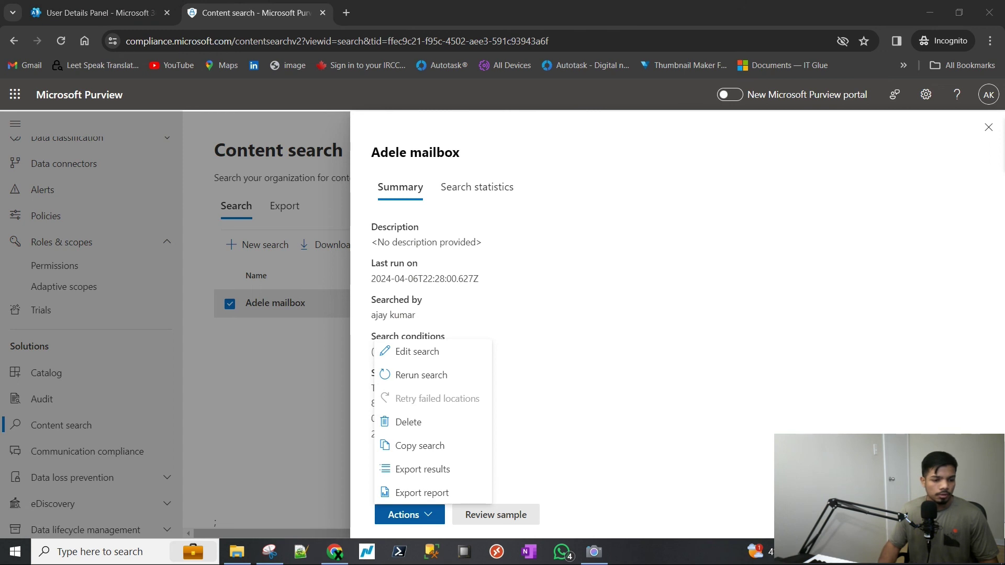
left_click(684, 466)
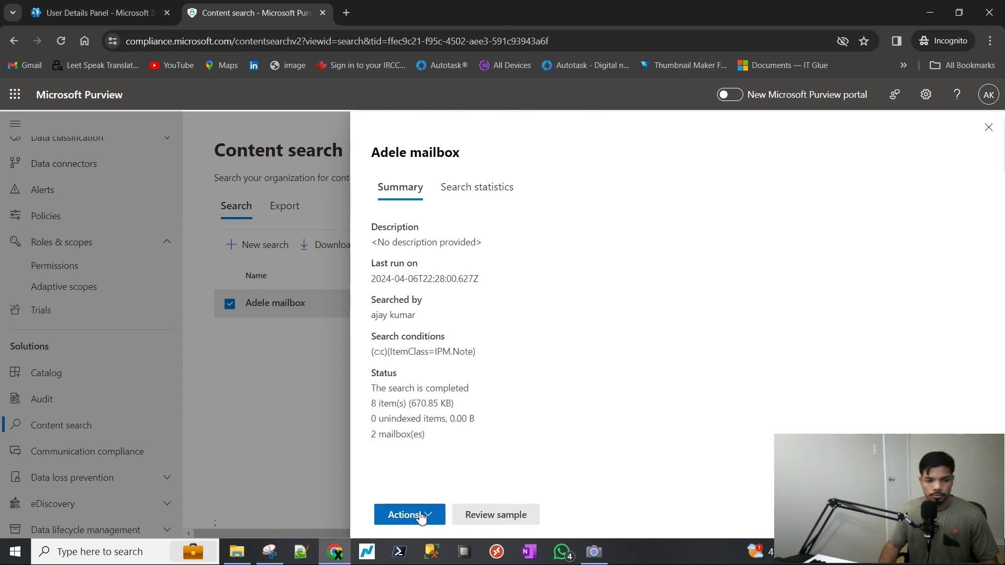
left_click(413, 514)
Export the search results, including unrecognized or encrypted items.
left_click(418, 469)
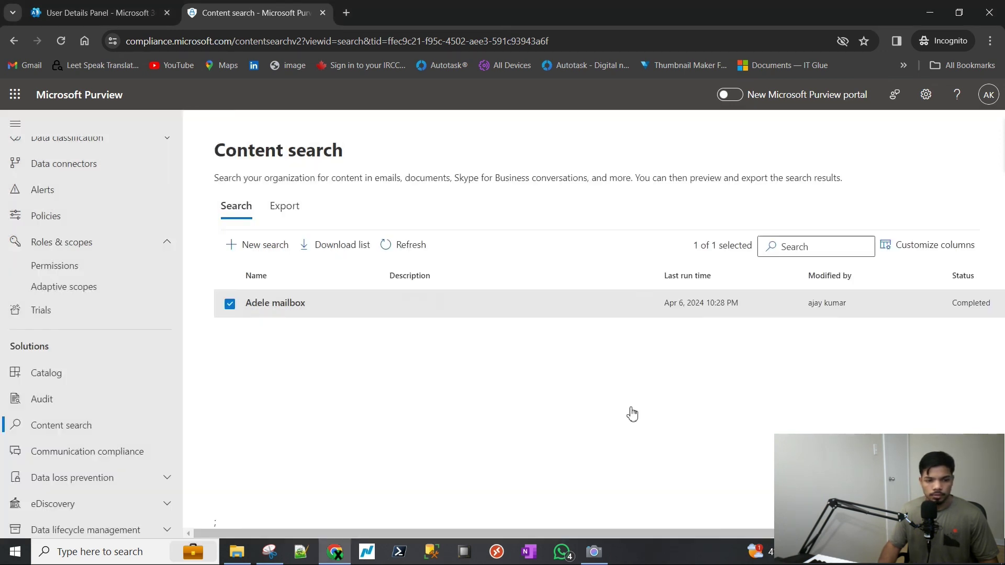
left_click(681, 371)
scroll(691, 385, "down", 2)
scroll(693, 397, "down", 2)
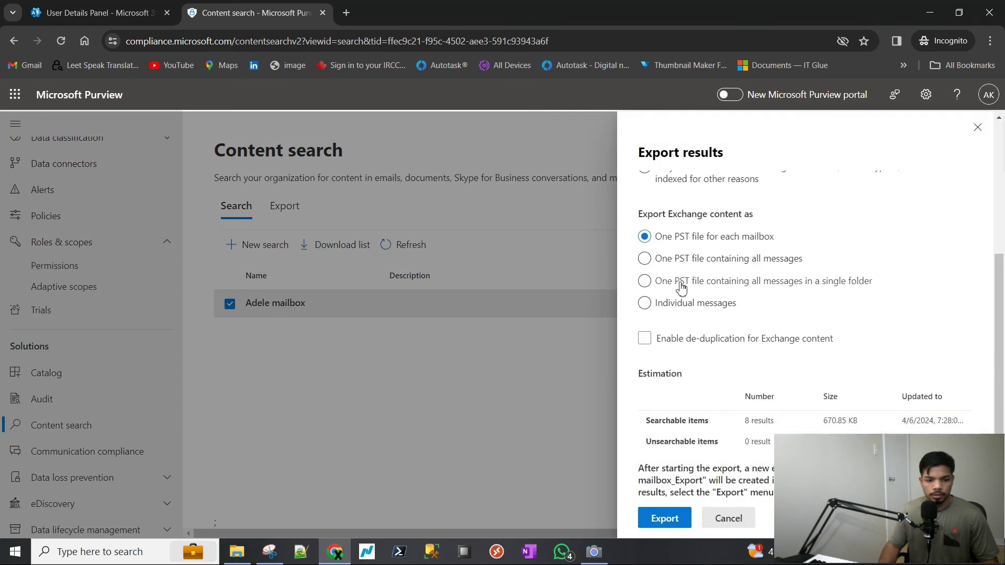
scroll(680, 366, "down", 1)
left_click(675, 517)
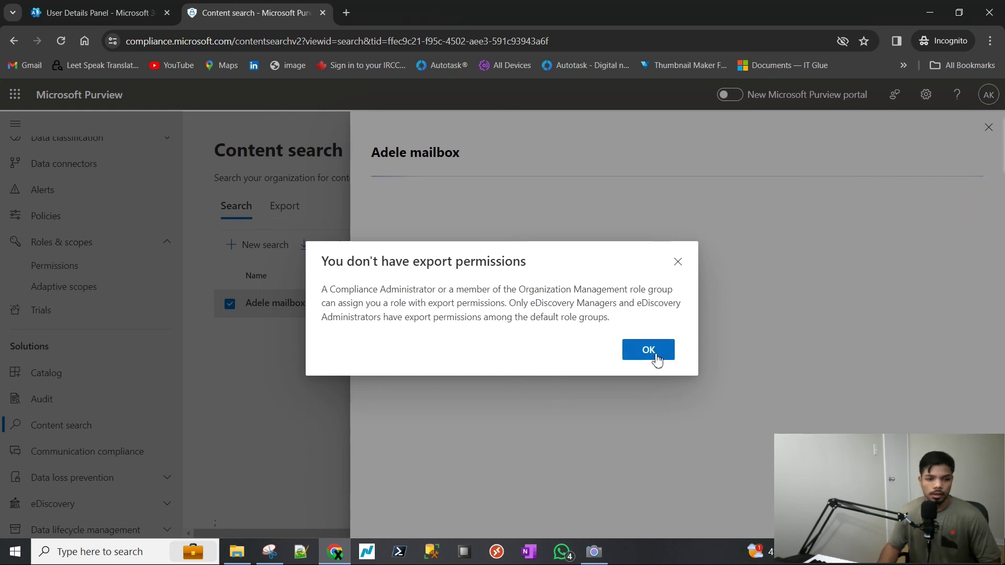
Dismiss the export-permissions warning and retry the export with unrecognized items included.
left_click(678, 262)
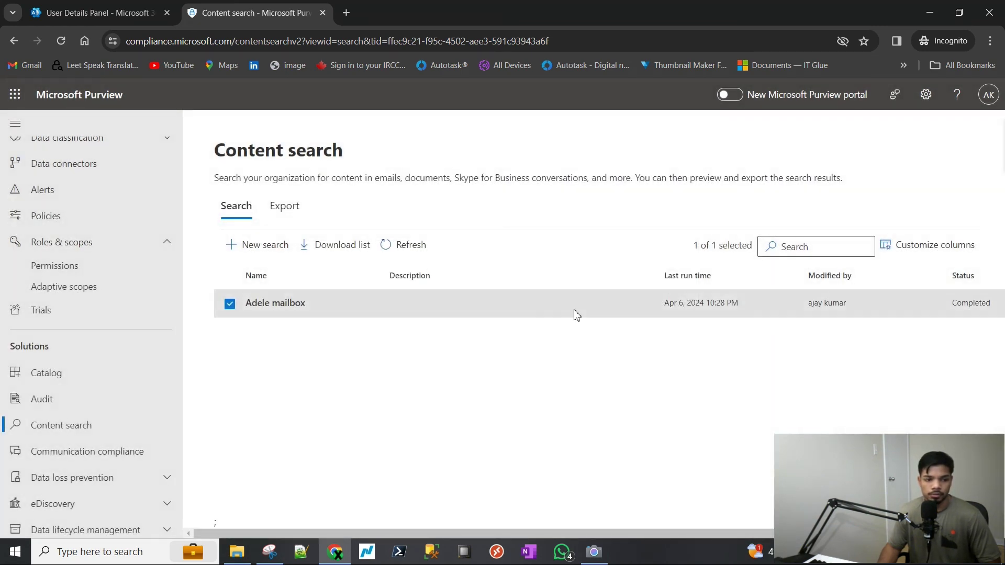
left_click(548, 311)
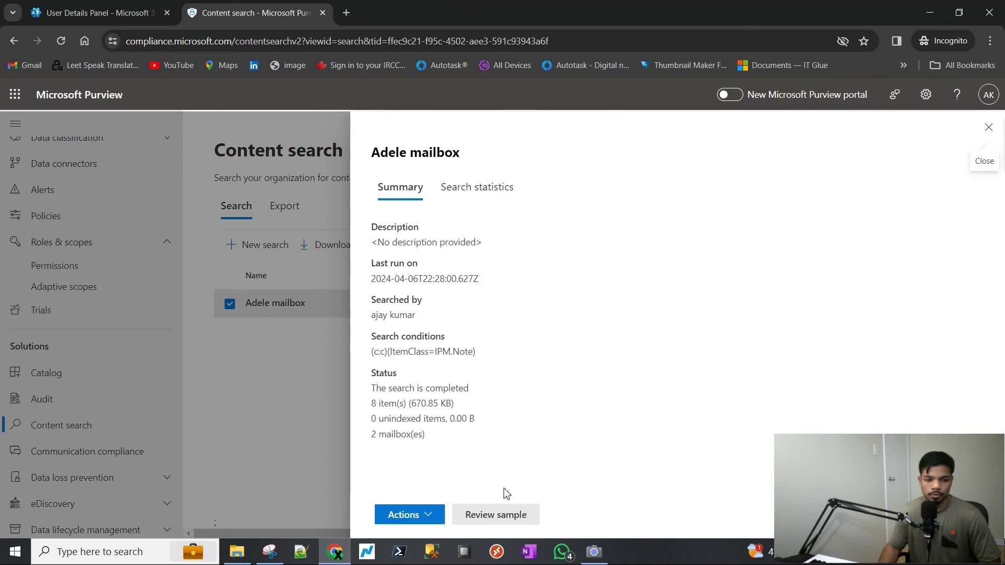
left_click(432, 515)
left_click(422, 469)
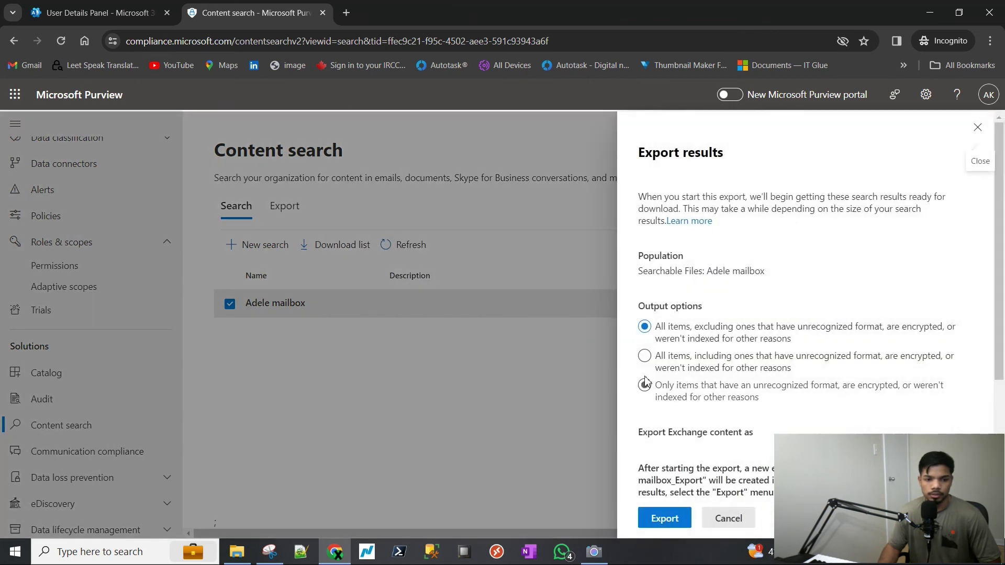
left_click(661, 363)
scroll(662, 401, "down", 4)
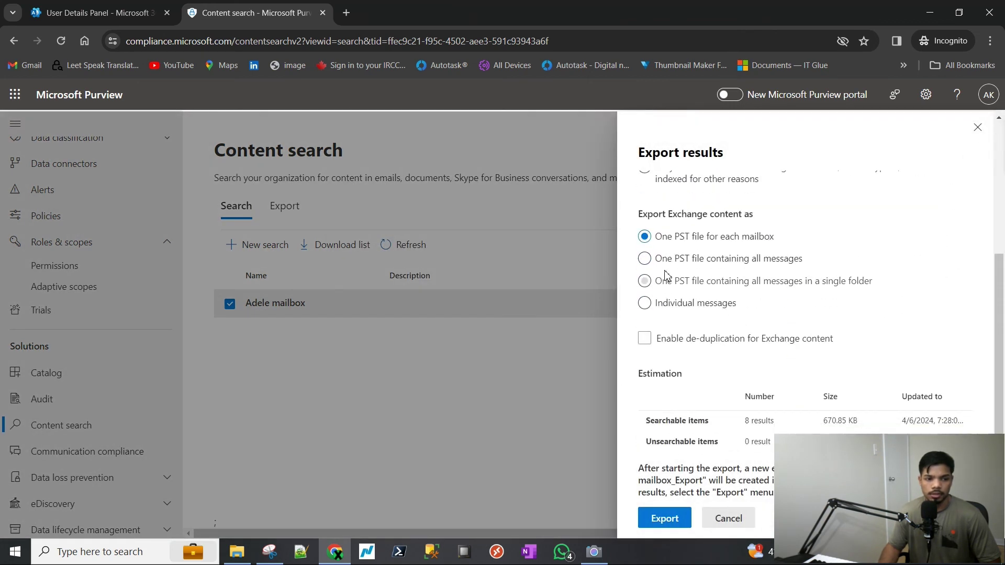
left_click(665, 518)
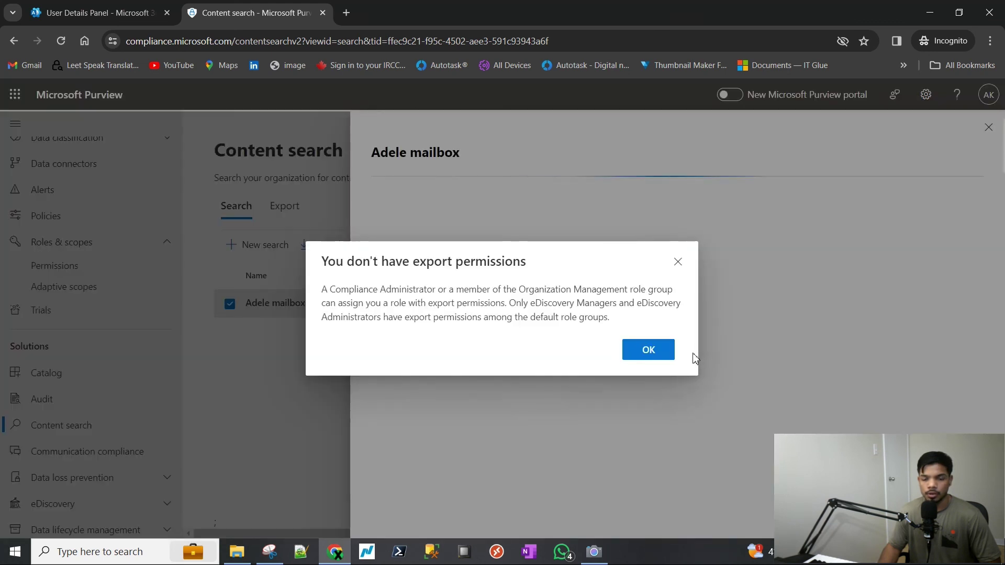